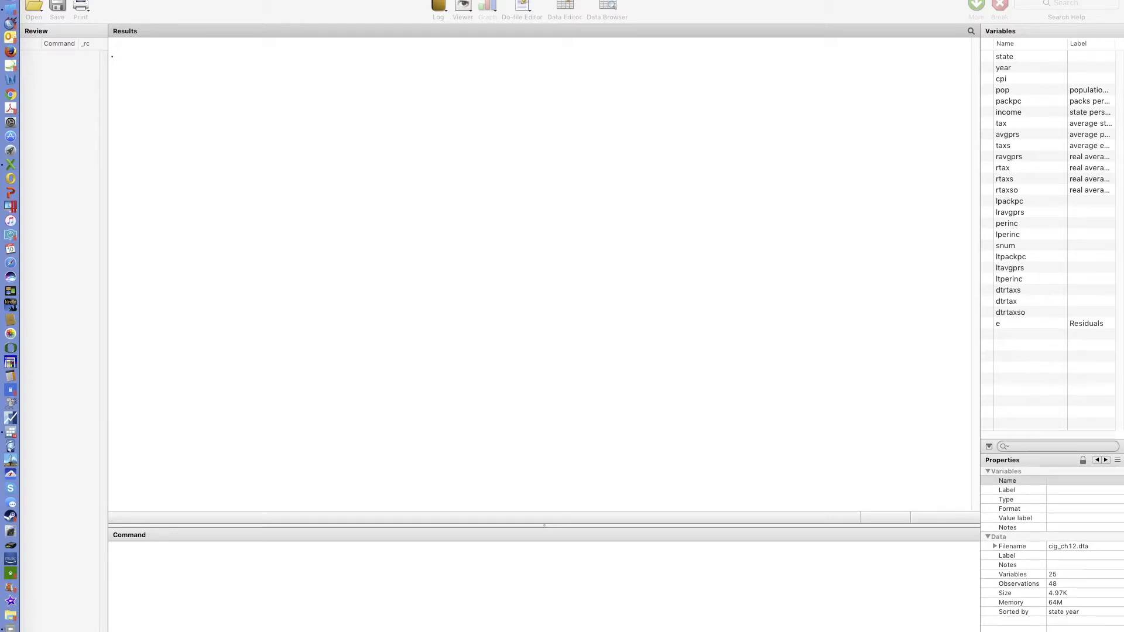
# - Bring the Empirical.Assignment.ch.12-Example.do editor window to the front and skim its code
pyautogui.click(323, 1)
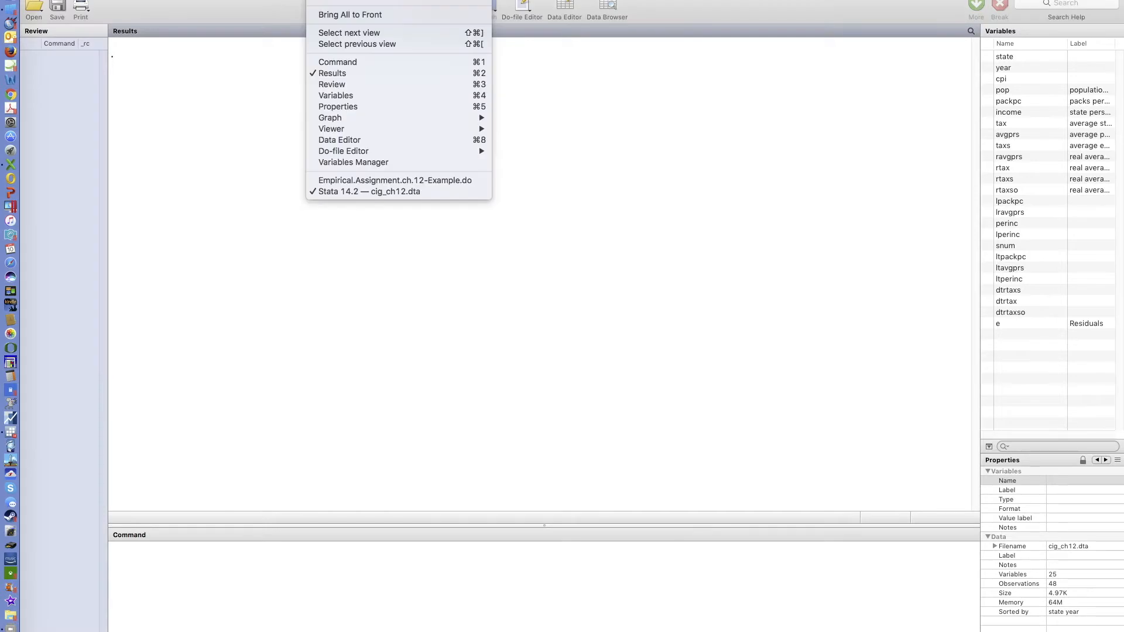
pyautogui.click(394, 182)
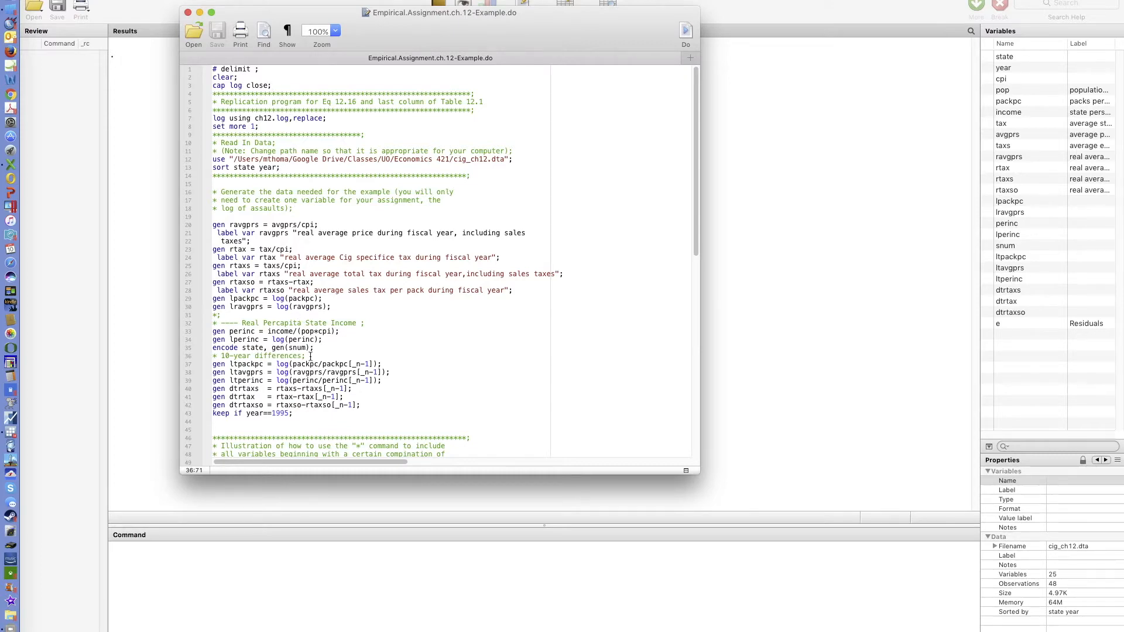
pyautogui.scroll(-10, 310, 358)
pyautogui.scroll(-5, 310, 357)
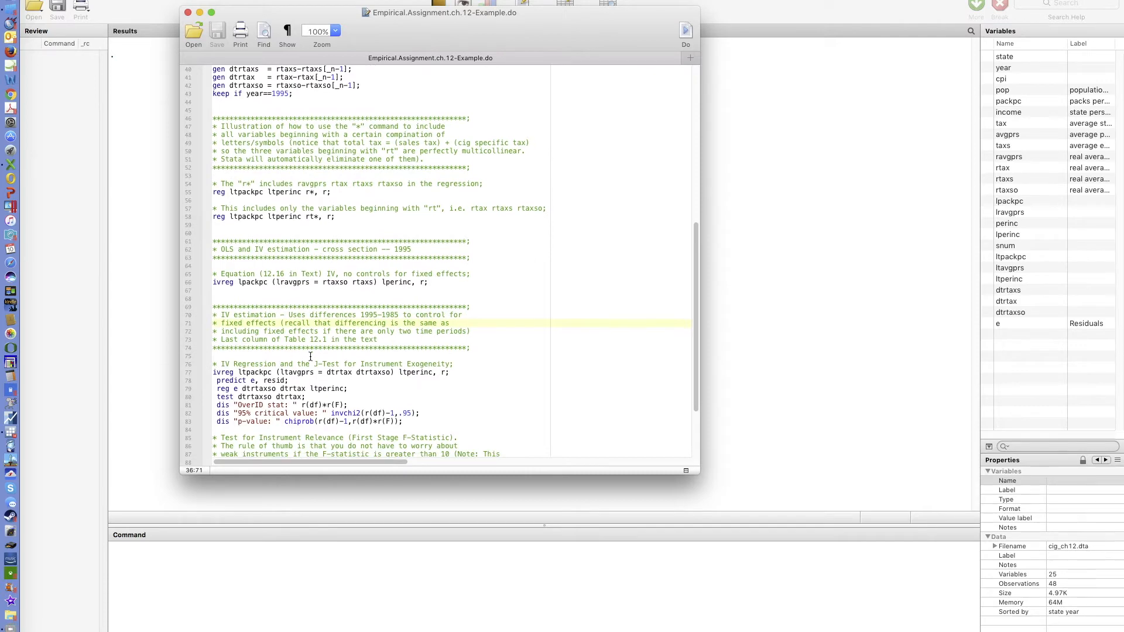
pyautogui.scroll(15, 311, 356)
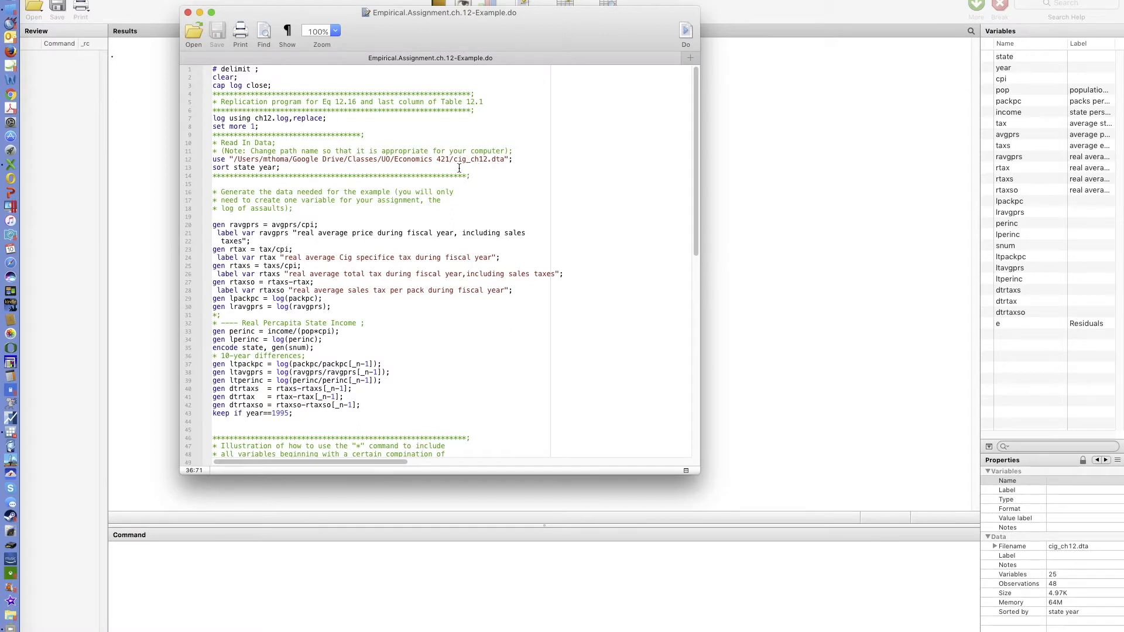
# - Review the data-loading path and the variable-generation commands in the do-file
pyautogui.moveTo(454, 162); pyautogui.dragTo(503, 161)
pyautogui.click(490, 168)
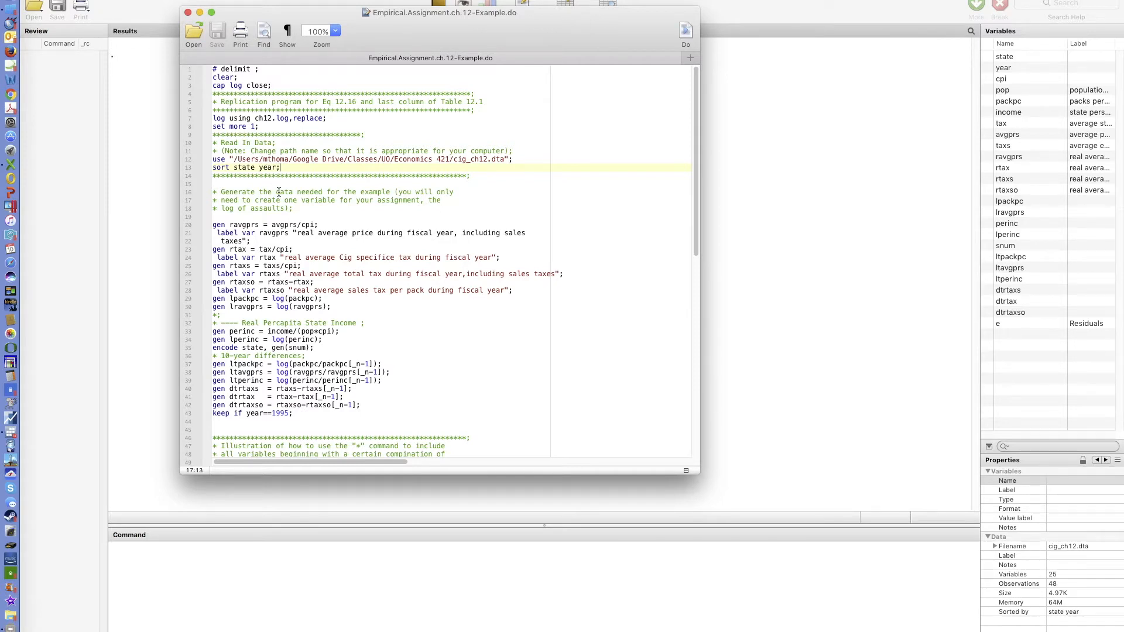
pyautogui.scroll(-3, 279, 192)
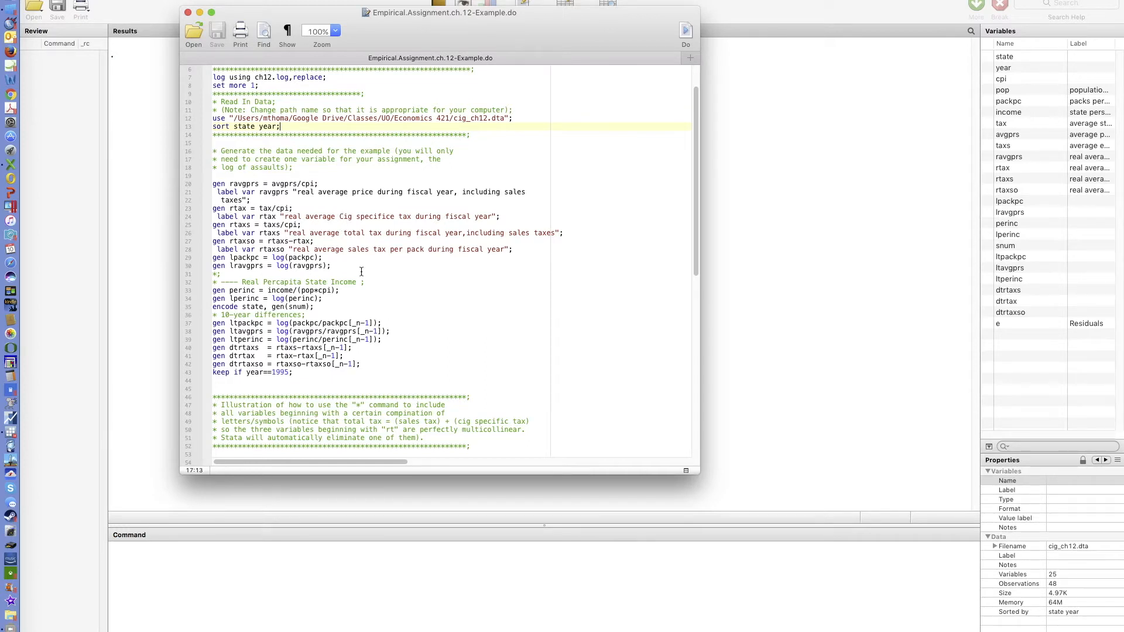
pyautogui.scroll(-2, 361, 271)
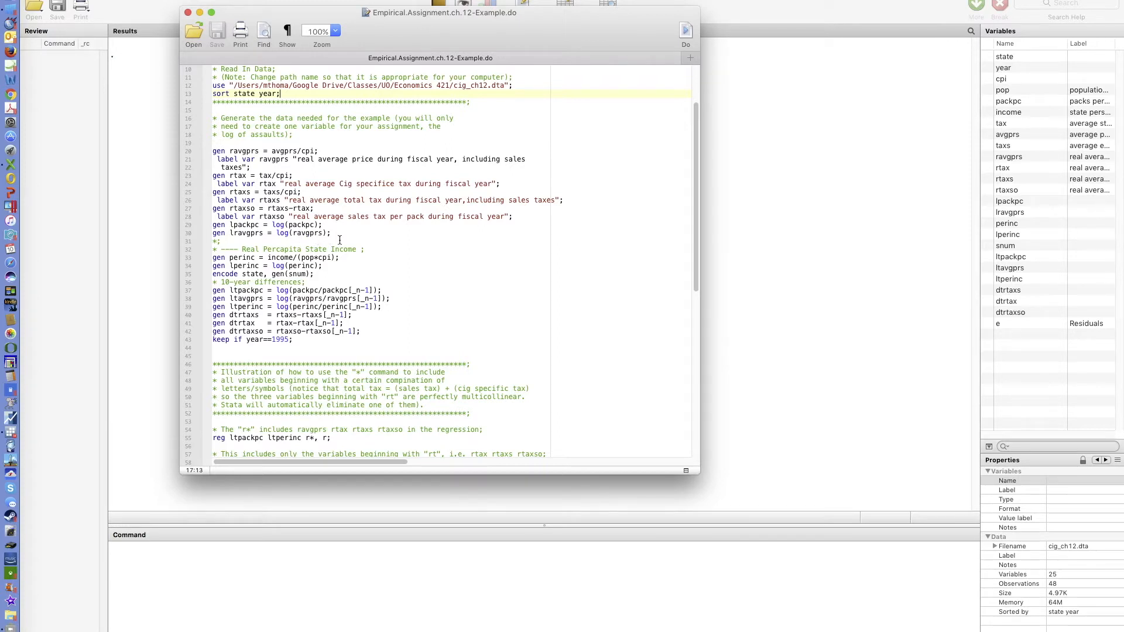
pyautogui.scroll(-3, 358, 244)
pyautogui.scroll(-6, 360, 247)
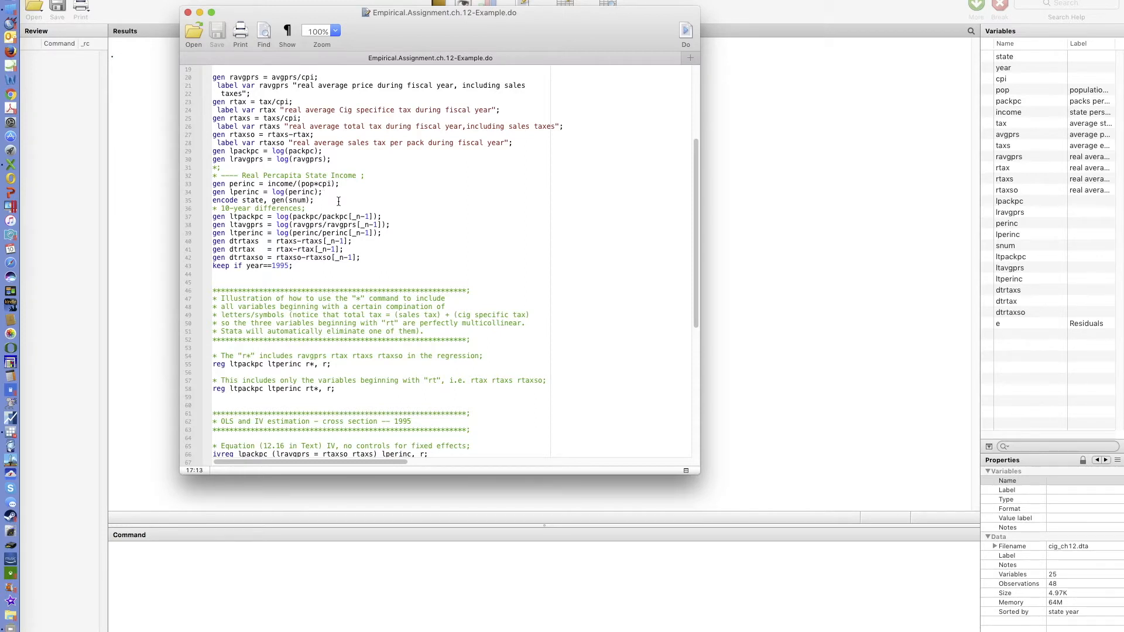
pyautogui.scroll(-1, 339, 201)
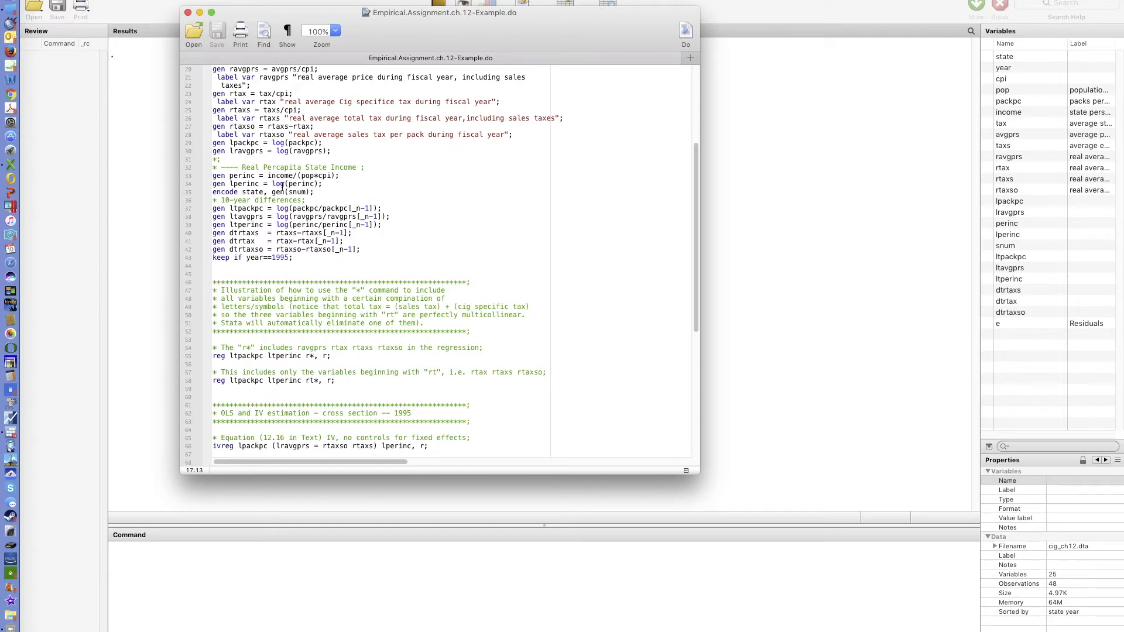
pyautogui.scroll(-3, 341, 186)
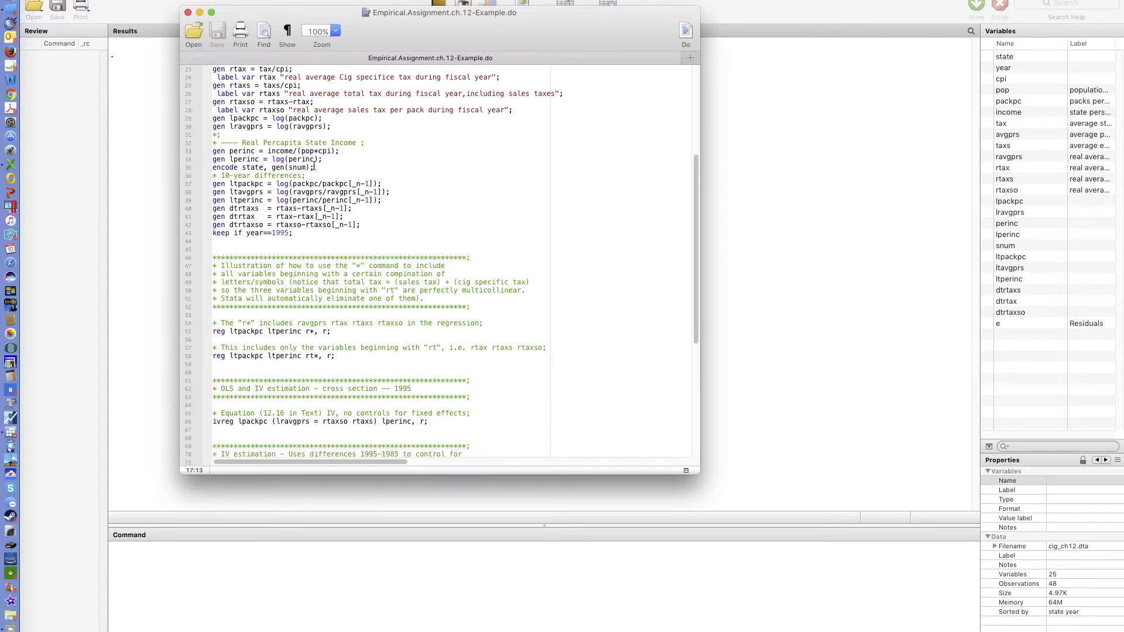
pyautogui.scroll(-6, 333, 169)
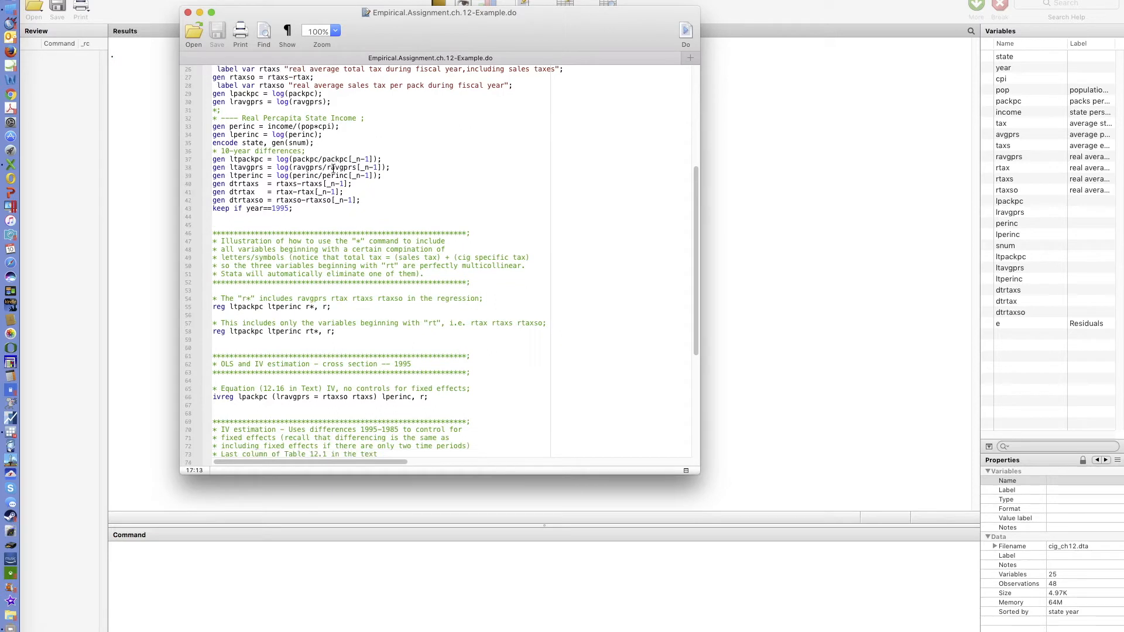
pyautogui.scroll(-4, 333, 169)
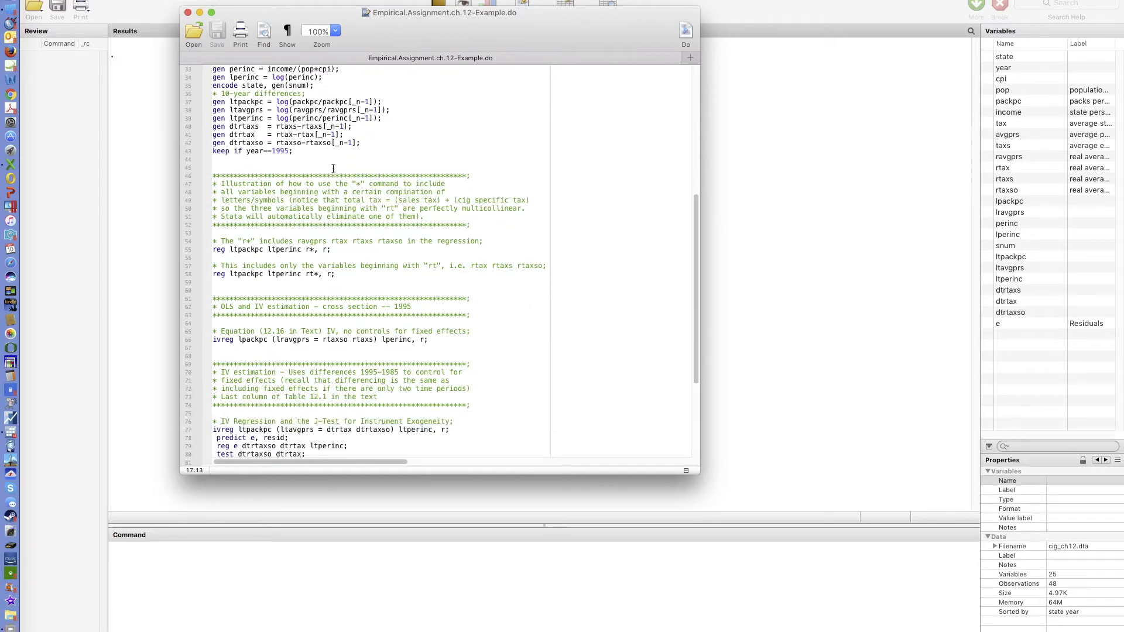
pyautogui.scroll(-1, 336, 163)
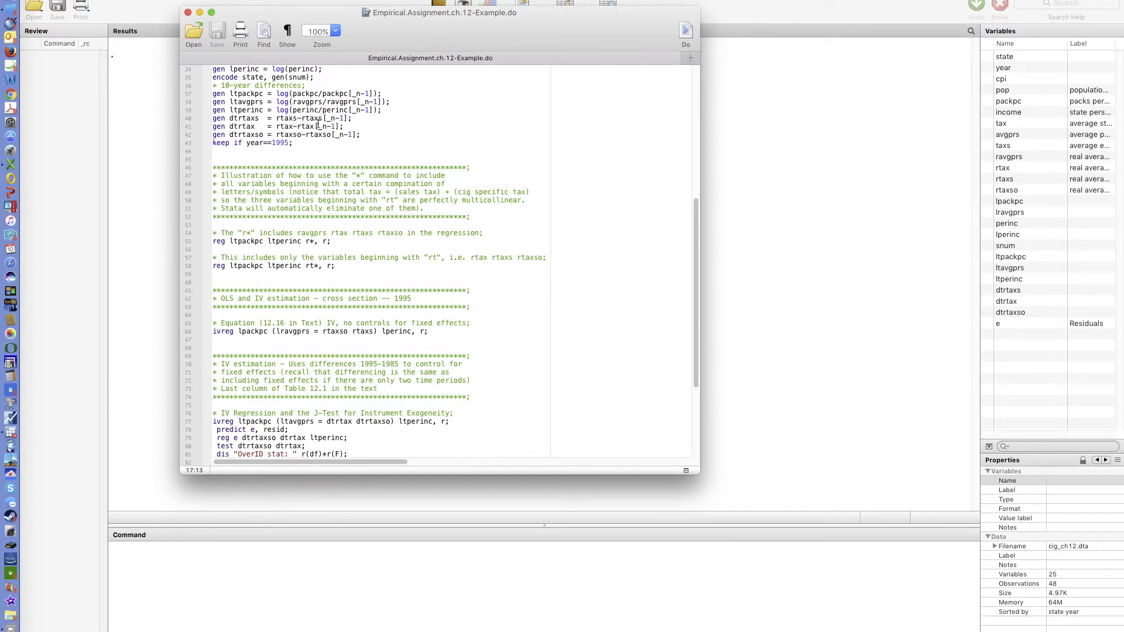
# - Examine the 10-year difference definitions and the regression sections further down the do-file
pyautogui.moveTo(213, 118); pyautogui.dragTo(353, 119)
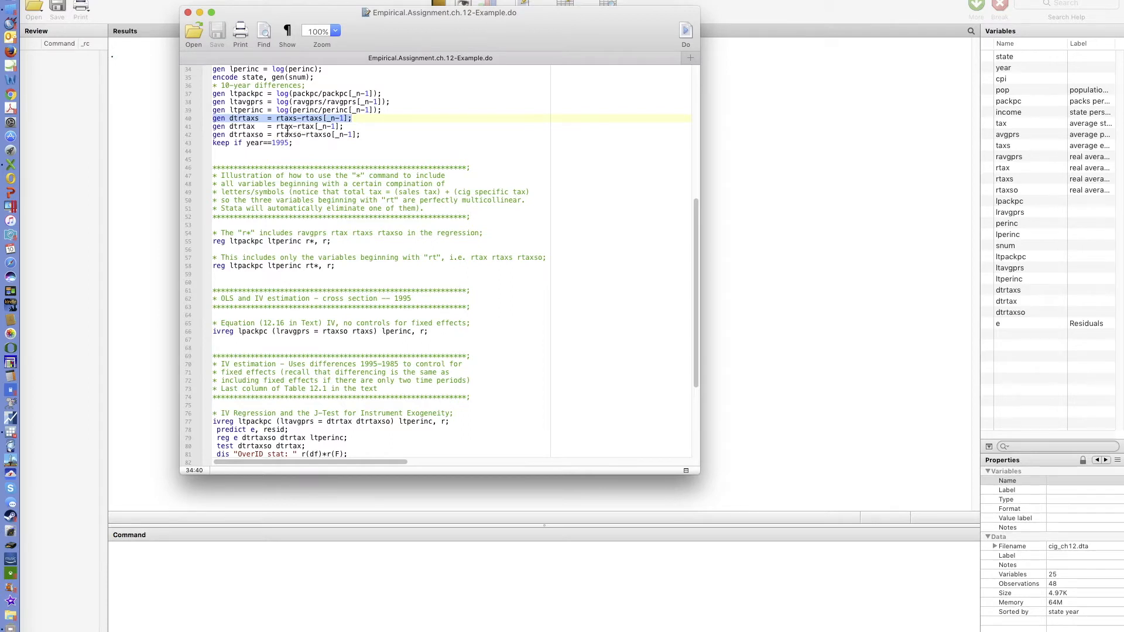
pyautogui.scroll(1, 288, 134)
pyautogui.scroll(5, 288, 134)
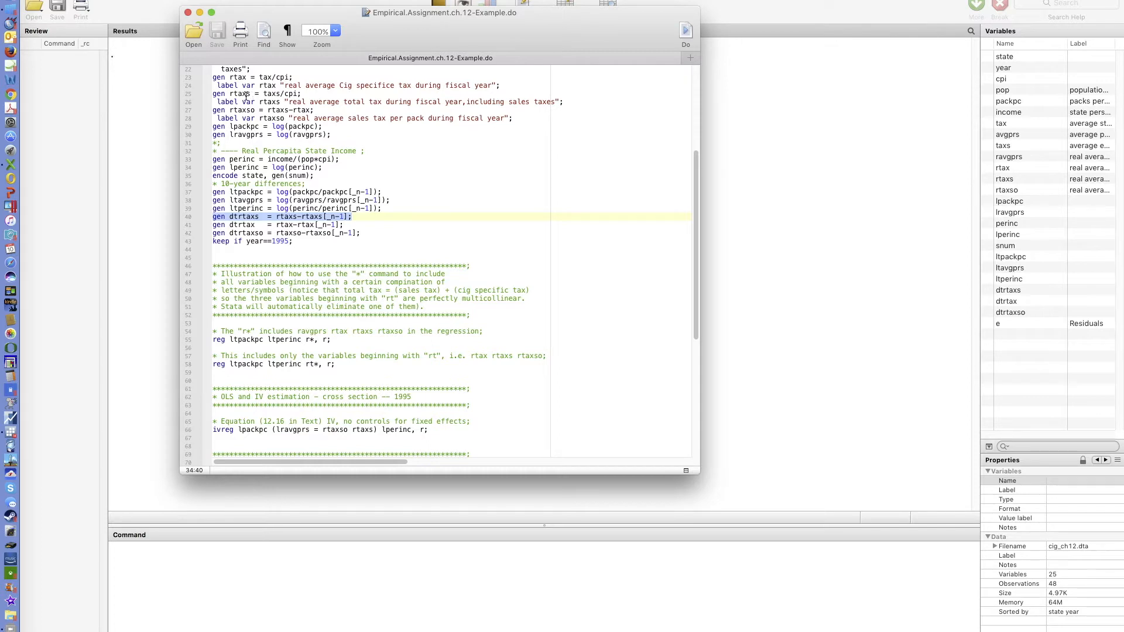
pyautogui.scroll(-1, 261, 139)
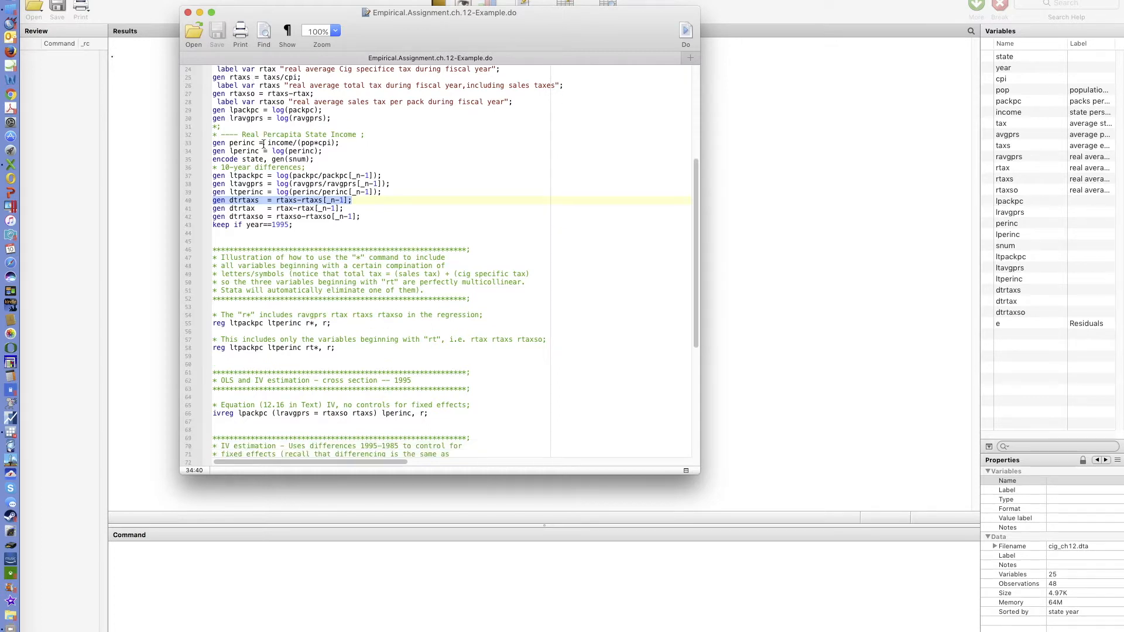
pyautogui.scroll(-1, 263, 144)
pyautogui.scroll(-1, 264, 144)
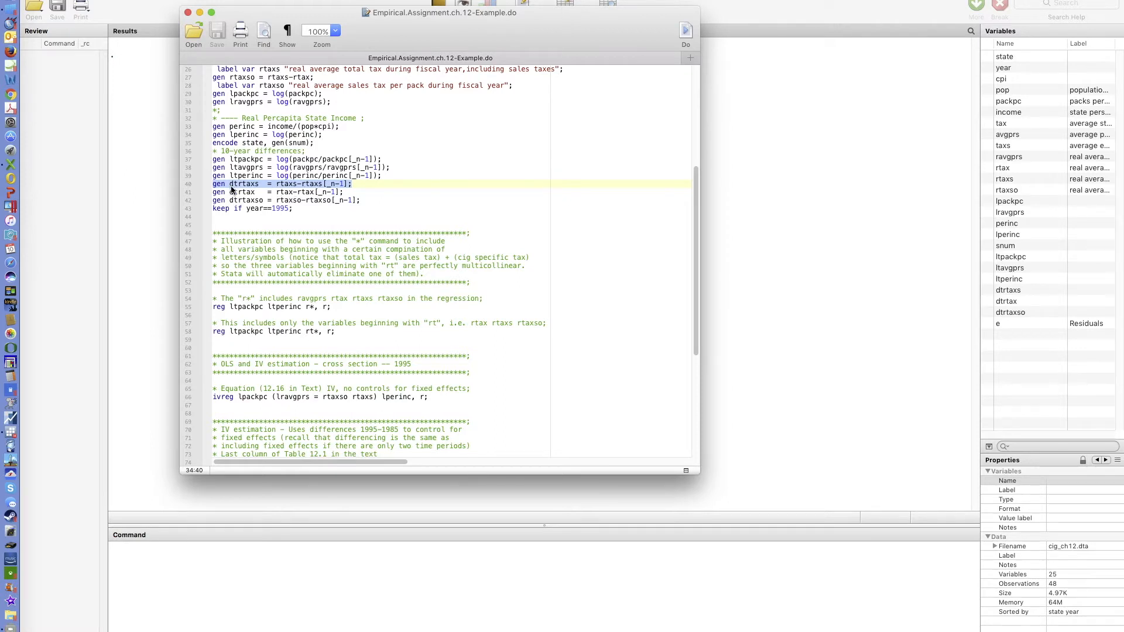
pyautogui.click(296, 185)
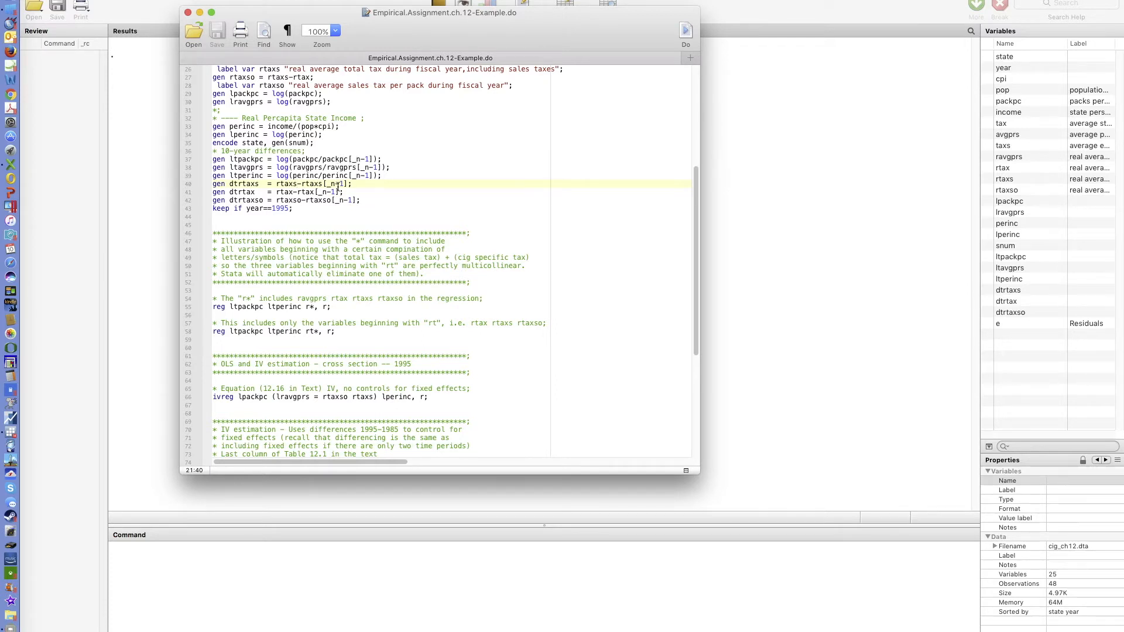
pyautogui.scroll(5, 338, 186)
pyautogui.scroll(3, 338, 186)
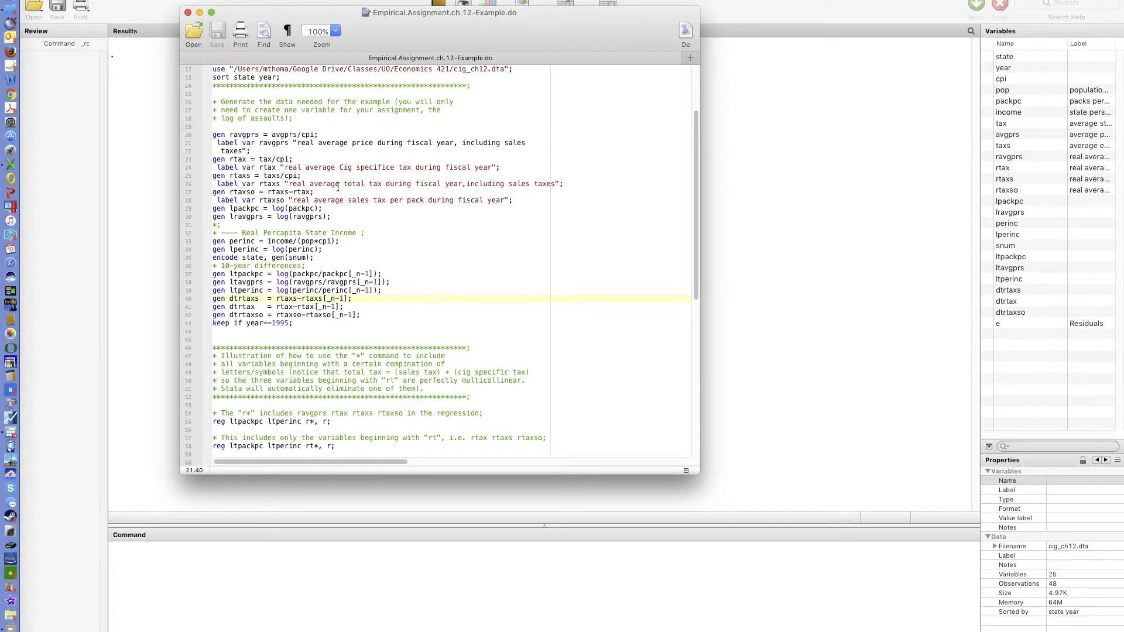
pyautogui.scroll(-3, 337, 186)
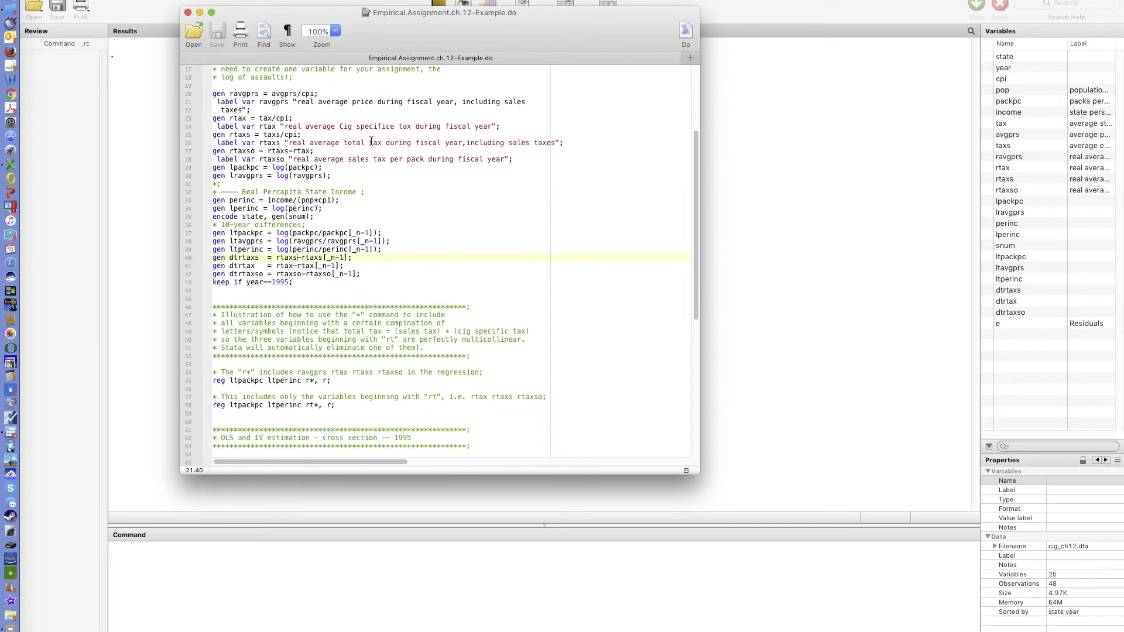
pyautogui.scroll(-1, 281, 211)
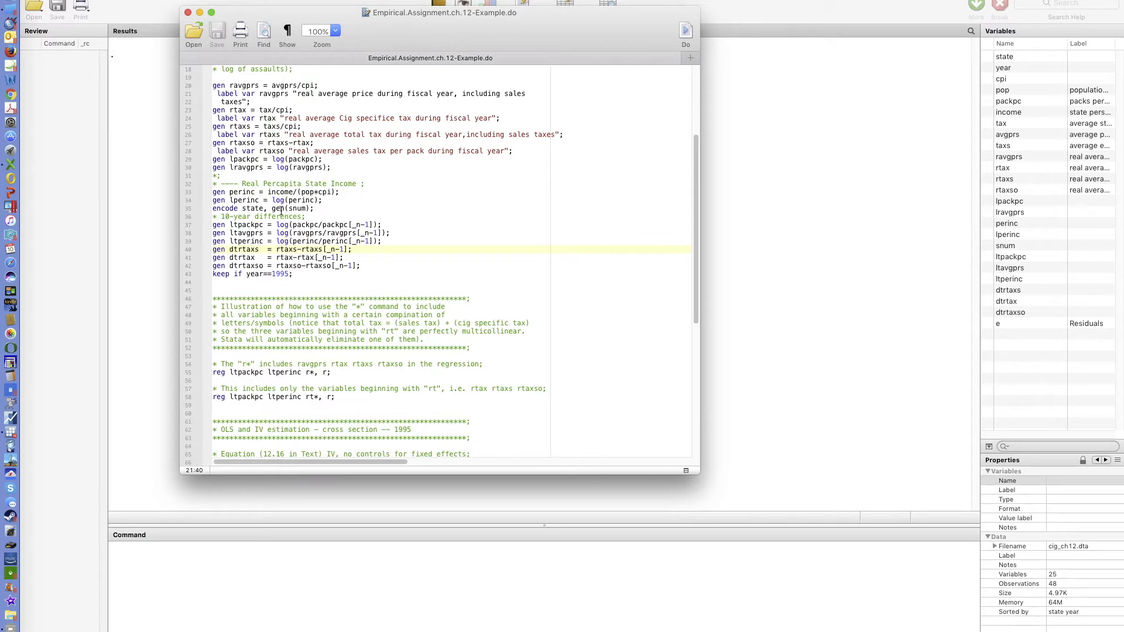
pyautogui.scroll(-3, 282, 212)
pyautogui.scroll(-4, 292, 204)
pyautogui.scroll(-12, 293, 208)
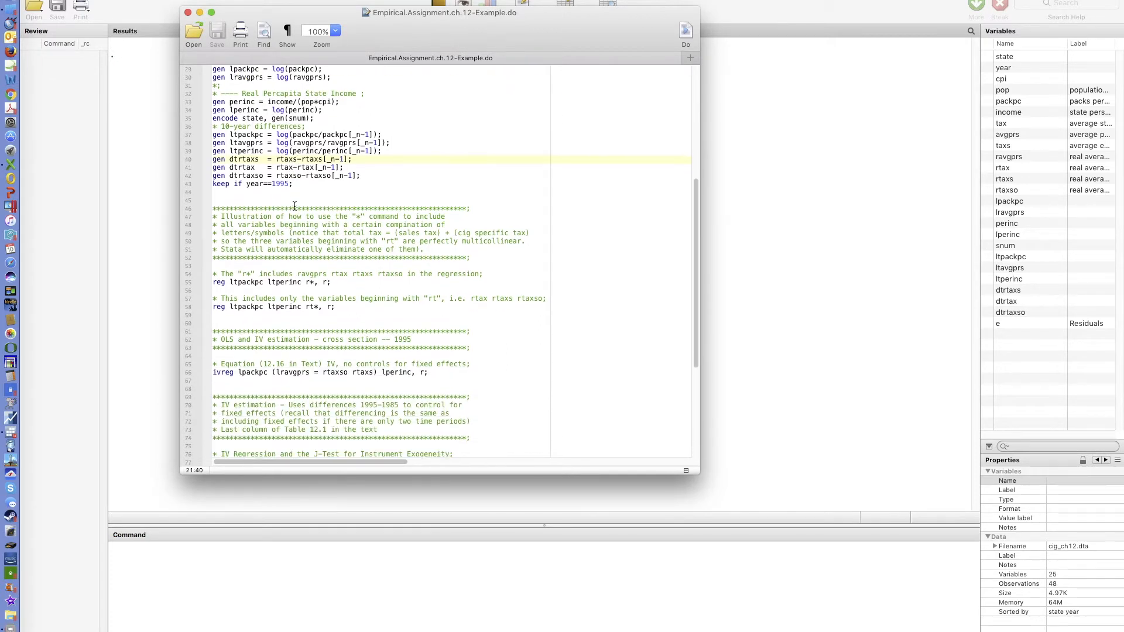
pyautogui.scroll(-1, 295, 206)
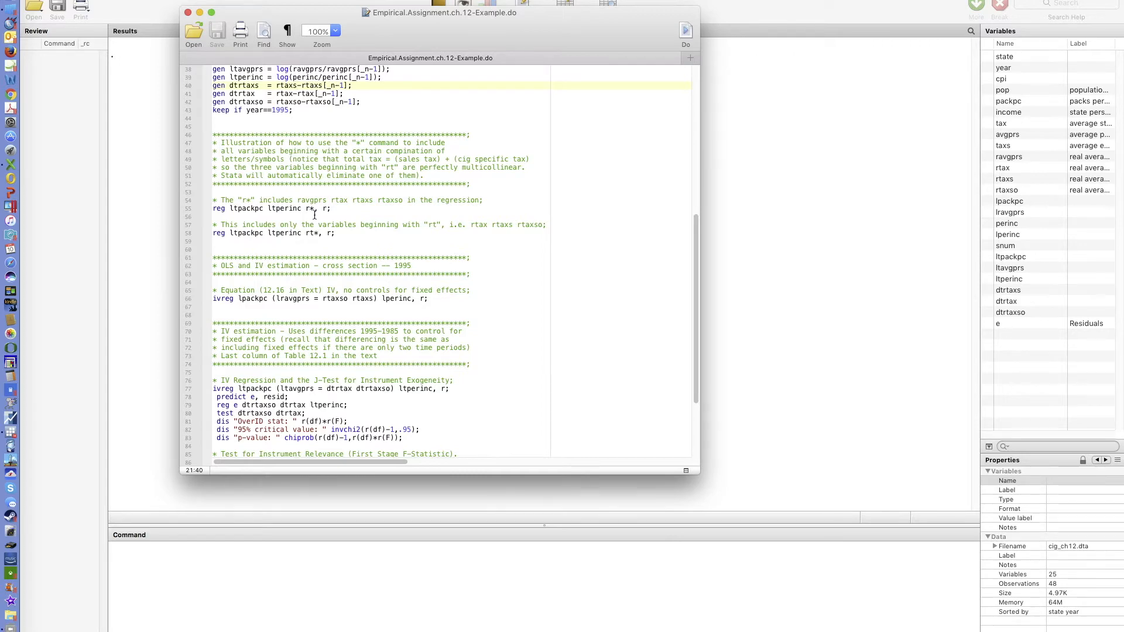
pyautogui.scroll(-5, 326, 280)
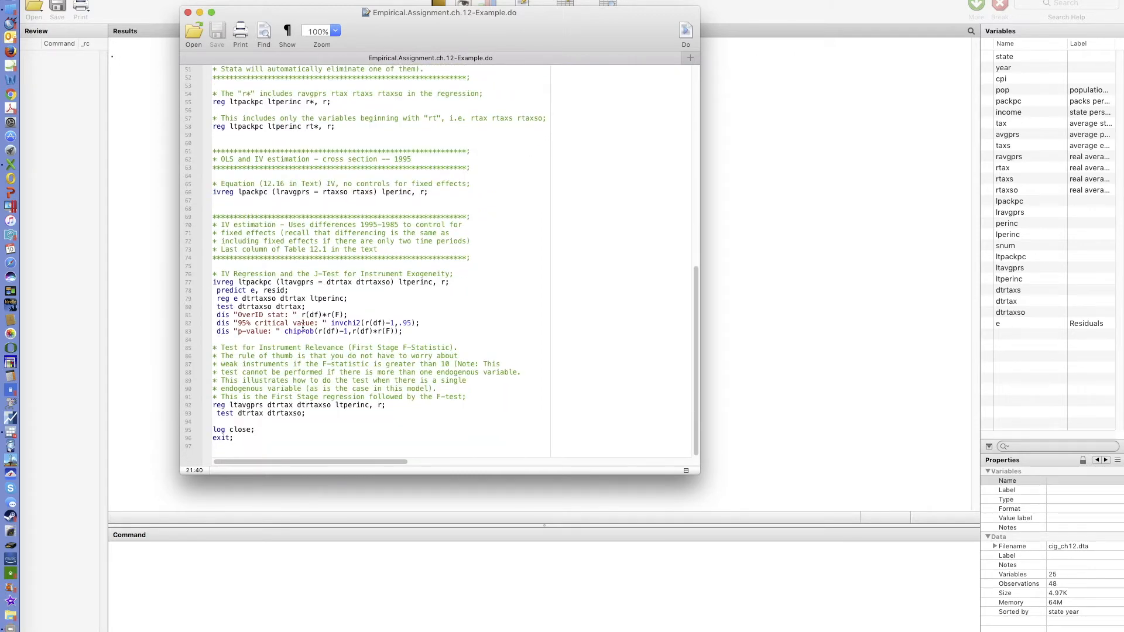
# - Copy the closing log close; and exit; lines and paste them right after the reg ltpackpc ltperinc rt* command
pyautogui.moveTo(234, 438); pyautogui.dragTo(212, 424)
pyautogui.press('super+c')
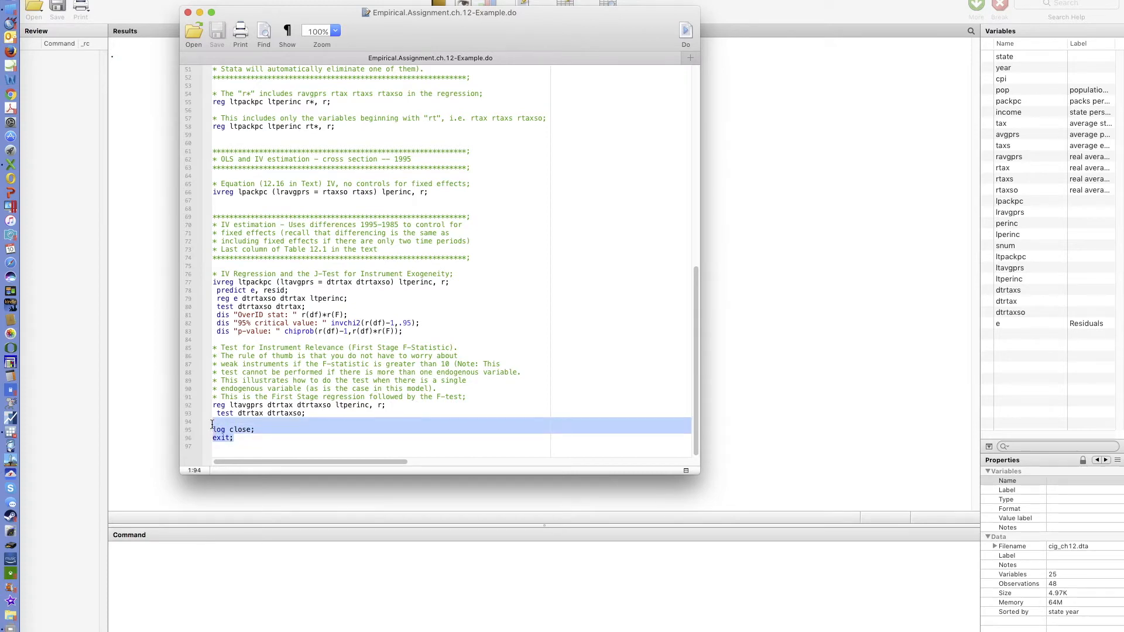
pyautogui.scroll(5, 230, 431)
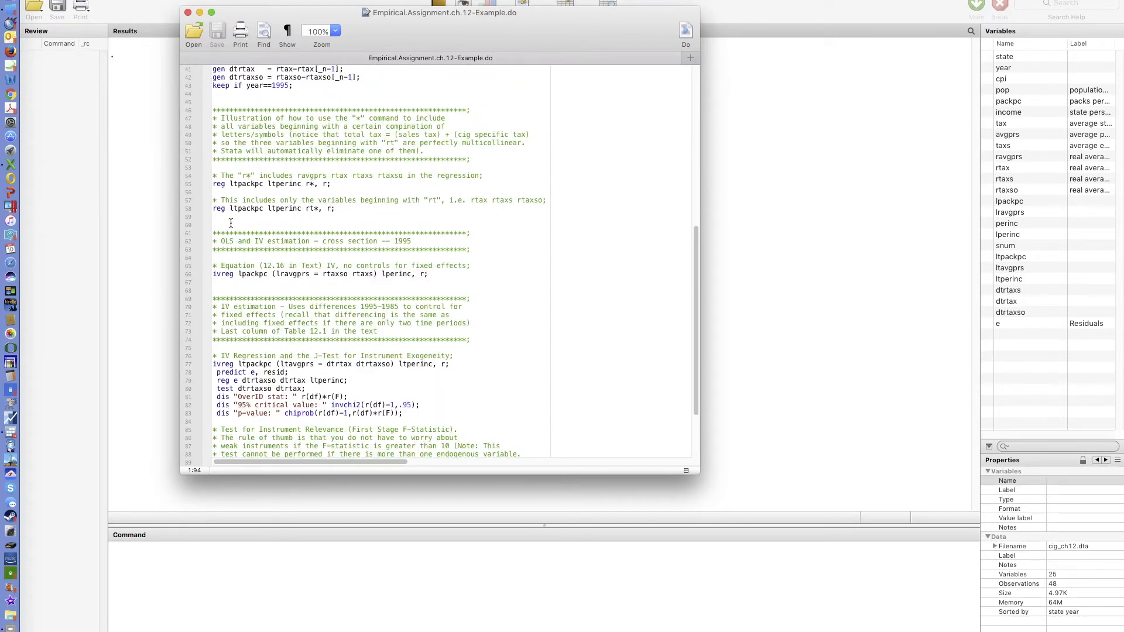
pyautogui.press('super+v')
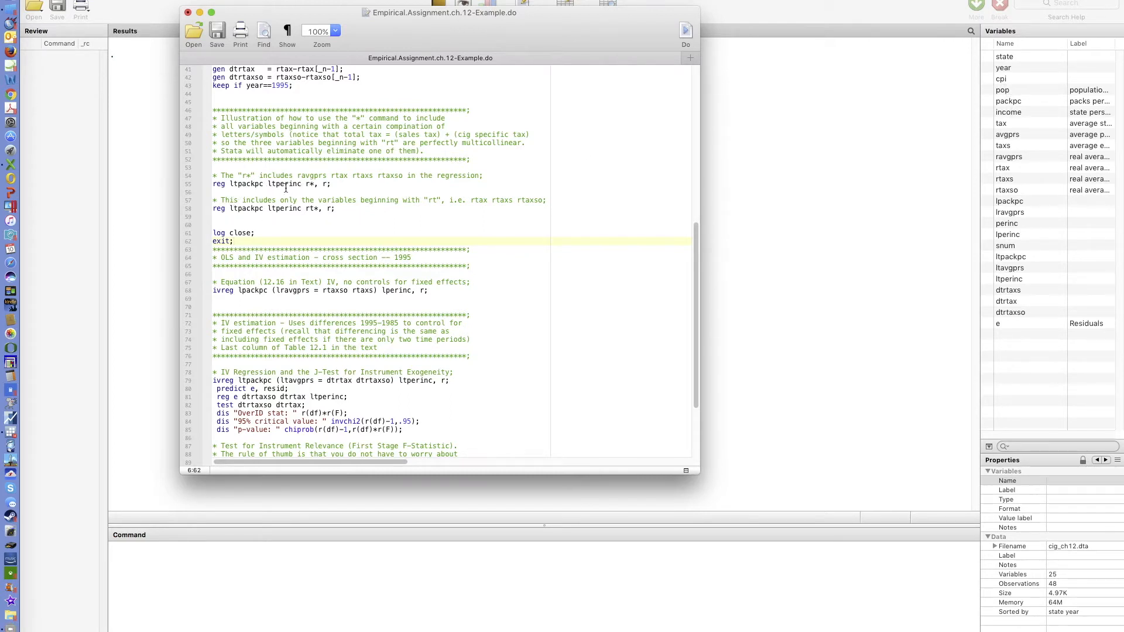
# - Run the edited do-file so it executes up to the inserted exit
pyautogui.scroll(4, 284, 188)
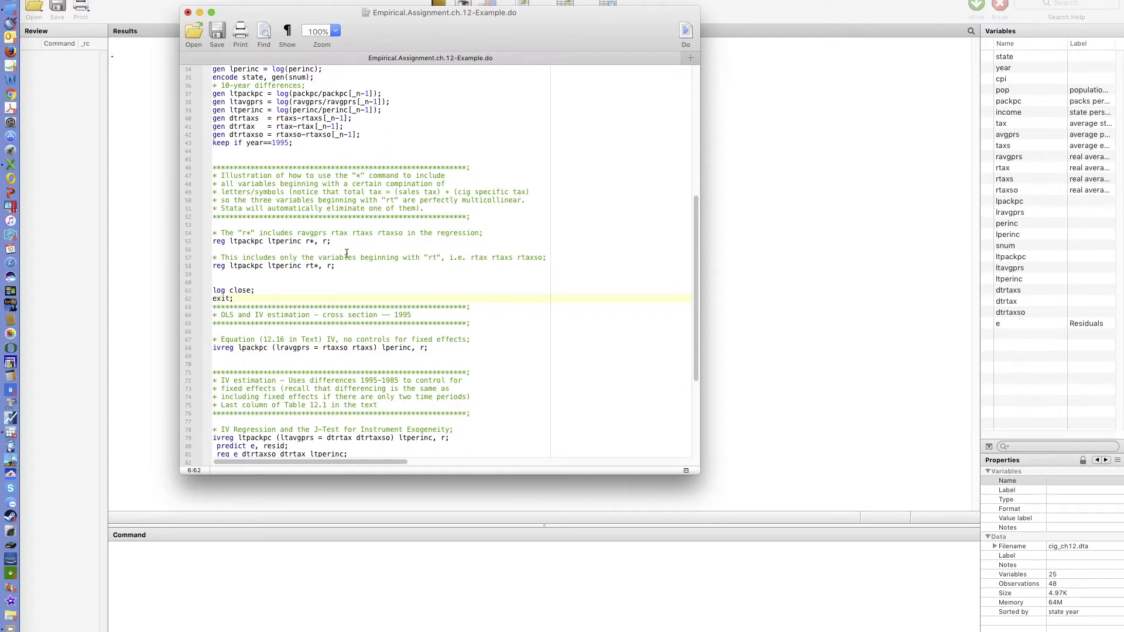
pyautogui.scroll(-1, 346, 240)
pyautogui.scroll(-1, 340, 243)
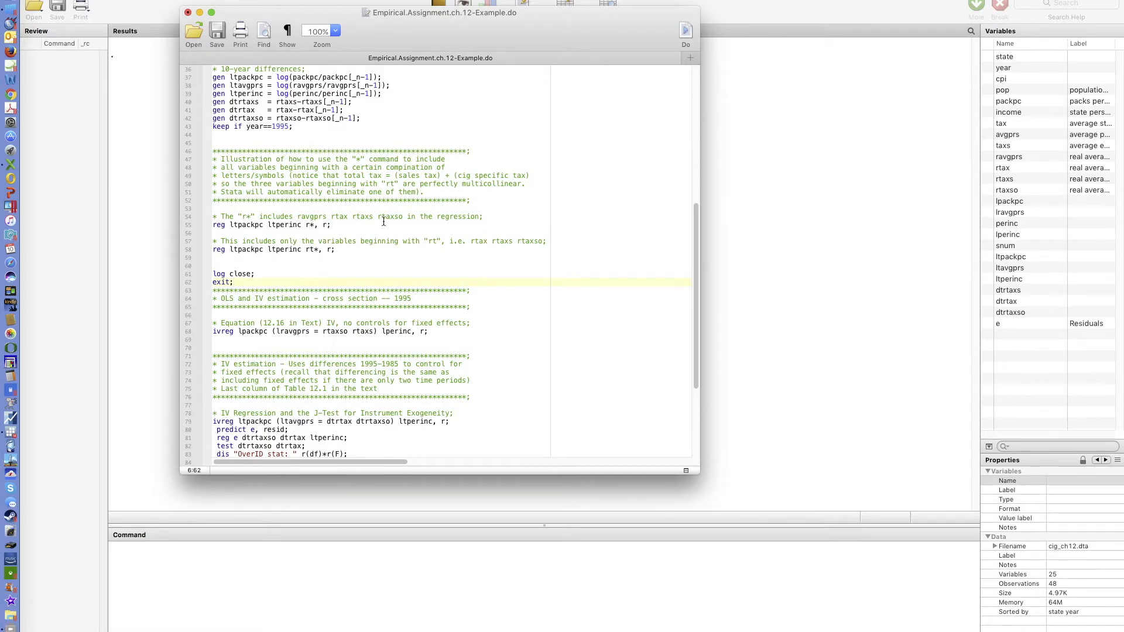
pyautogui.click(682, 35)
pyautogui.click(767, 85)
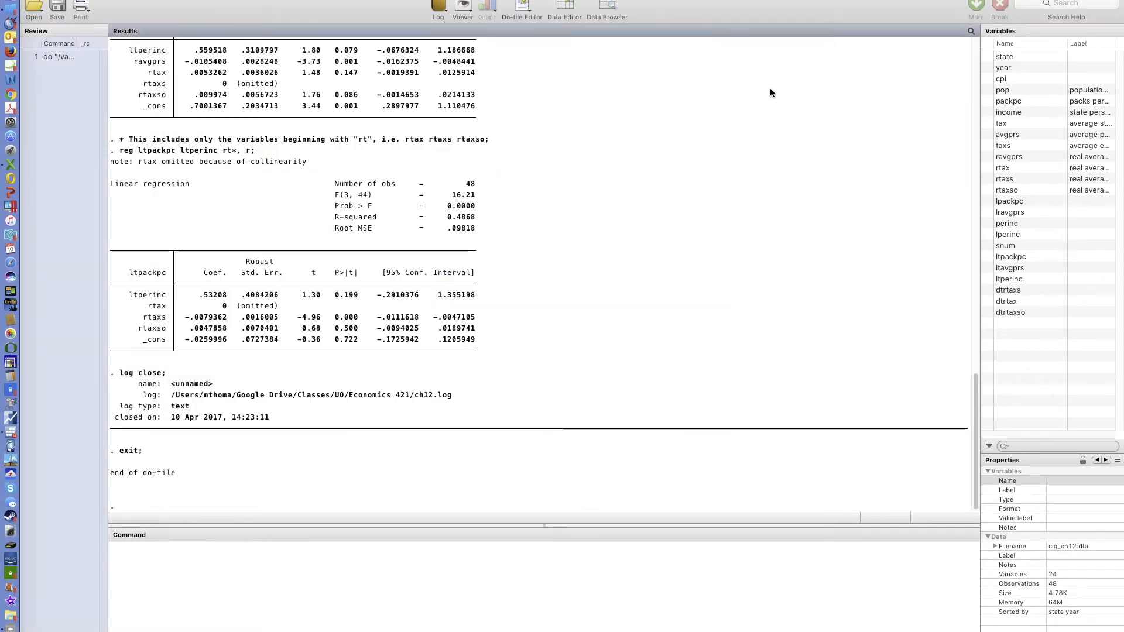
# - Examine the generated-variable messages and regression output in the Results window
pyautogui.scroll(8, 457, 243)
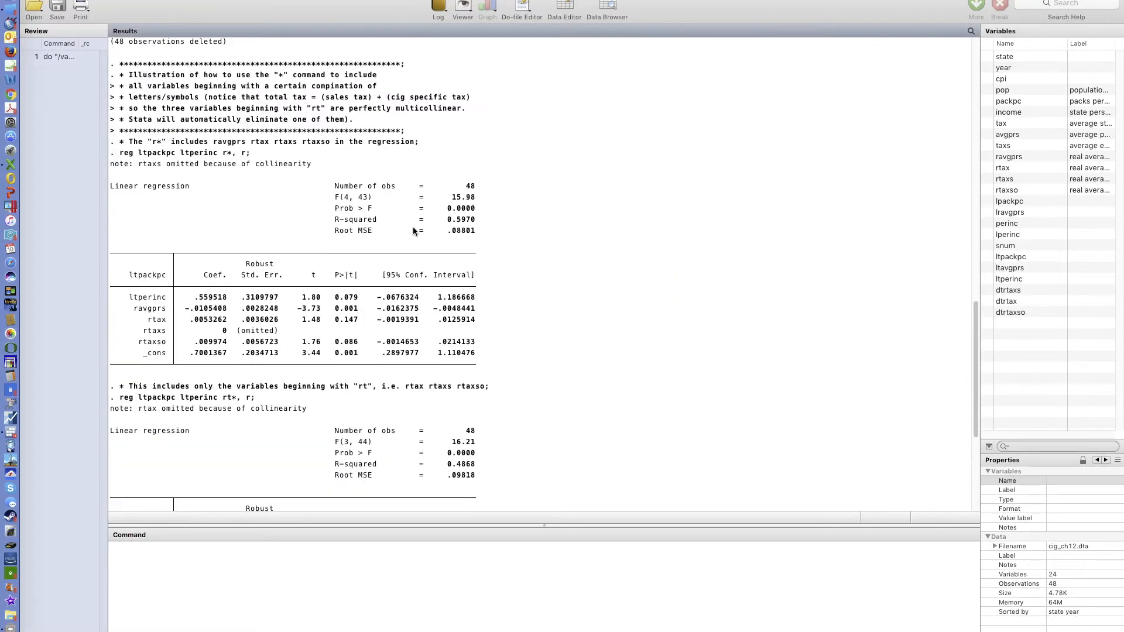
pyautogui.scroll(-3, 213, 189)
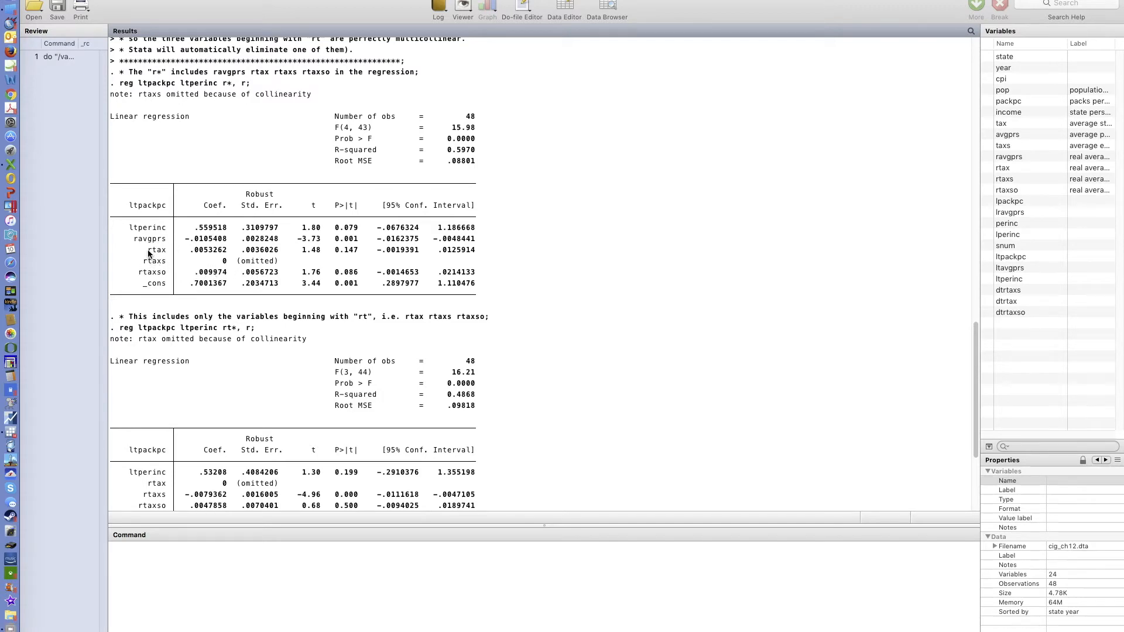
pyautogui.scroll(9, 186, 245)
pyautogui.scroll(10, 188, 243)
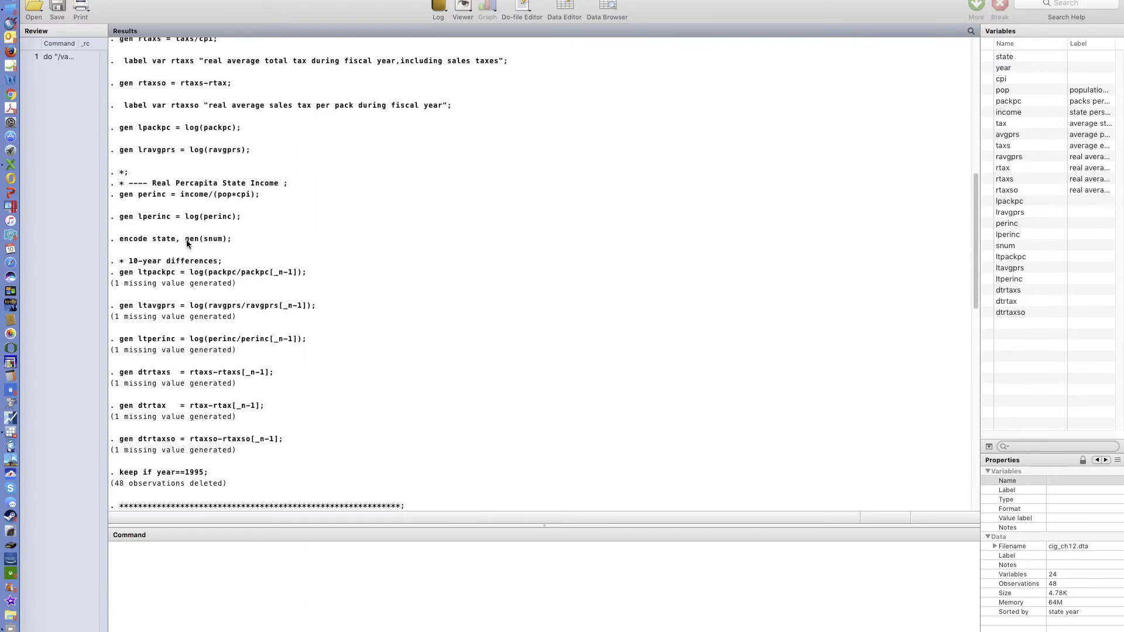
pyautogui.scroll(-7, 189, 245)
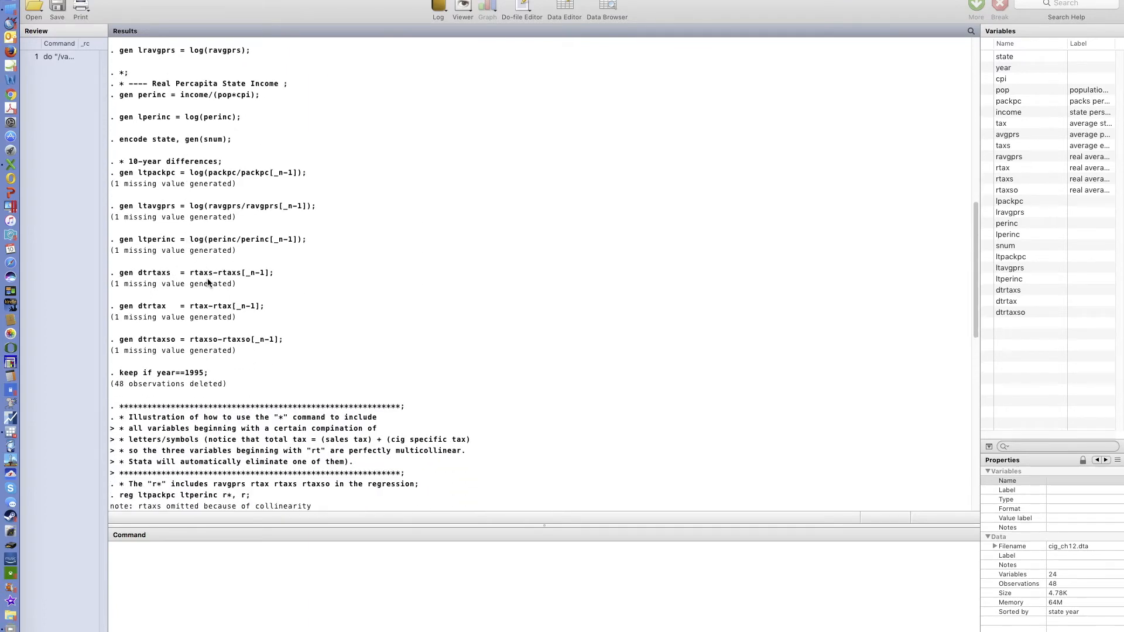
pyautogui.scroll(-1, 208, 283)
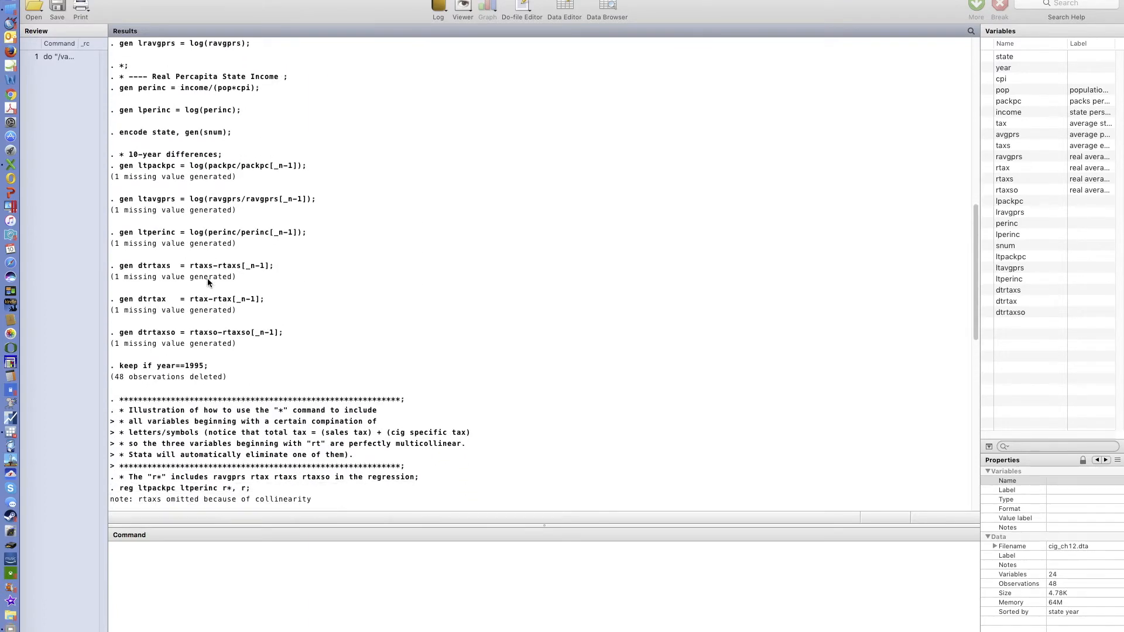
pyautogui.scroll(5, 207, 279)
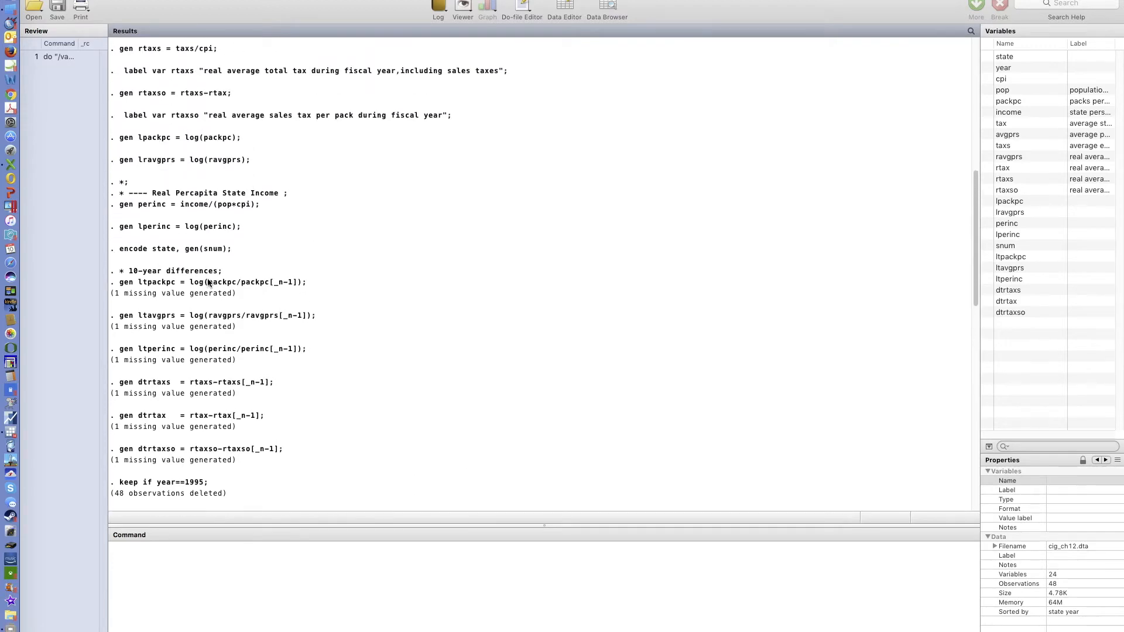
# - Scroll through the whole Results log, from the do-file start down to both rt-prefixed regression tables
pyautogui.scroll(-1, 207, 278)
pyautogui.scroll(3, 208, 279)
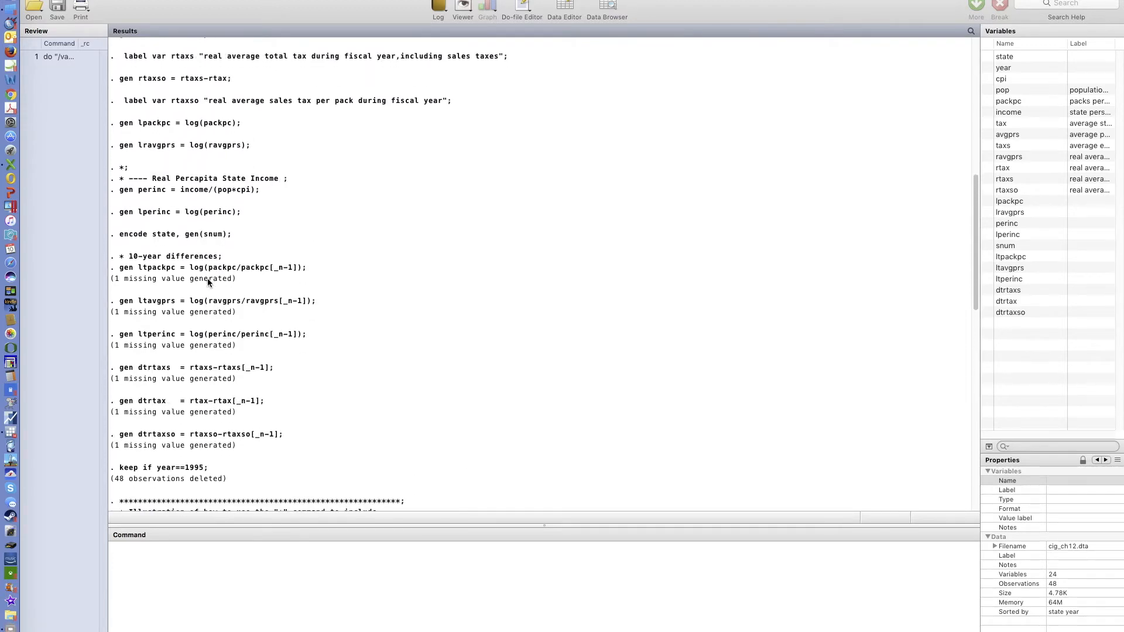
pyautogui.scroll(15, 207, 279)
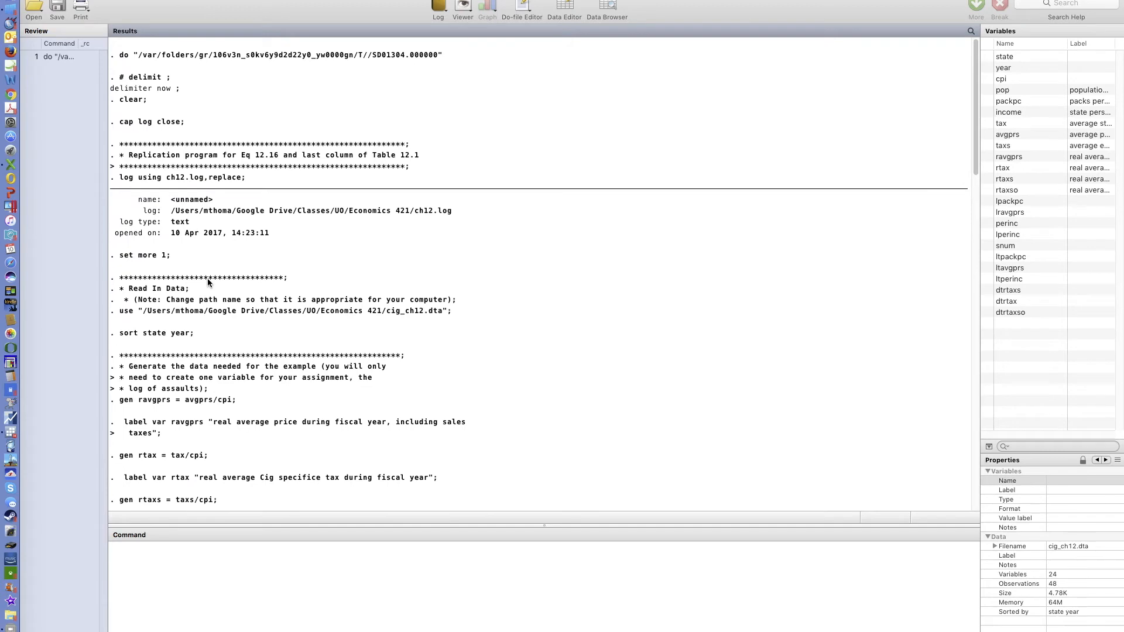
pyautogui.scroll(-1, 208, 278)
pyautogui.scroll(-10, 208, 280)
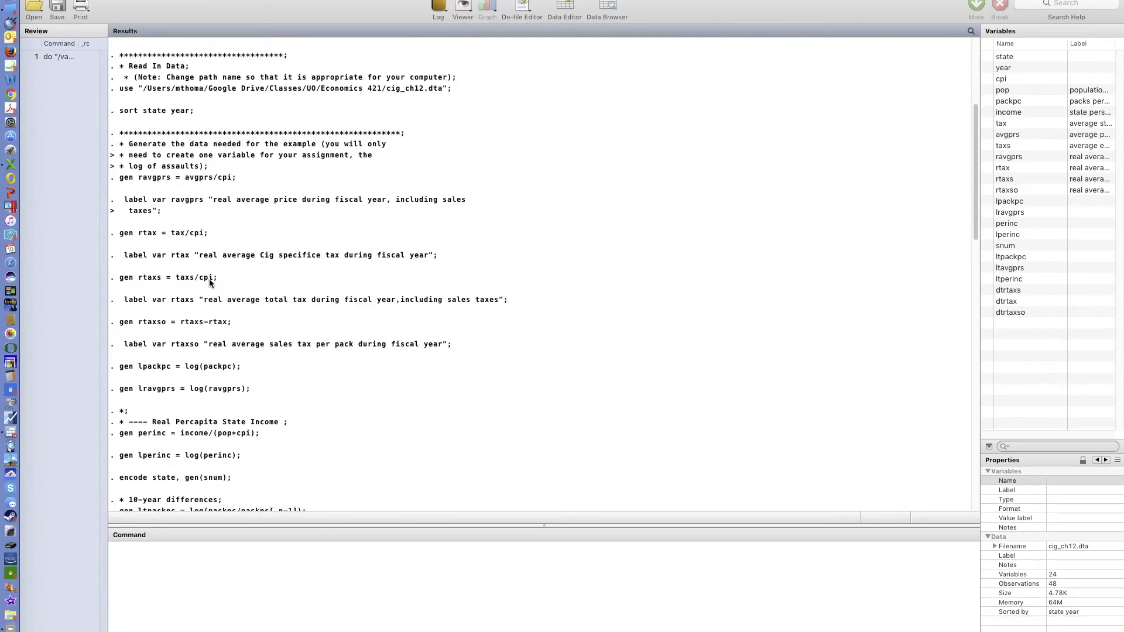
pyautogui.scroll(-1, 213, 287)
pyautogui.moveTo(234, 282); pyautogui.dragTo(141, 282)
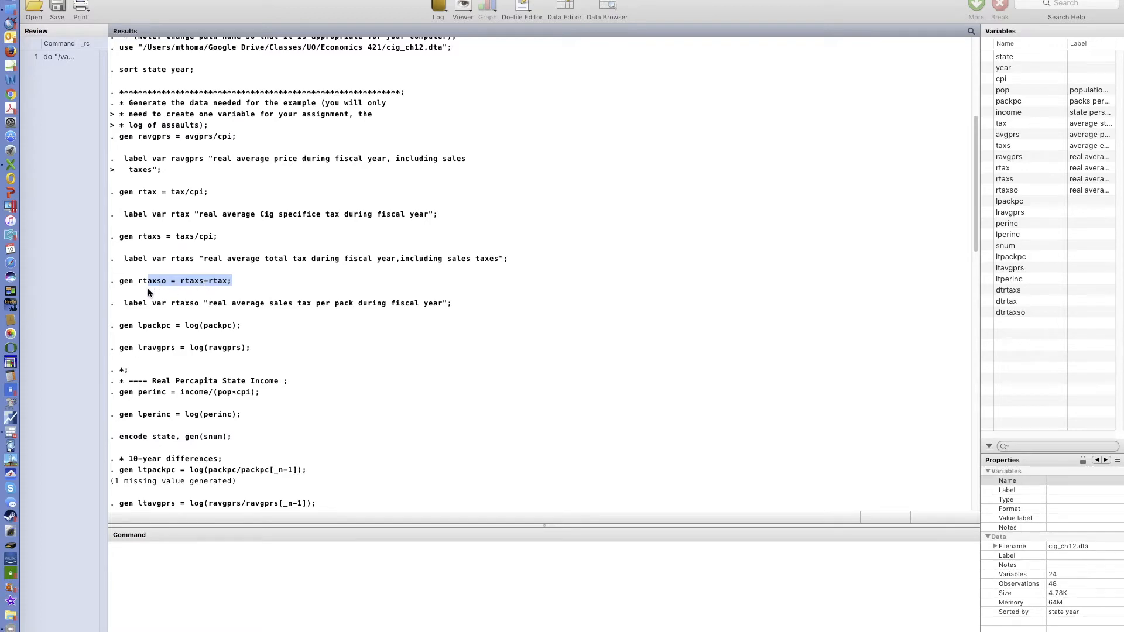
pyautogui.scroll(-5, 202, 293)
pyautogui.scroll(-18, 202, 294)
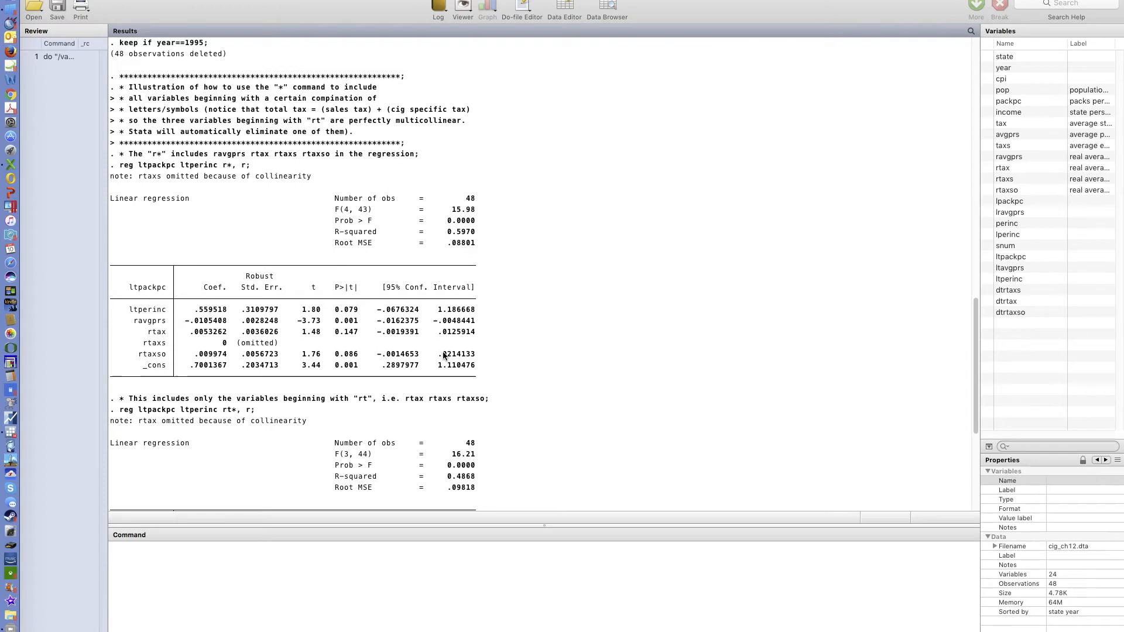
pyautogui.scroll(1, 455, 351)
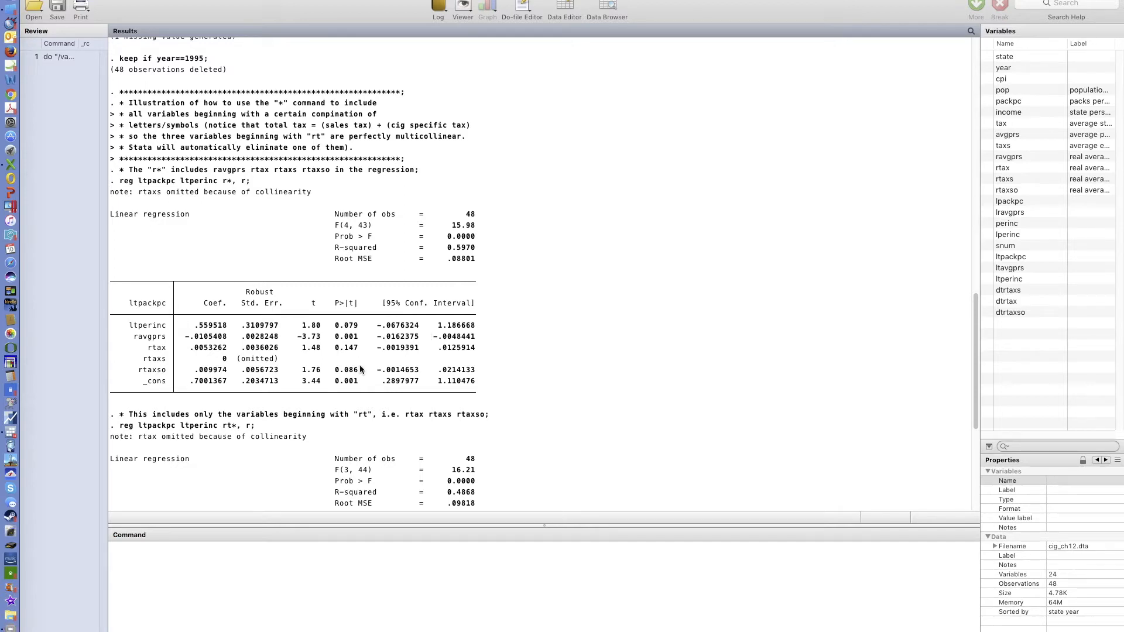
pyautogui.scroll(-2, 324, 355)
pyautogui.scroll(-7, 323, 356)
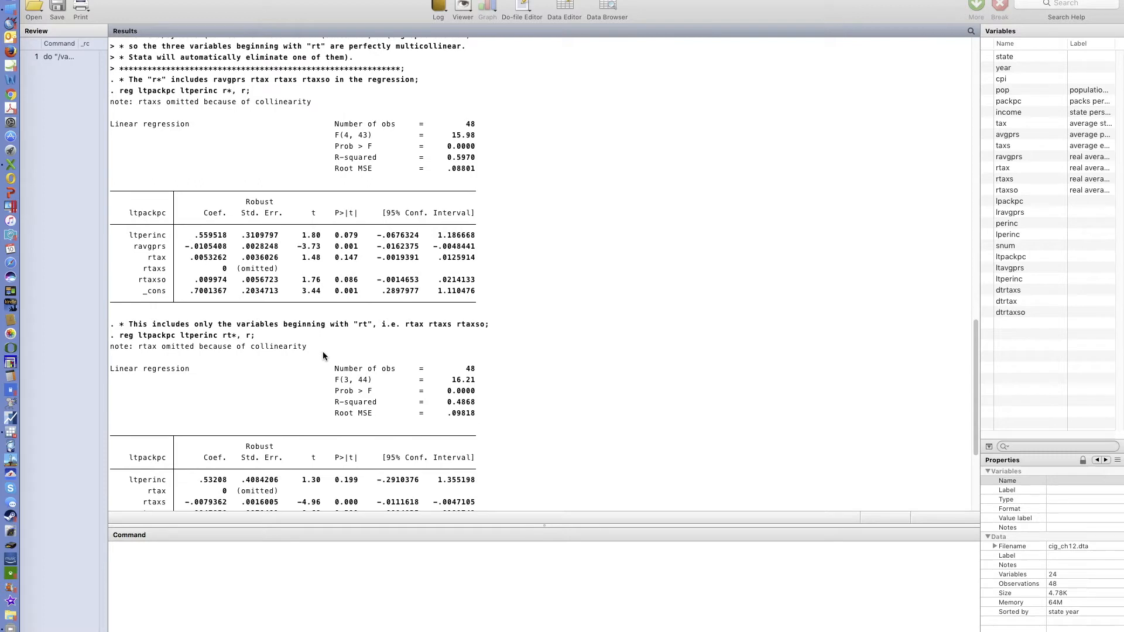
pyautogui.scroll(-1, 323, 354)
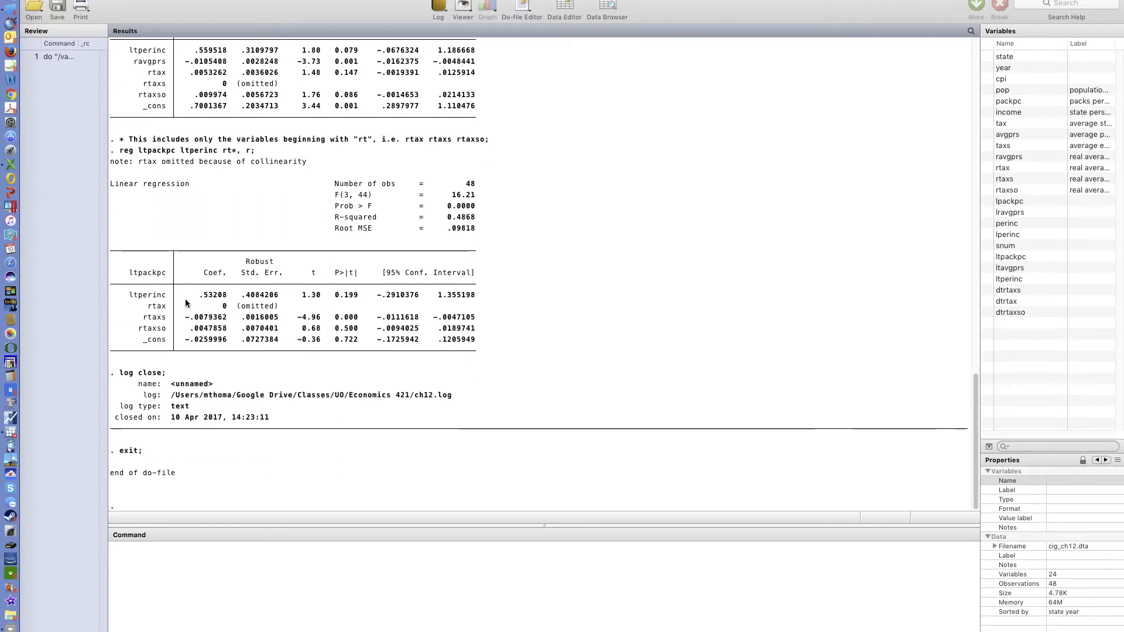
pyautogui.scroll(1, 212, 185)
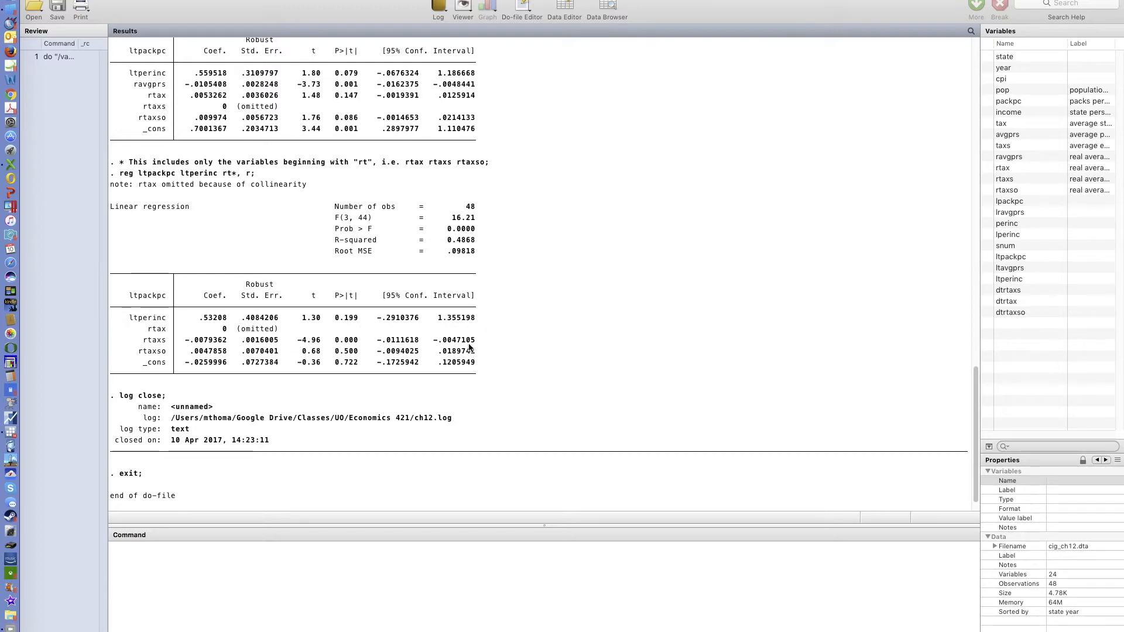
pyautogui.scroll(10, 469, 348)
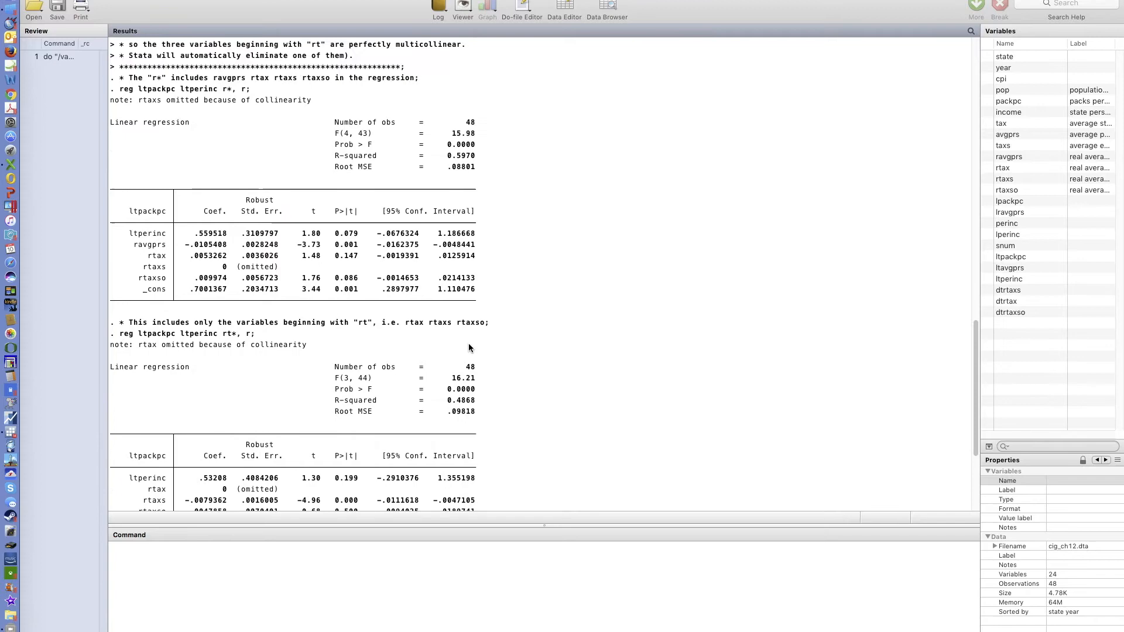
pyautogui.scroll(20, 469, 348)
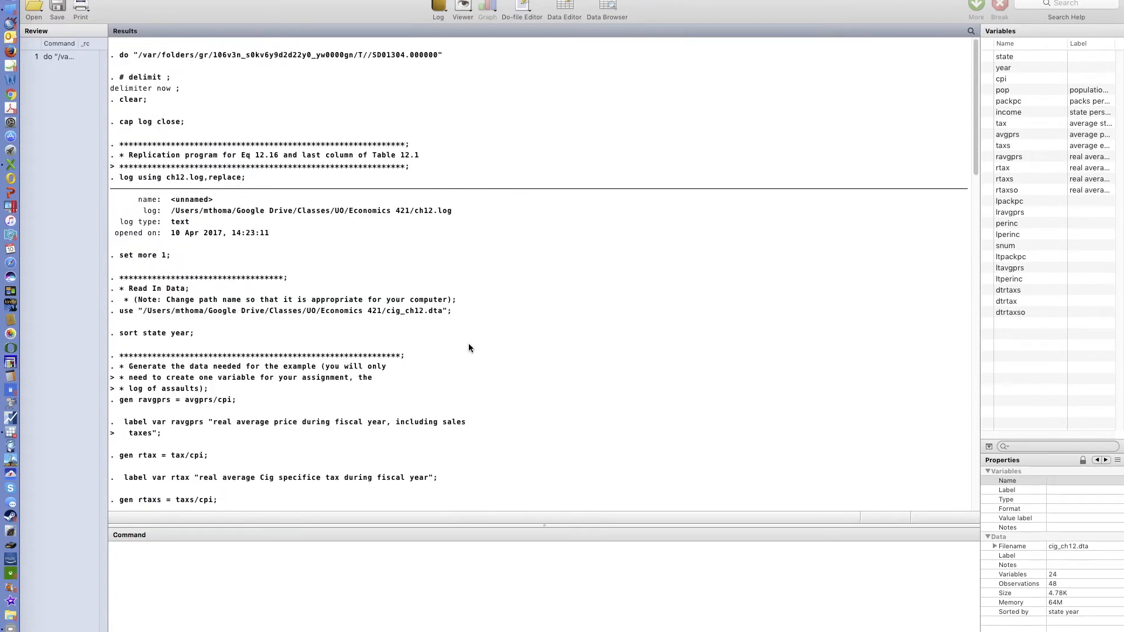
# - Clear the Results window and bring the do-file editor back to the front
pyautogui.rightClick(574, 287)
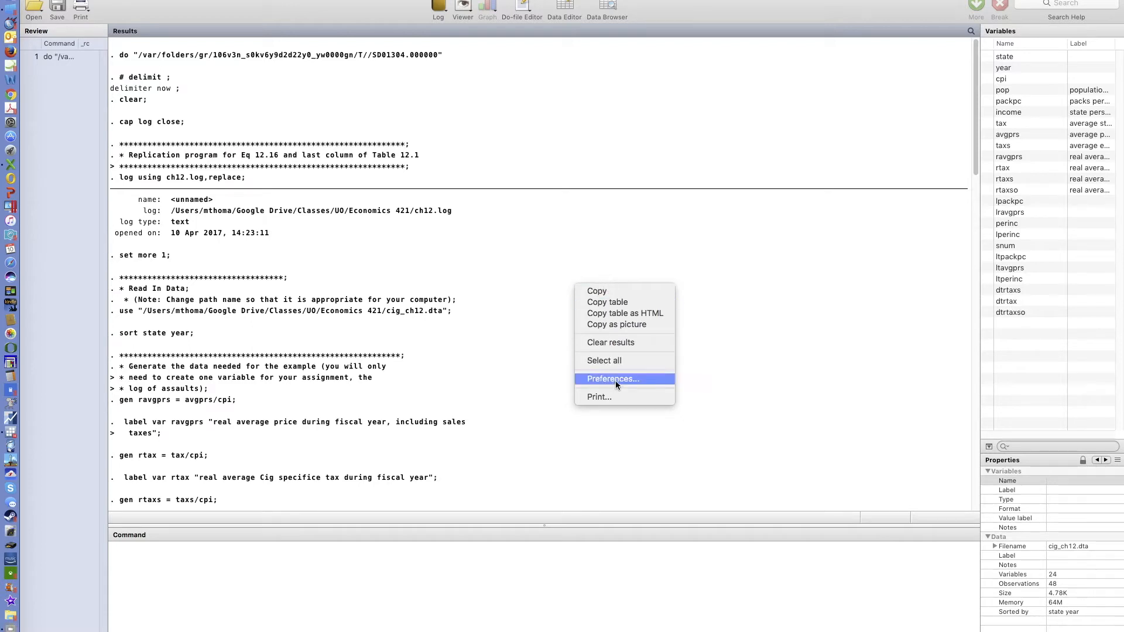
pyautogui.click(624, 342)
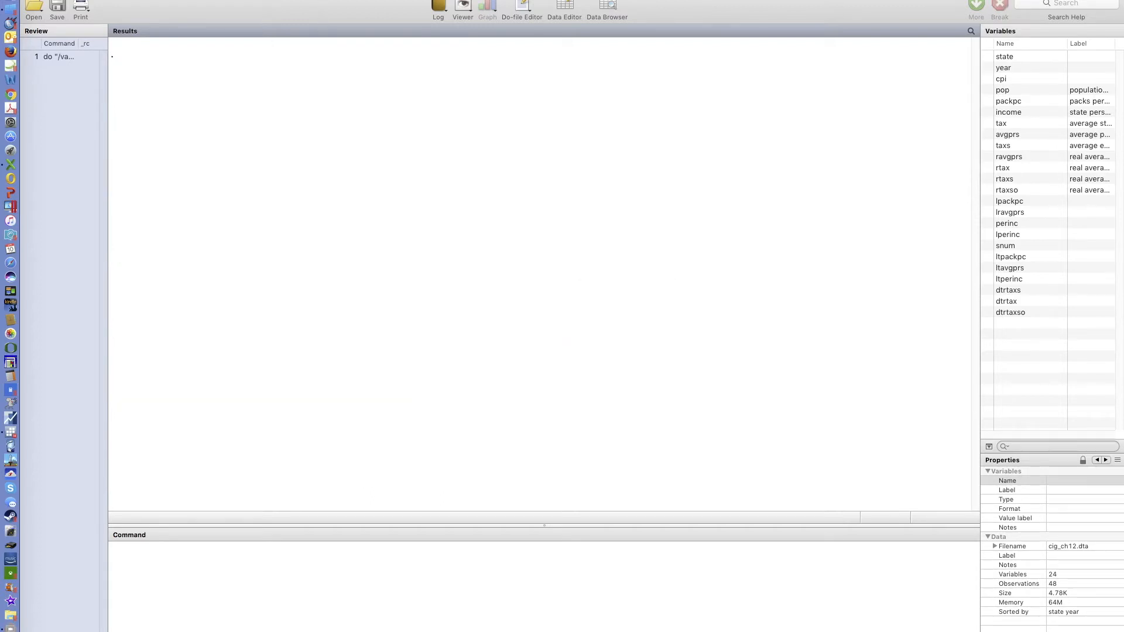
pyautogui.click(318, 6)
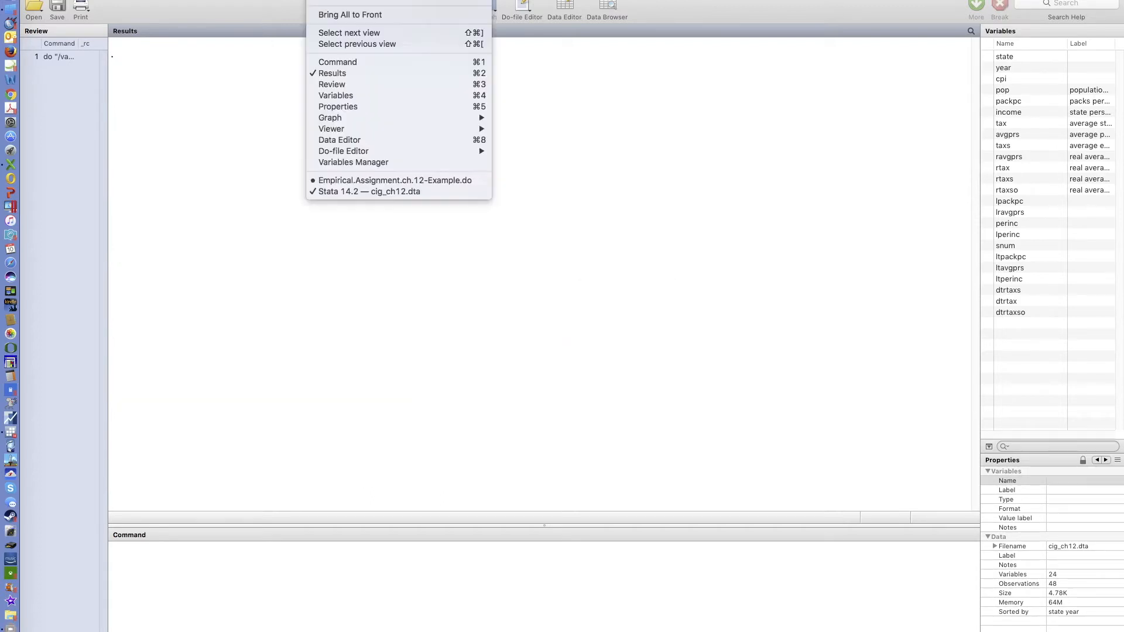
pyautogui.click(342, 181)
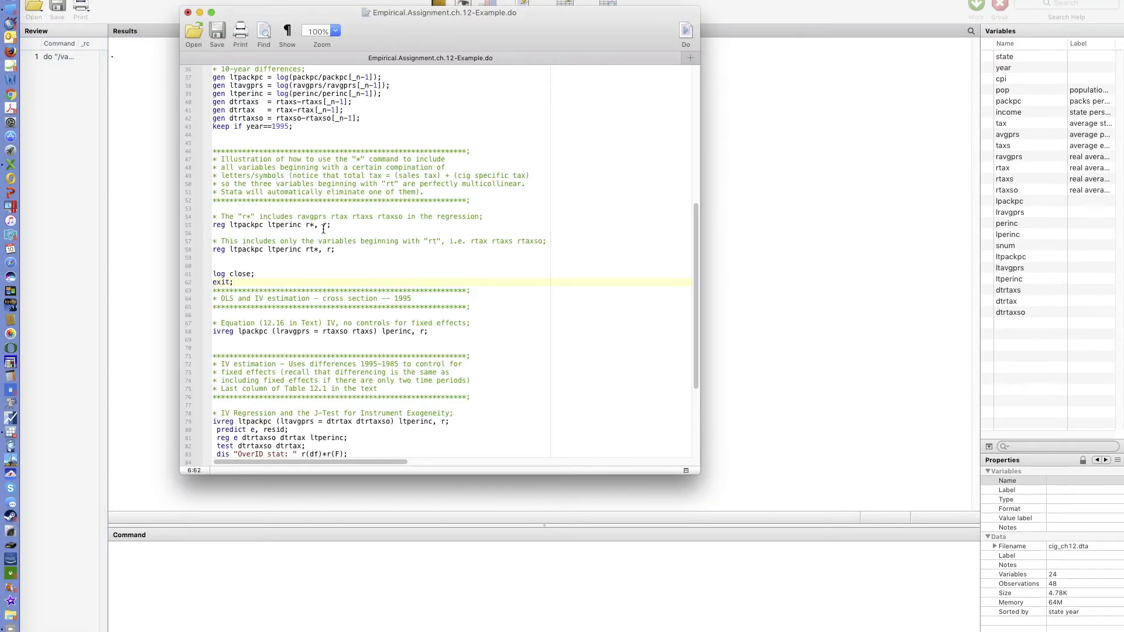
# - Delete the inserted log close; and exit; lines below the reg ltpackpc ltperinc rt* command, leaving blank lines
pyautogui.moveTo(265, 257); pyautogui.dragTo(268, 283)
pyautogui.press('BackSpace')
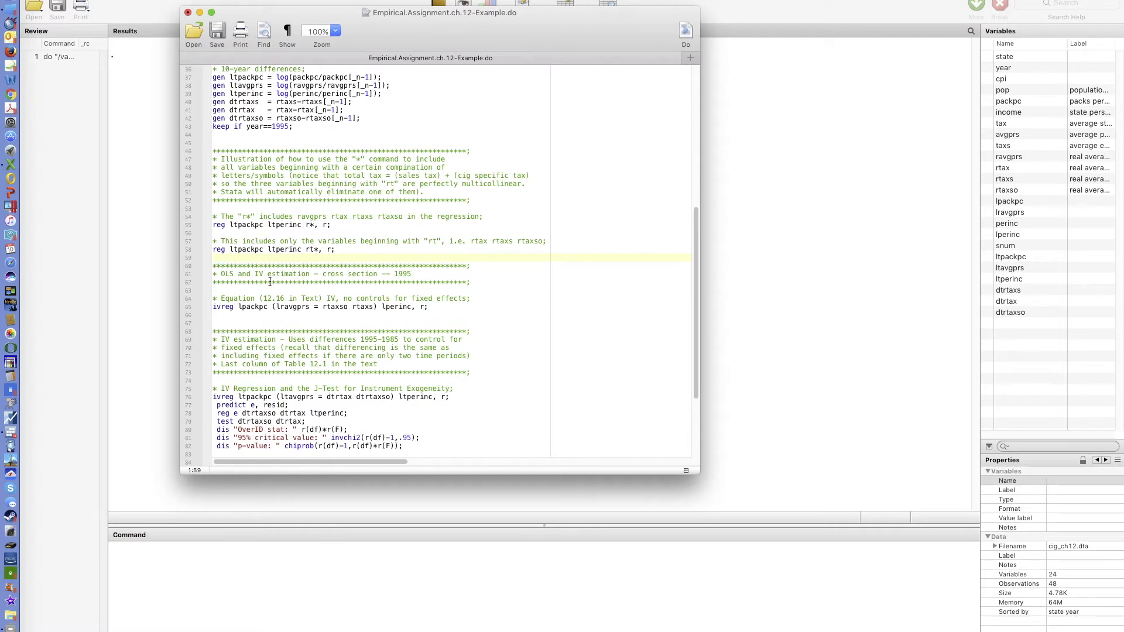
pyautogui.press('BackSpace')
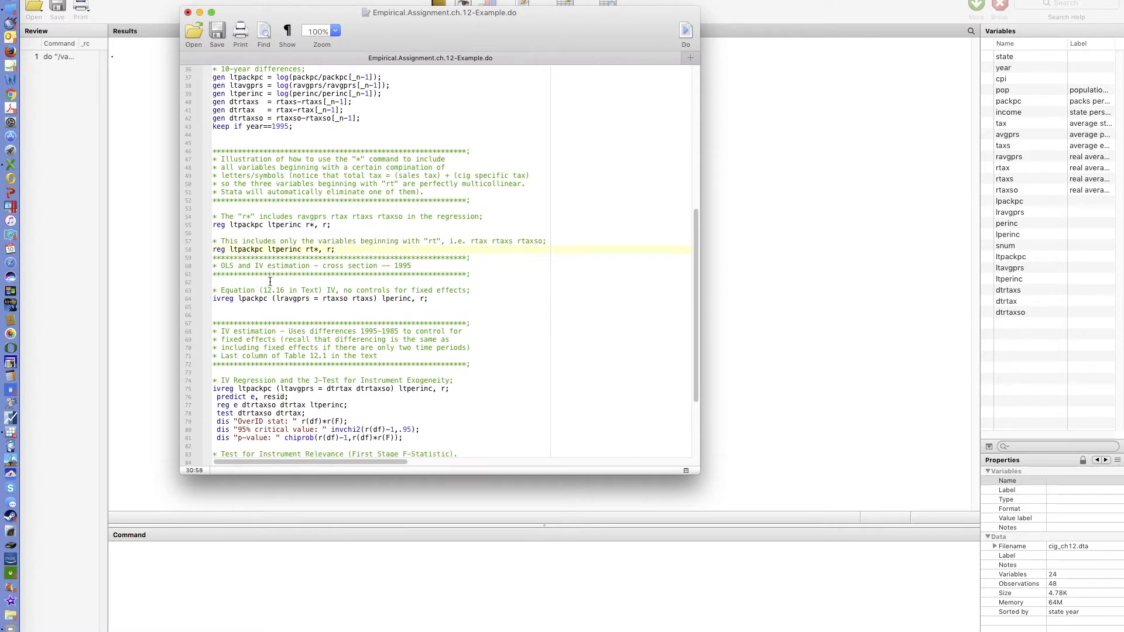
pyautogui.press('Return')
pyautogui.press('Return')
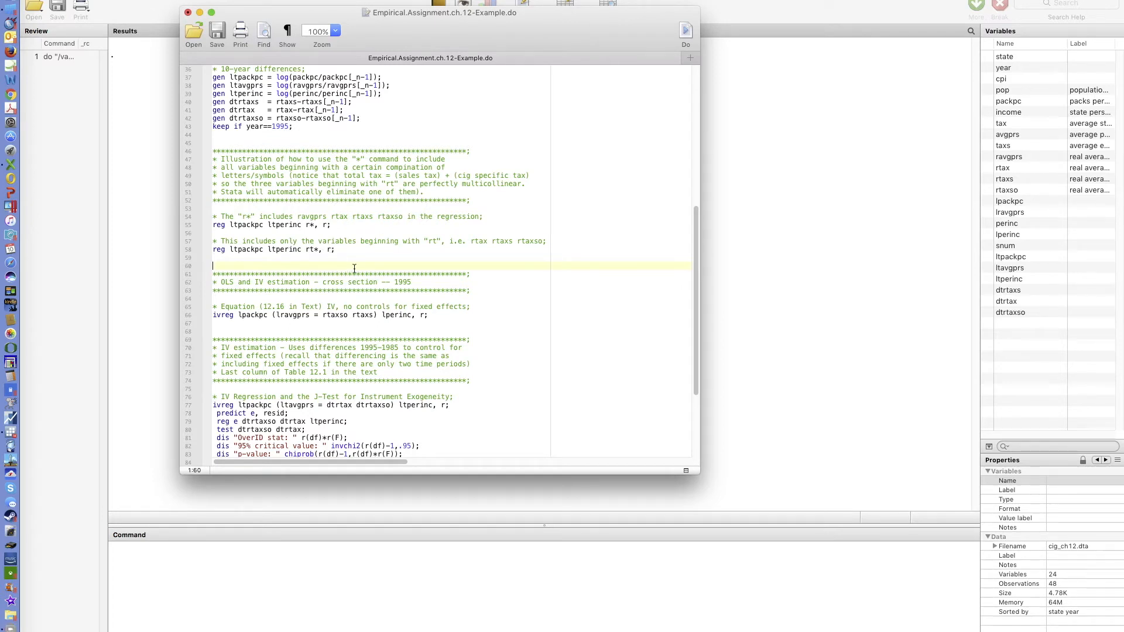
# - Rename the endogenous variable in the ivreg lpackpc command to lravgprs1
pyautogui.scroll(-3, 356, 269)
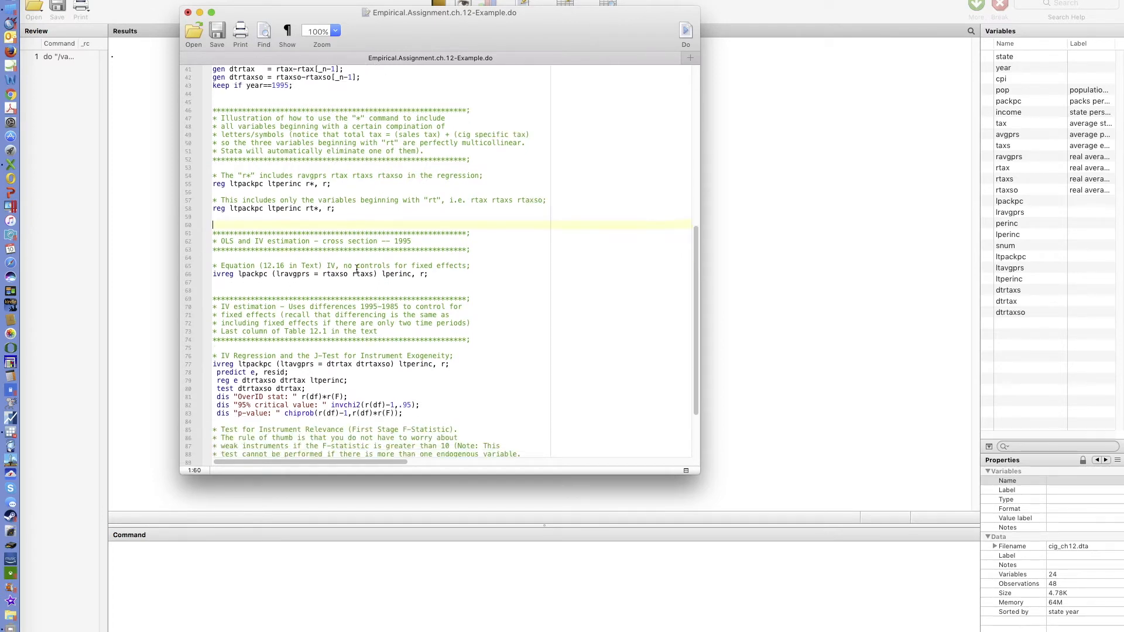
pyautogui.scroll(-3, 357, 269)
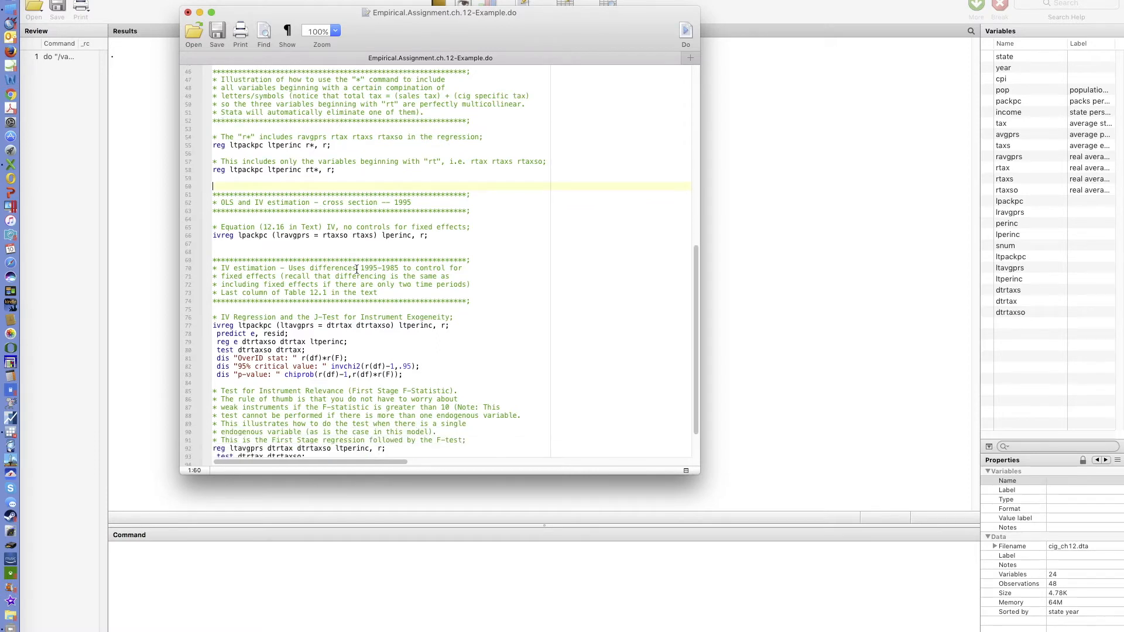
pyautogui.scroll(-1, 357, 269)
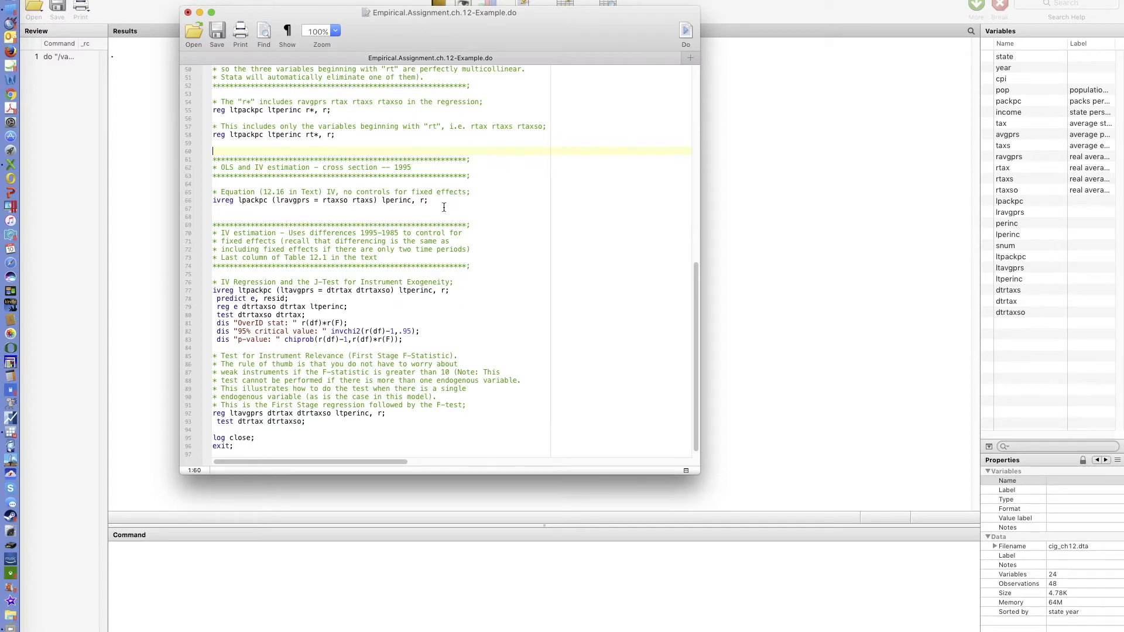
pyautogui.scroll(-1, 444, 207)
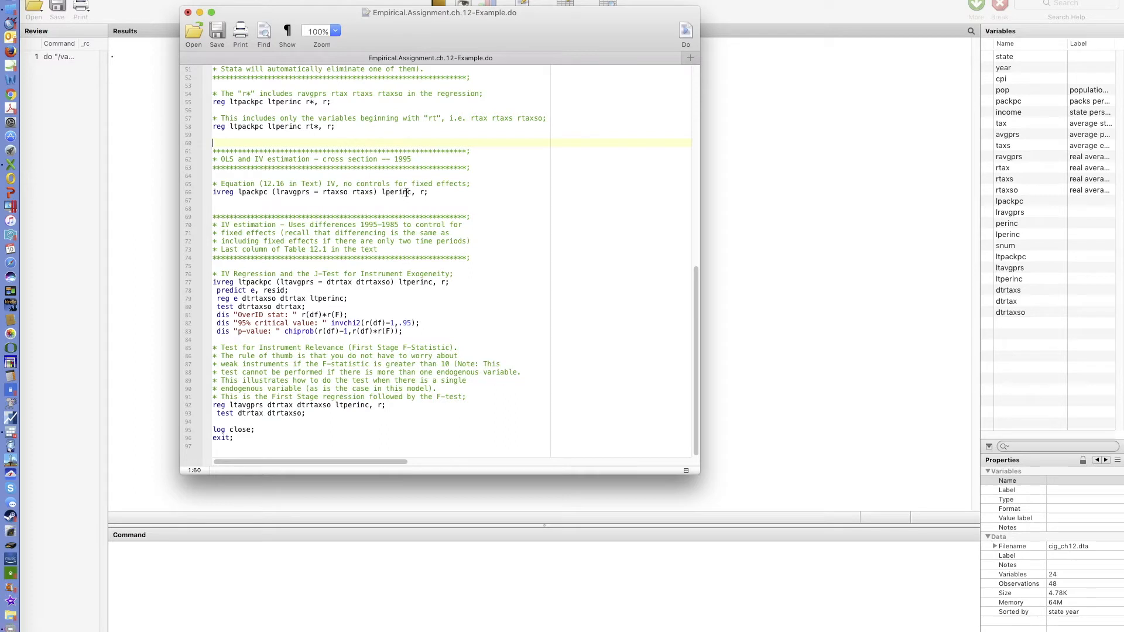
pyautogui.click(313, 195)
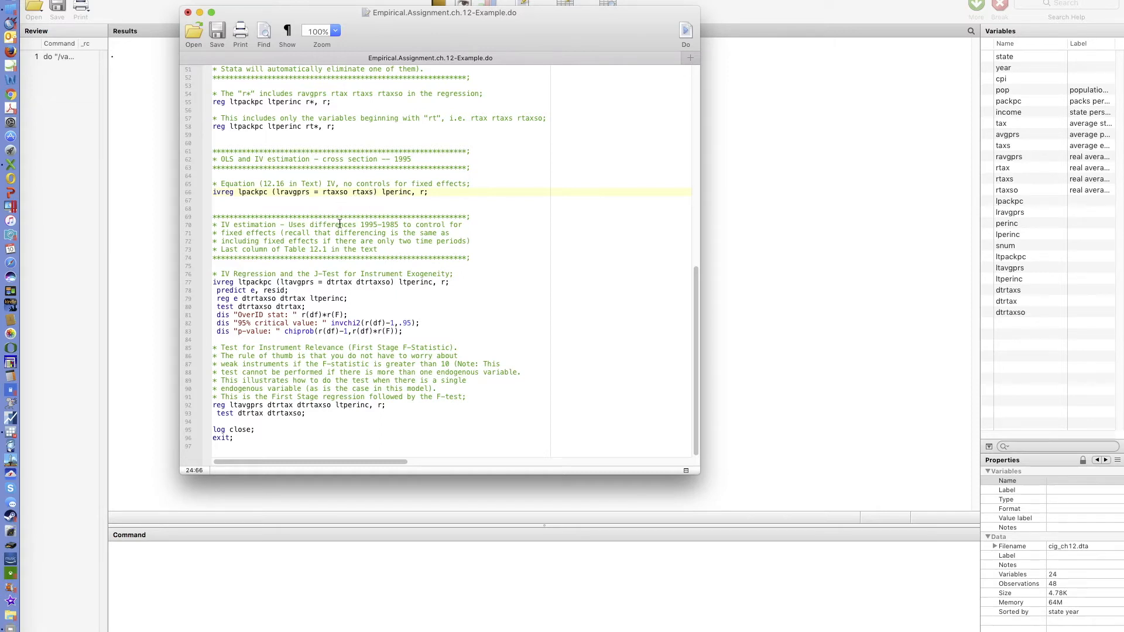
pyautogui.write('end')
pyautogui.press('BackSpace')
pyautogui.press('BackSpace')
pyautogui.press('BackSpace')
pyautogui.write('lv')
pyautogui.write('2')
pyautogui.write(' lv3')
pyautogui.press('BackSpace')
pyautogui.press('BackSpace')
pyautogui.press('BackSpace')
pyautogui.press('BackSpace')
pyautogui.press('BackSpace')
pyautogui.press('BackSpace')
pyautogui.press('BackSpace')
pyautogui.press('BackSpace')
pyautogui.write('1')
# - Copy lravgprs1 and paste it into the ivreg endogenous list as a second variable named lravgprs2
pyautogui.hotkey('shift', 'Left')
pyautogui.hotkey('shift', 'Left')
pyautogui.hotkey('shift', 'Left')
pyautogui.hotkey('shift', 'Left')
pyautogui.hotkey('shift', 'Left')
pyautogui.hotkey('shift', 'Left')
pyautogui.hotkey('shift', 'Left')
pyautogui.hotkey('shift', 'Left')
pyautogui.hotkey('shift', 'Left')
pyautogui.hotkey('shift', 'Left')
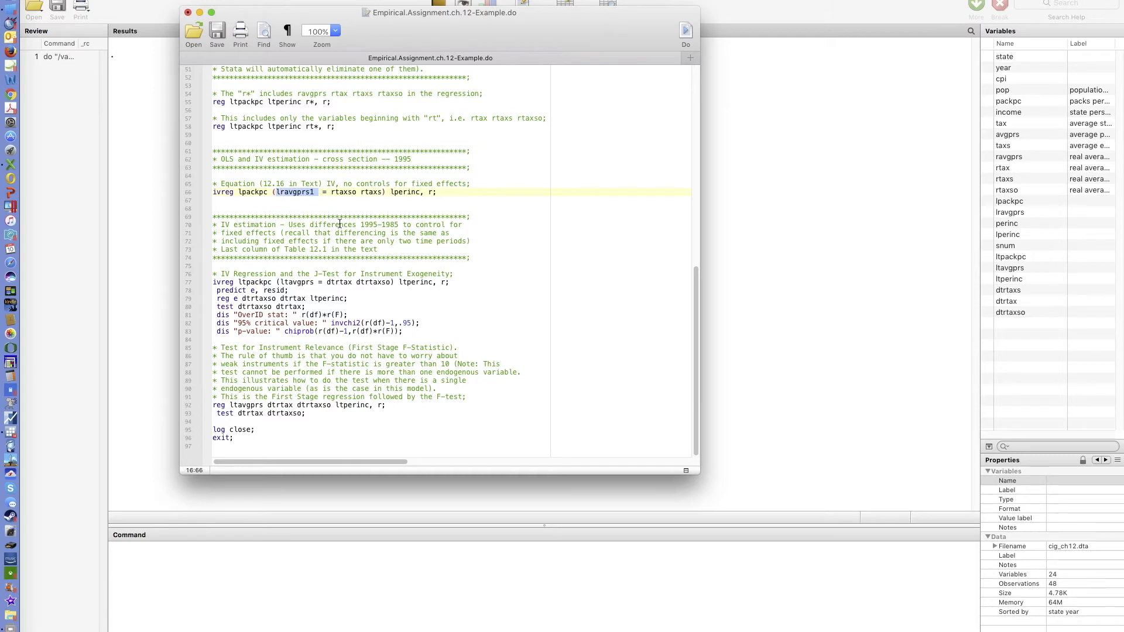
pyautogui.press('super+c')
pyautogui.click(323, 193)
pyautogui.press('super+v')
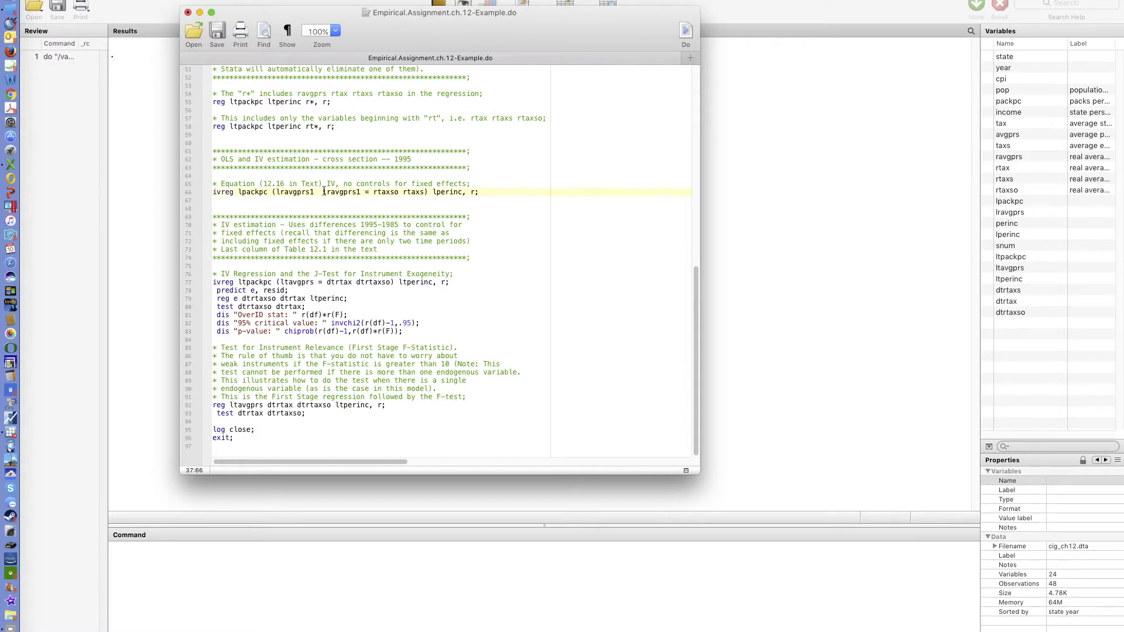
pyautogui.press('BackSpace')
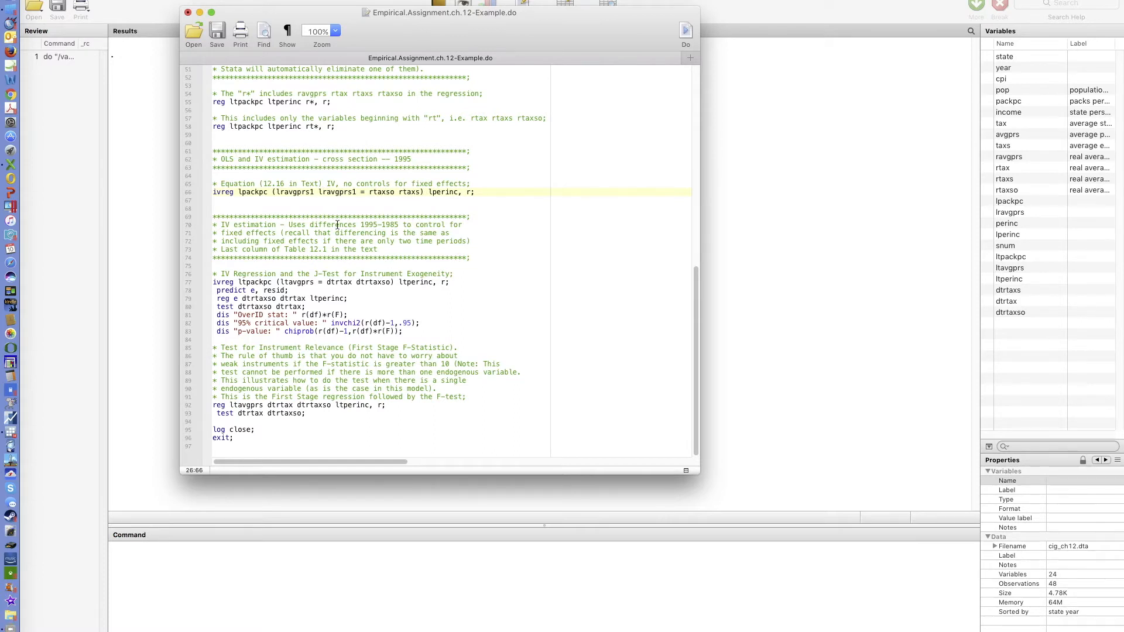
pyautogui.click(360, 192)
pyautogui.press('BackSpace')
pyautogui.write('2')
# - Try adding a third endogenous variable lravgprs3 and instruments IV3 and IV4 to the ivreg line, then remove them
pyautogui.press('super+v')
pyautogui.click(357, 193)
pyautogui.click(402, 193)
pyautogui.press('BackSpace')
pyautogui.press('BackSpace')
pyautogui.write('3')
pyautogui.click(463, 192)
pyautogui.write('x3 x4')
pyautogui.press('BackSpace')
pyautogui.press('BackSpace')
pyautogui.press('BackSpace')
pyautogui.press('BackSpace')
pyautogui.press('BackSpace')
pyautogui.write('exog3 exog')
pyautogui.press('BackSpace')
pyautogui.press('BackSpace')
pyautogui.press('BackSpace')
pyautogui.press('BackSpace')
pyautogui.press('BackSpace')
pyautogui.press('BackSpace')
pyautogui.press('BackSpace')
pyautogui.press('BackSpace')
pyautogui.press('BackSpace')
pyautogui.press('BackSpace')
pyautogui.write('IV3 IV4')
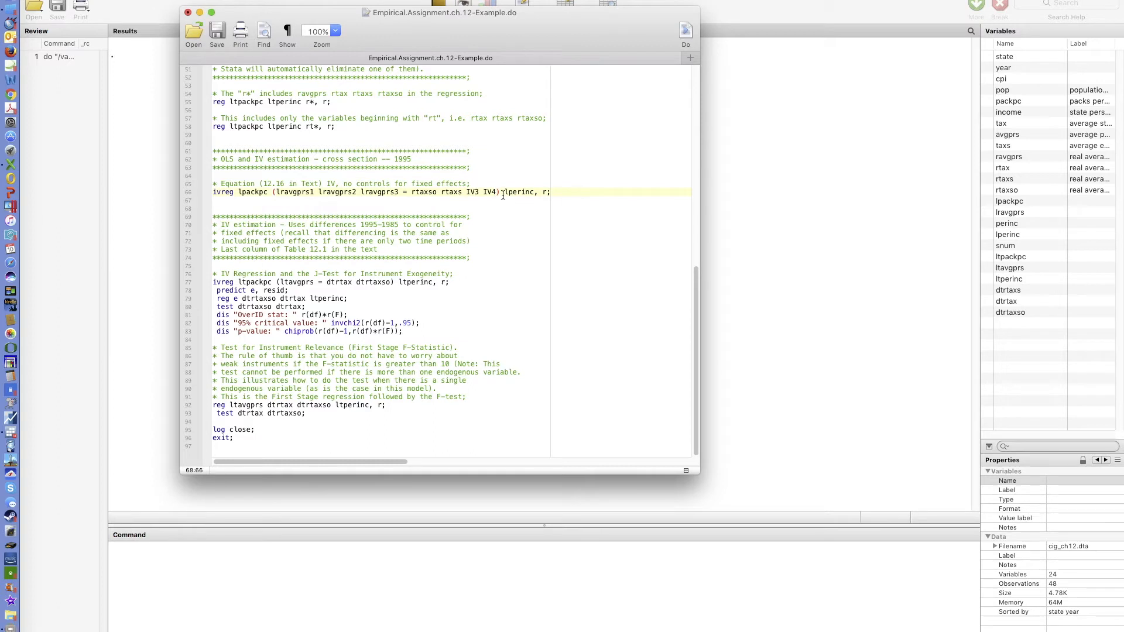
pyautogui.write(' IV5')
pyautogui.press('BackSpace')
pyautogui.press('BackSpace')
pyautogui.press('BackSpace')
pyautogui.press('BackSpace')
pyautogui.press('BackSpace')
pyautogui.press('BackSpace')
pyautogui.press('BackSpace')
pyautogui.press('BackSpace')
pyautogui.press('BackSpace')
pyautogui.press('BackSpace')
pyautogui.press('BackSpace')
pyautogui.press('BackSpace')
pyautogui.click(400, 193)
pyautogui.press('BackSpace')
pyautogui.press('BackSpace')
pyautogui.press('BackSpace')
pyautogui.press('BackSpace')
pyautogui.press('BackSpace')
pyautogui.press('BackSpace')
pyautogui.press('BackSpace')
pyautogui.press('BackSpace')
pyautogui.press('BackSpace')
pyautogui.press('BackSpace')
# - Copy the closing log close; and exit; lines and paste them right after the ivreg command
pyautogui.click(275, 205)
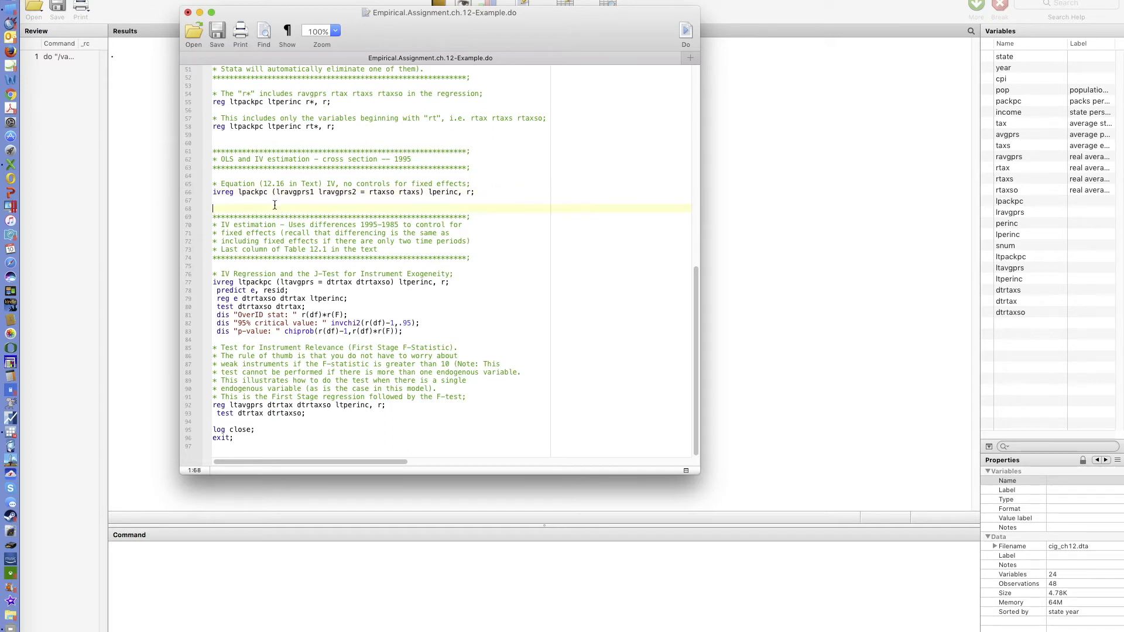
pyautogui.press('super+v')
pyautogui.press('super+z')
pyautogui.moveTo(215, 422); pyautogui.dragTo(226, 451)
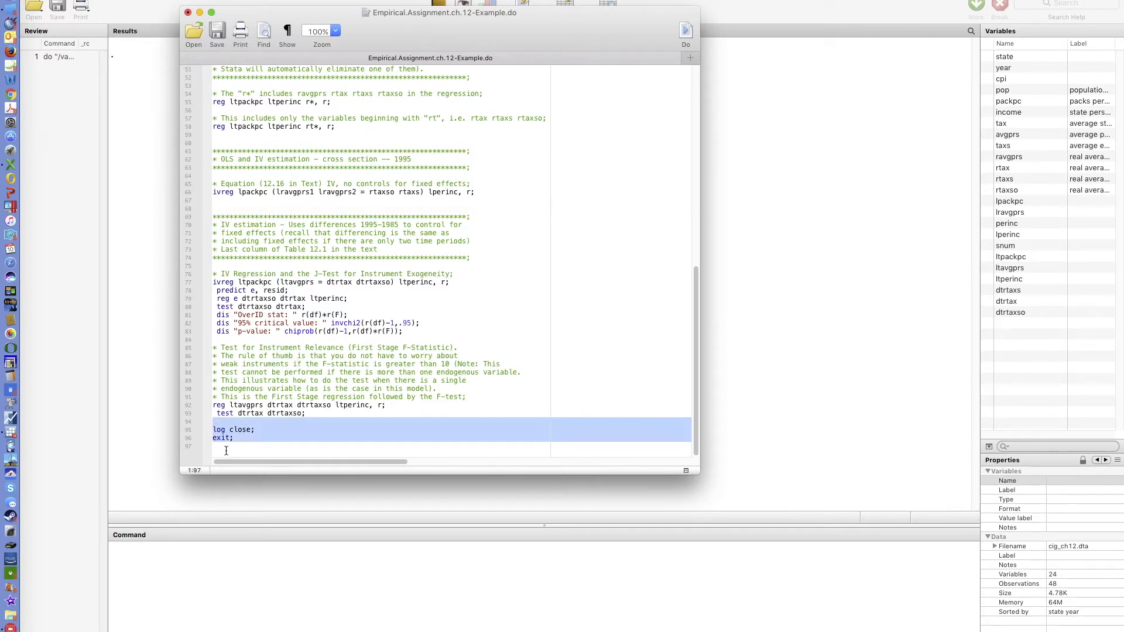
pyautogui.click(220, 206)
pyautogui.press('super+v')
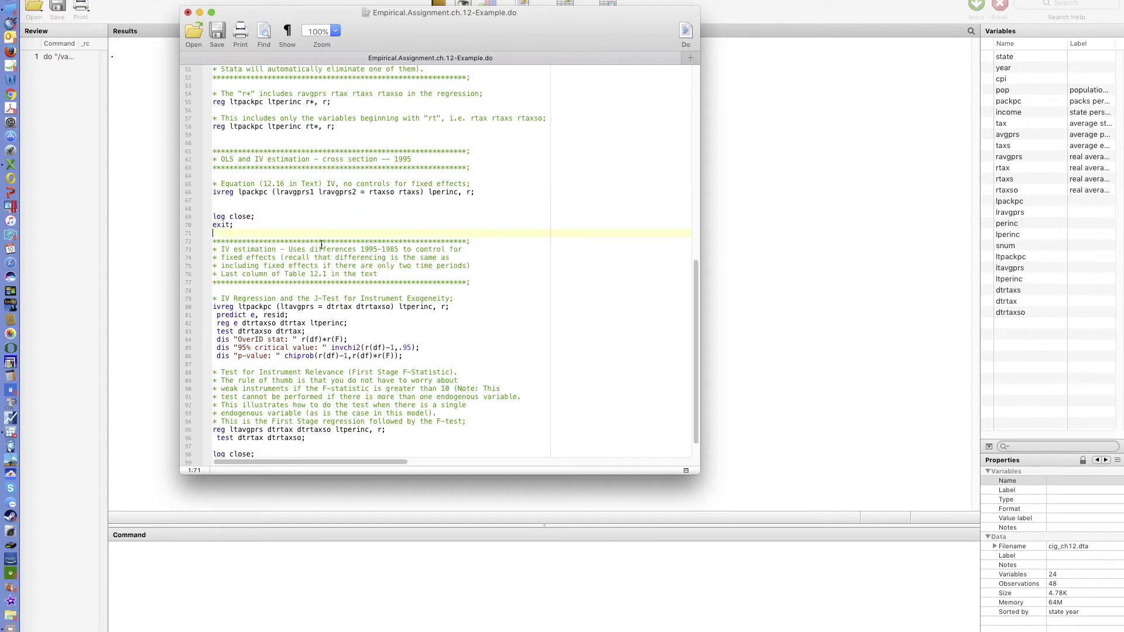
# - Run the edited do-file so it executes up to the new exit
pyautogui.click(688, 37)
pyautogui.click(816, 168)
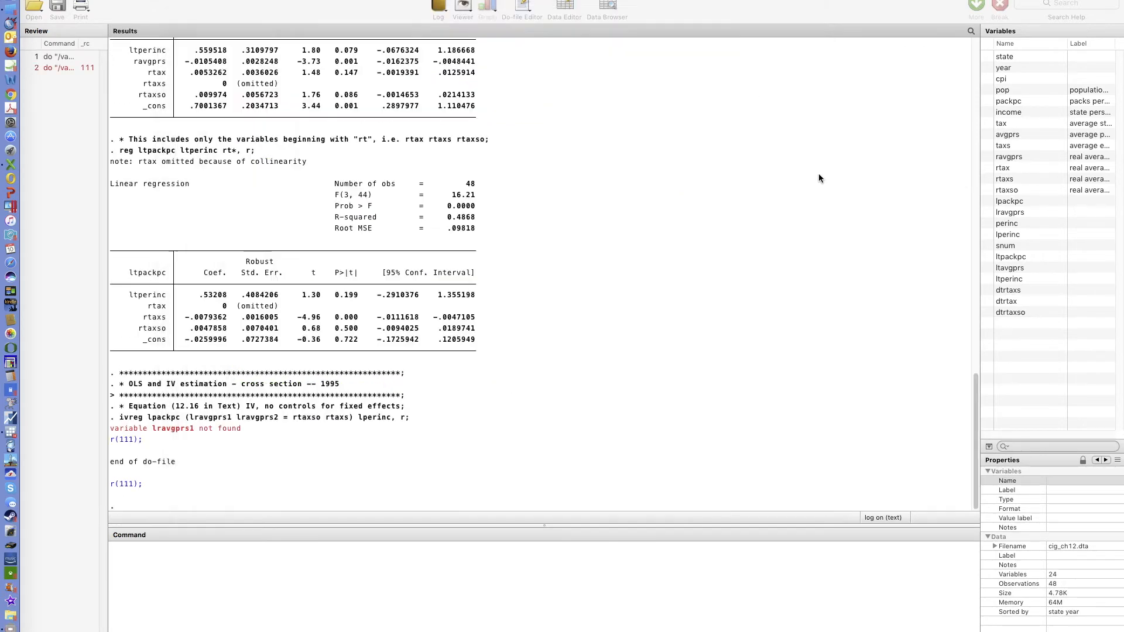
pyautogui.scroll(1, 506, 366)
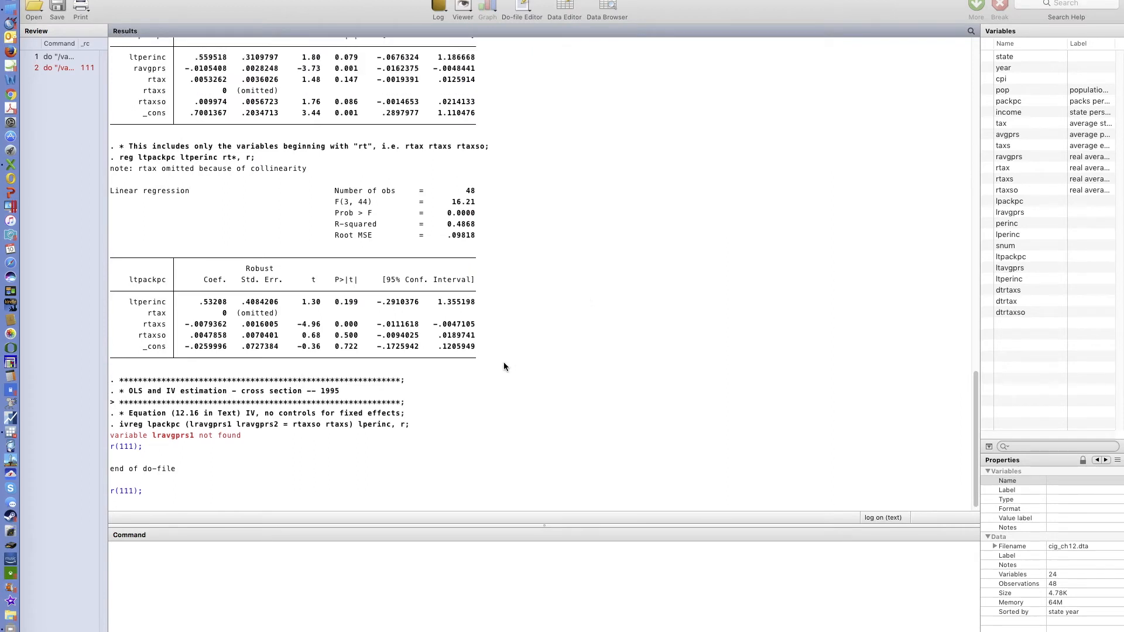
pyautogui.scroll(-1, 504, 362)
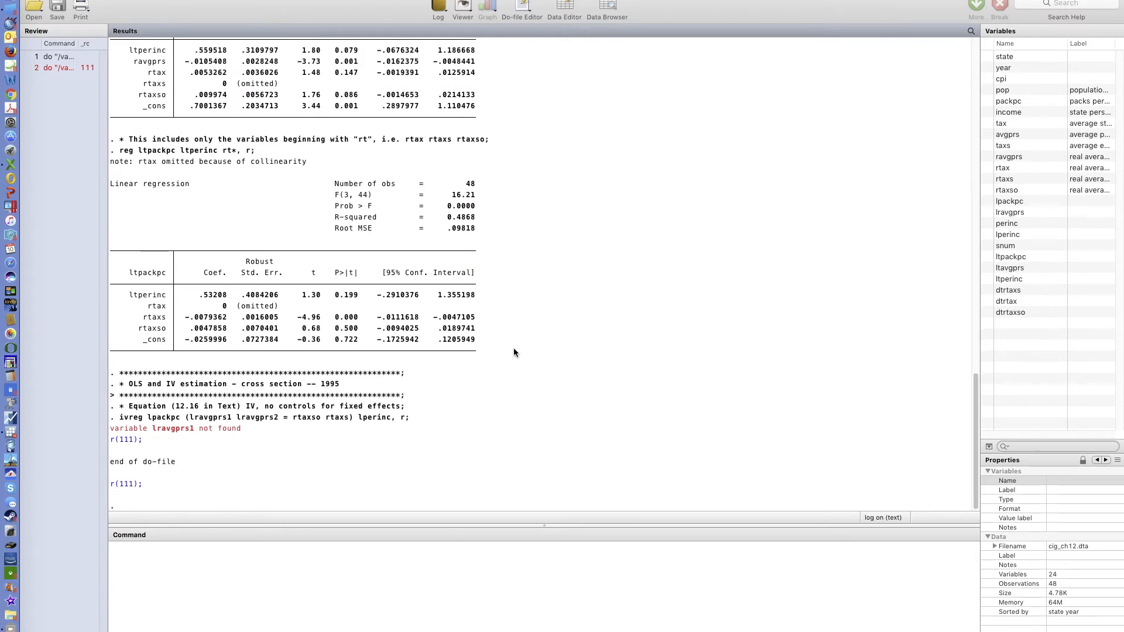
# - Highlight the variable name in the ivreg error line, then clear the Results window
pyautogui.moveTo(196, 428); pyautogui.dragTo(163, 429)
pyautogui.rightClick(484, 90)
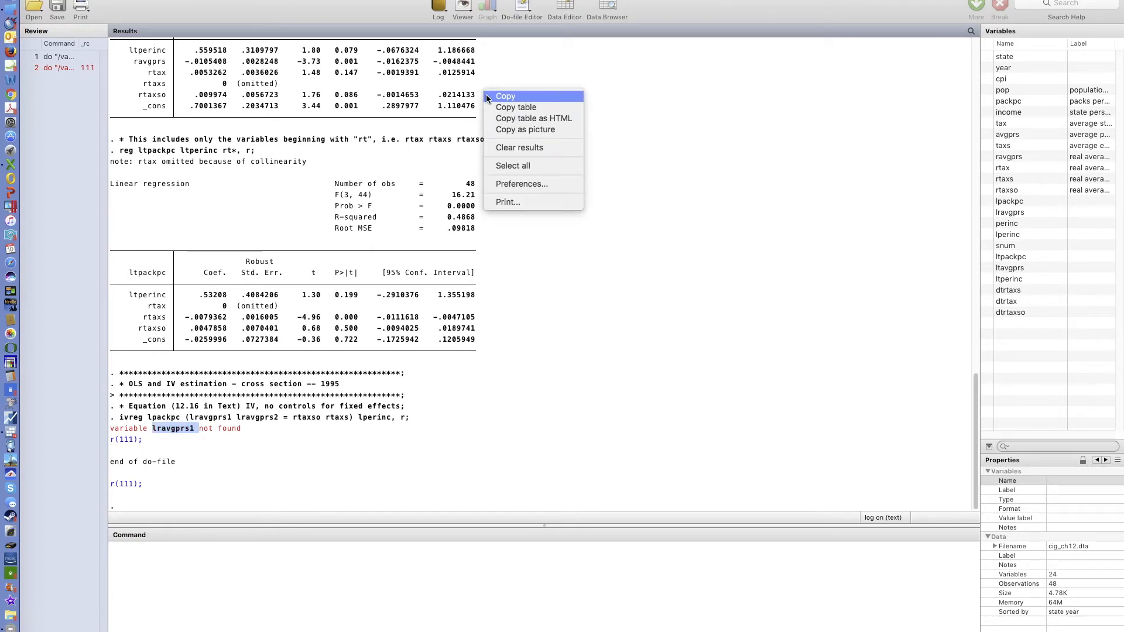
pyautogui.click(513, 148)
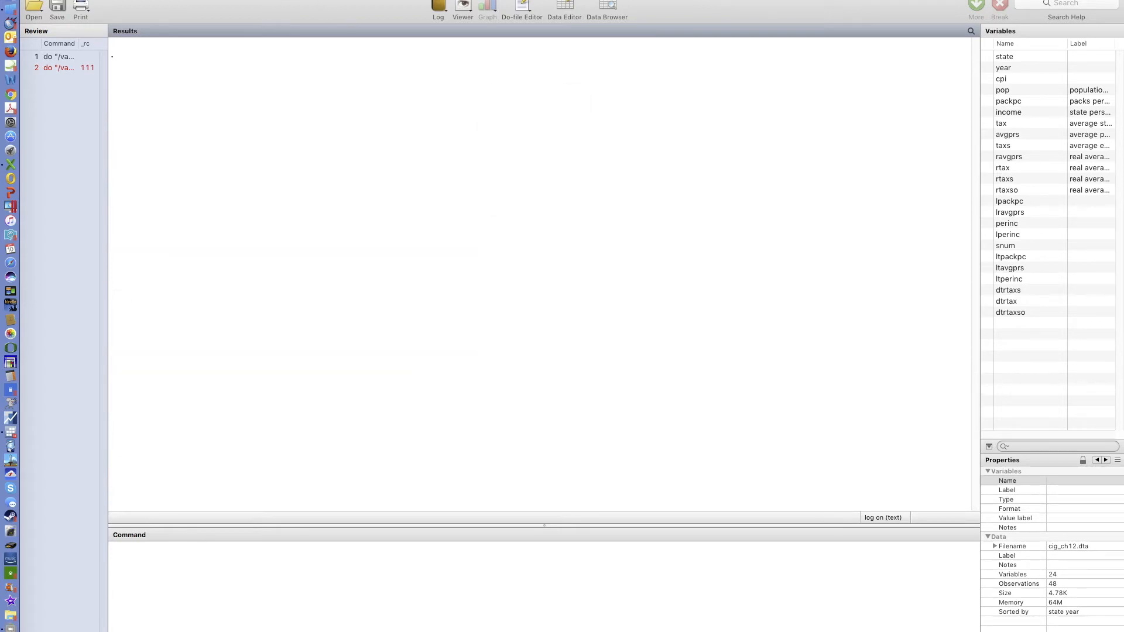
# - Revert the cross-section ivreg line to a single endogenous regressor lravgprs instrumented by rtaxso and rtaxs
pyautogui.click(325, 0)
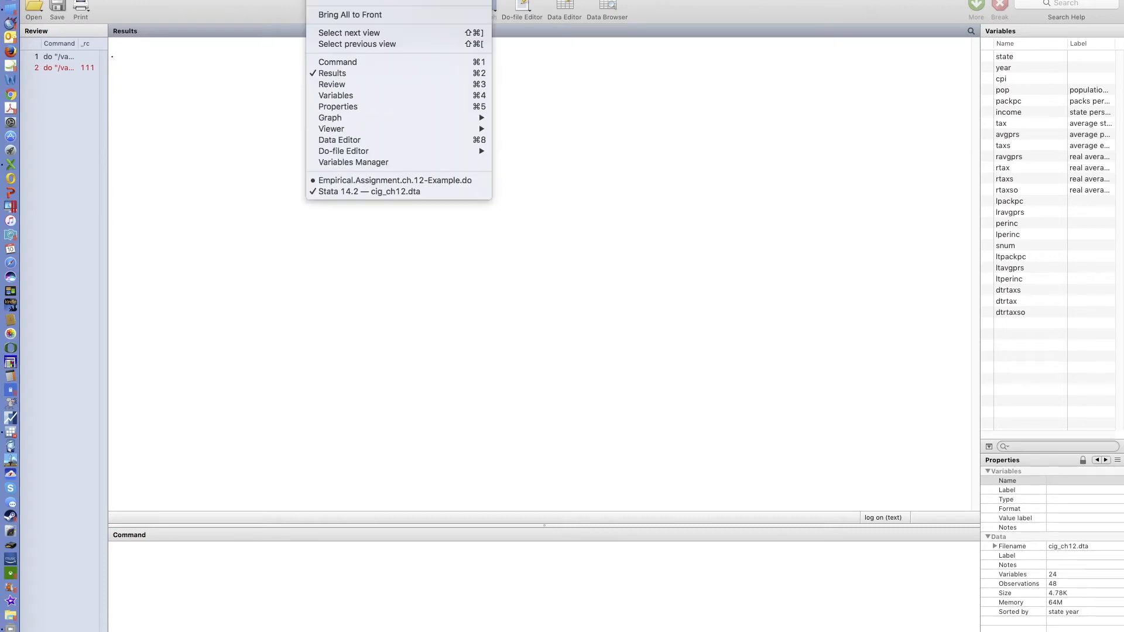
pyautogui.click(376, 179)
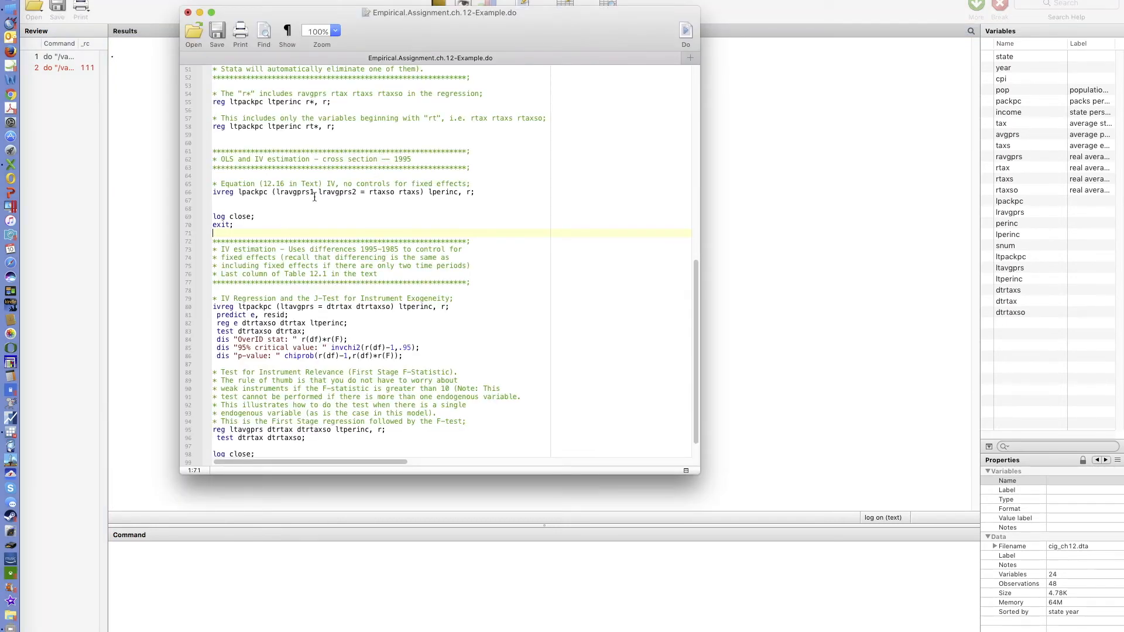
pyautogui.click(355, 192)
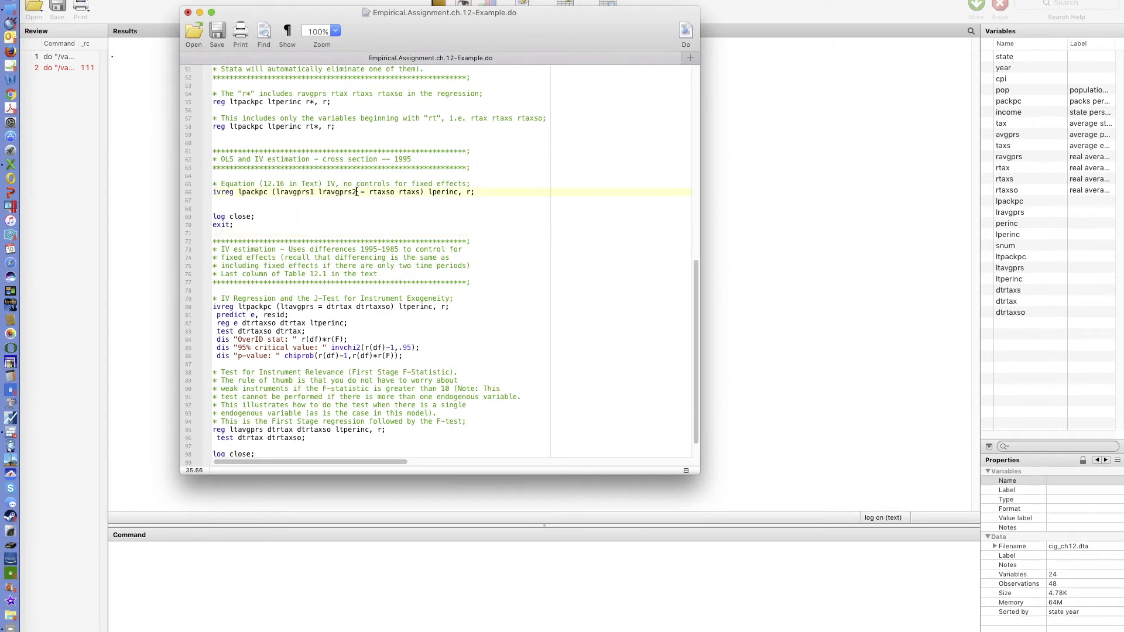
pyautogui.press('BackSpace')
pyautogui.press('BackSpace')
pyautogui.press('BackSpace')
pyautogui.press('BackSpace')
pyautogui.press('BackSpace')
pyautogui.press('BackSpace')
pyautogui.press('BackSpace')
pyautogui.press('BackSpace')
pyautogui.press('BackSpace')
pyautogui.press('BackSpace')
pyautogui.press('BackSpace')
# - Run the do-file, review the cross-section IV regression output, and clear the Results window
pyautogui.click(684, 34)
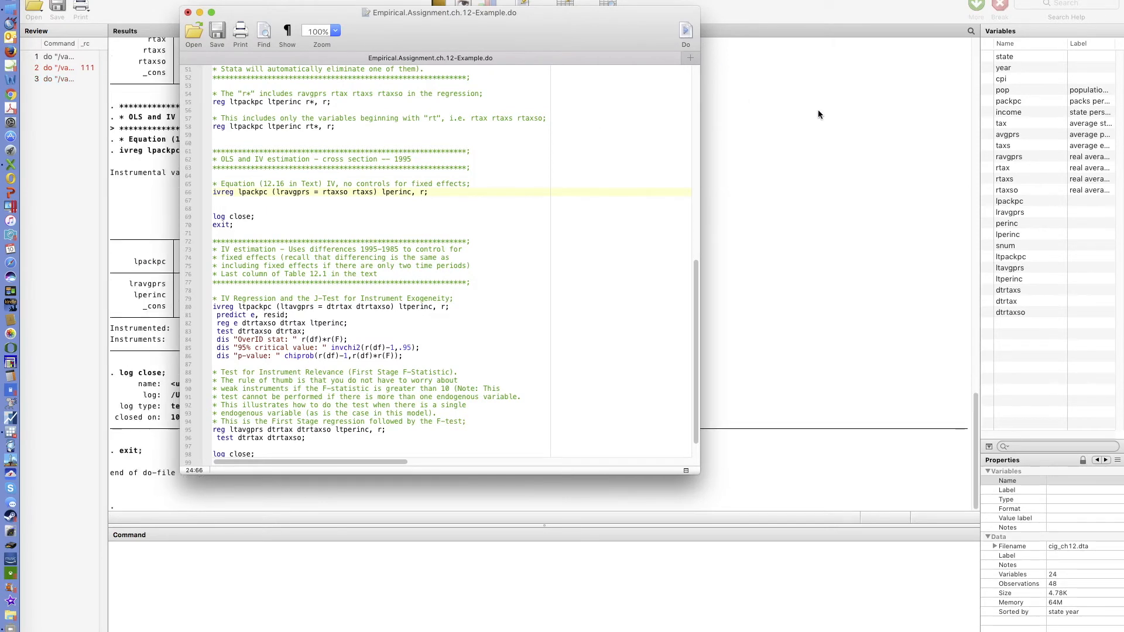
pyautogui.click(818, 110)
pyautogui.scroll(5, 574, 334)
pyautogui.scroll(5, 574, 338)
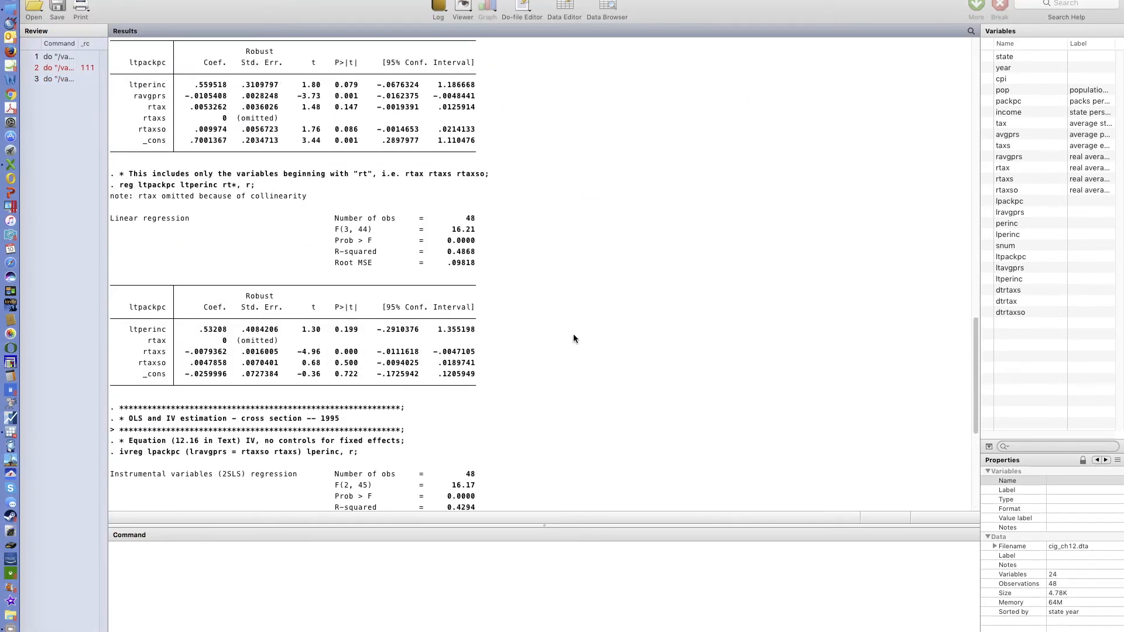
pyautogui.scroll(-10, 575, 338)
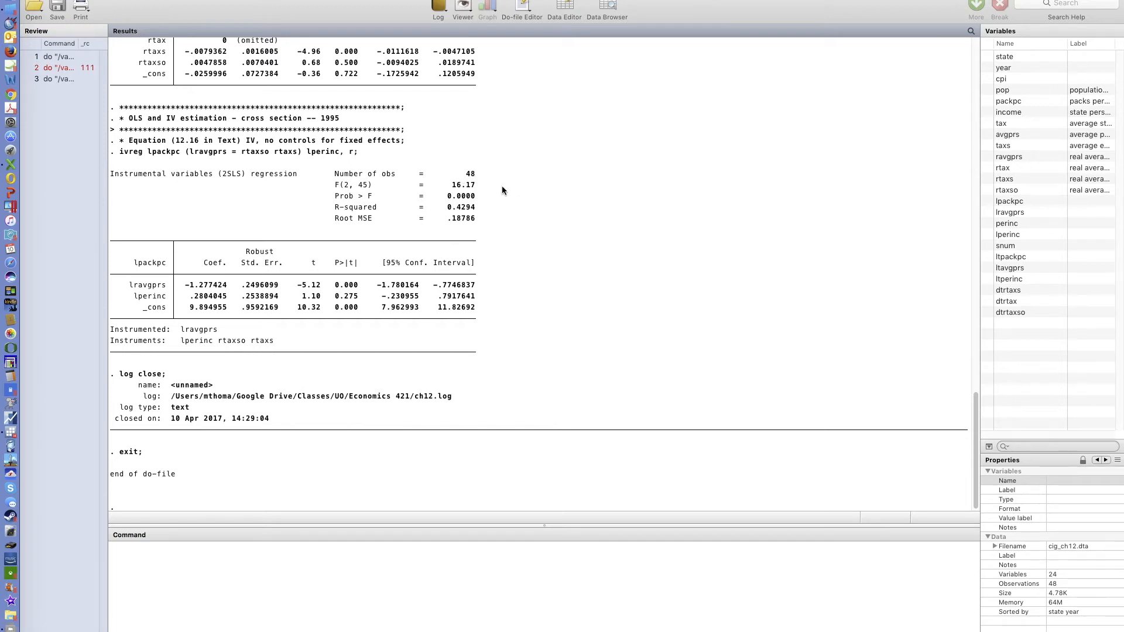
pyautogui.scroll(-1, 402, 216)
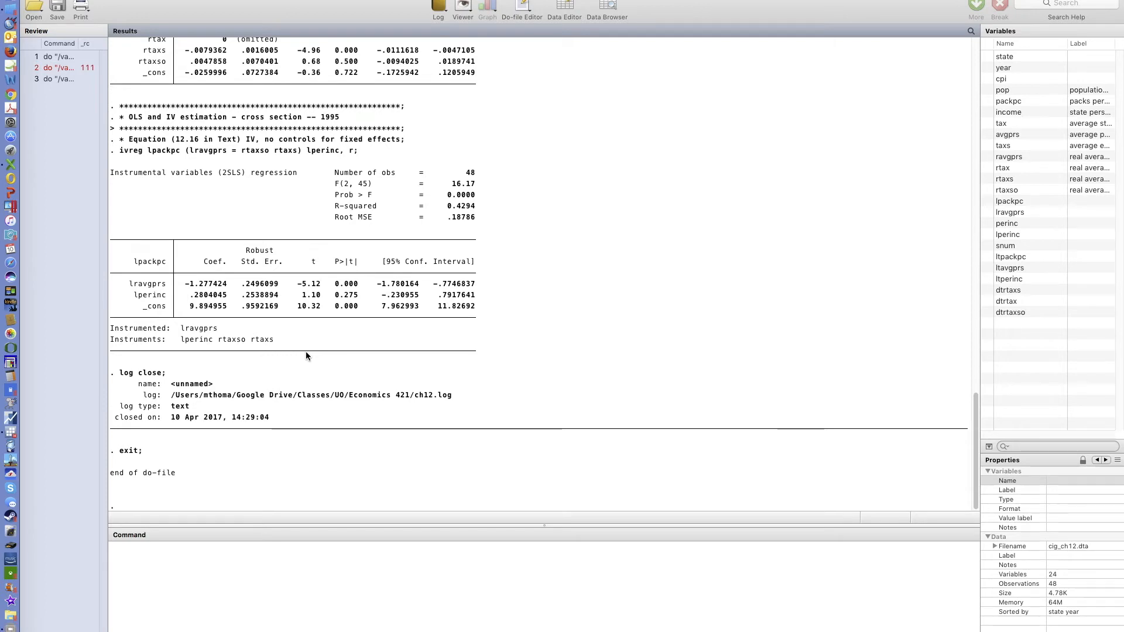
pyautogui.scroll(3, 307, 351)
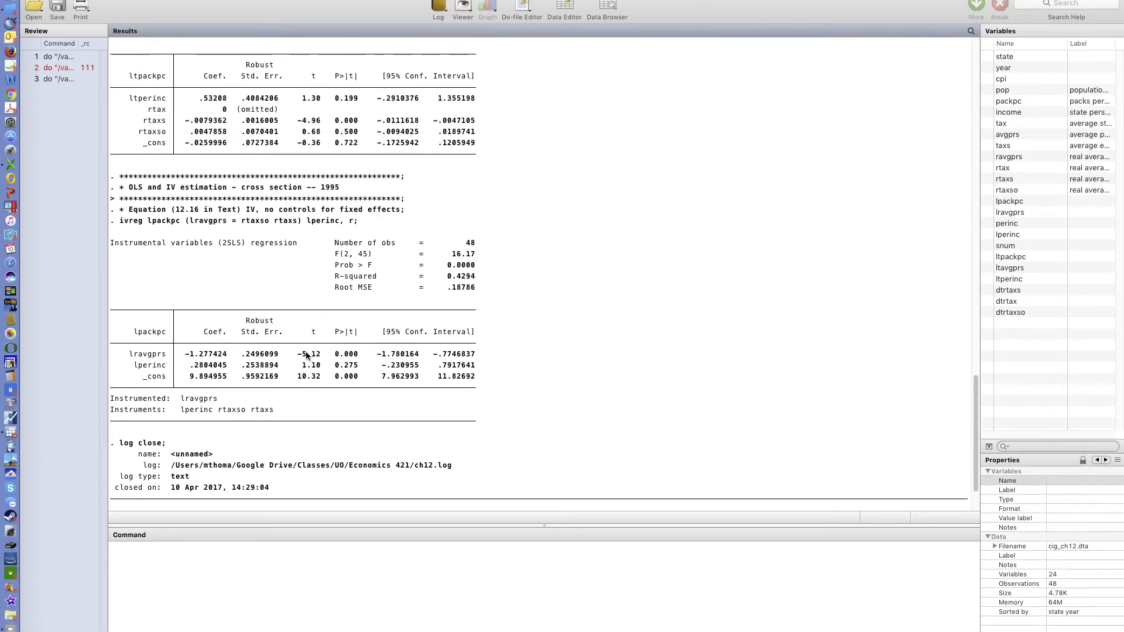
pyautogui.scroll(1, 307, 355)
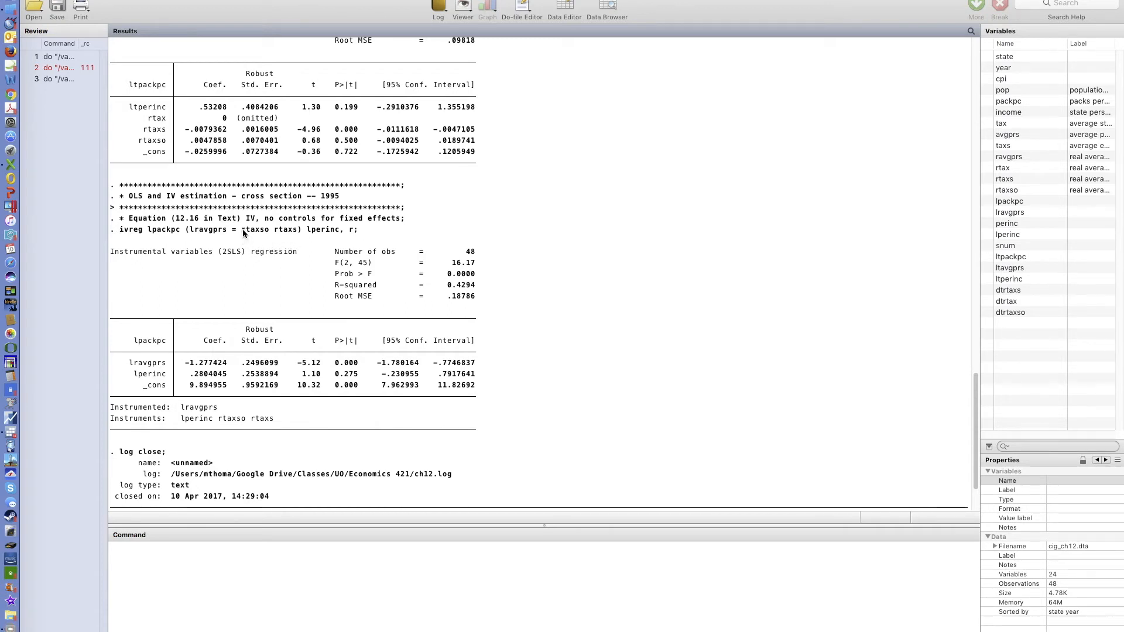
pyautogui.scroll(-4, 300, 252)
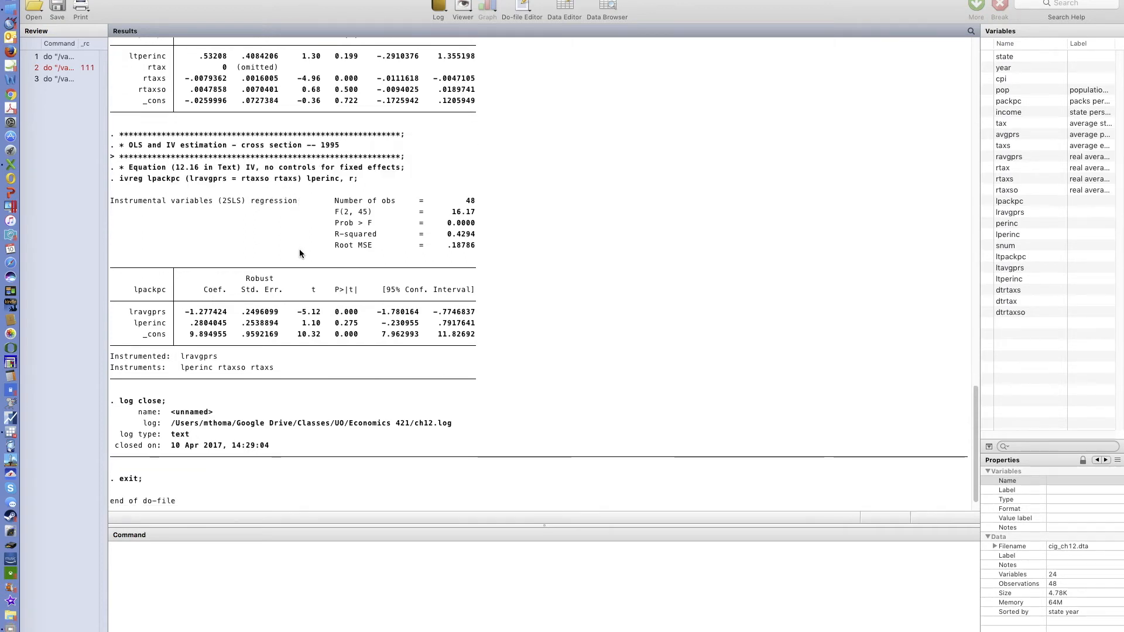
pyautogui.scroll(10, 300, 252)
pyautogui.scroll(4, 300, 252)
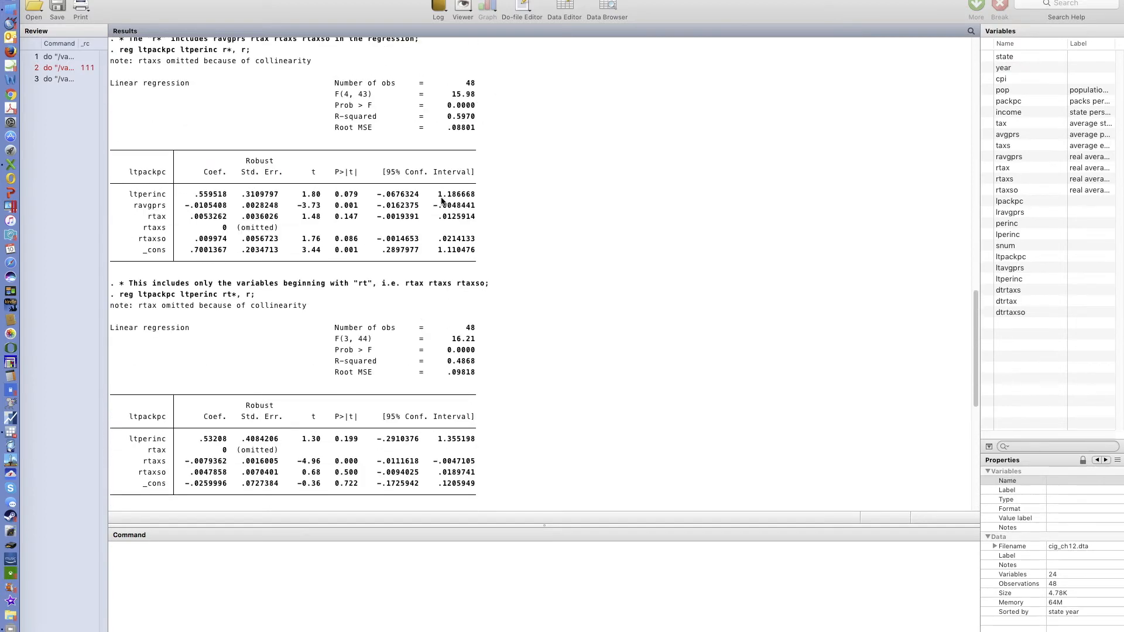
pyautogui.rightClick(563, 96)
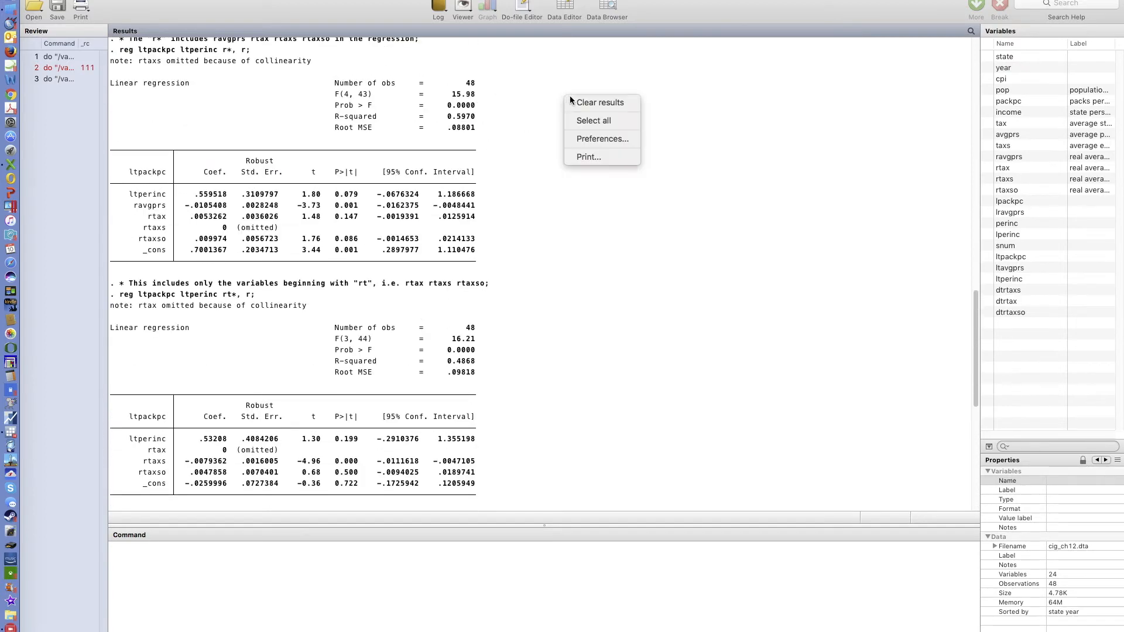
pyautogui.click(602, 104)
# - Examine the differenced ivreg command and the J-test lines that follow it in the do-file
pyautogui.click(323, 0)
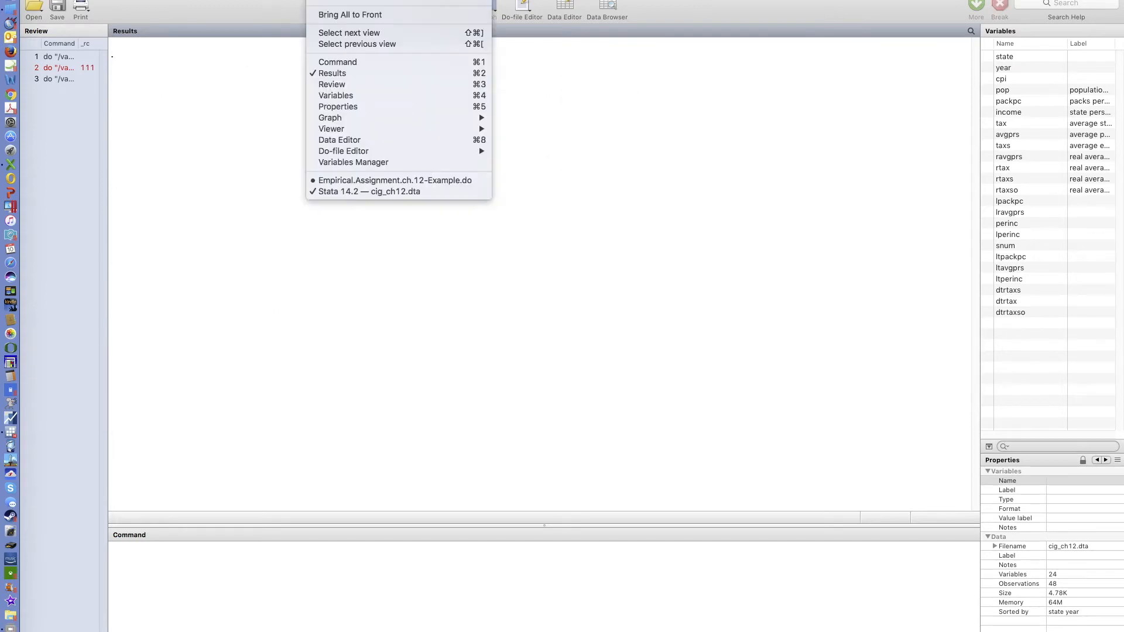
pyautogui.click(383, 180)
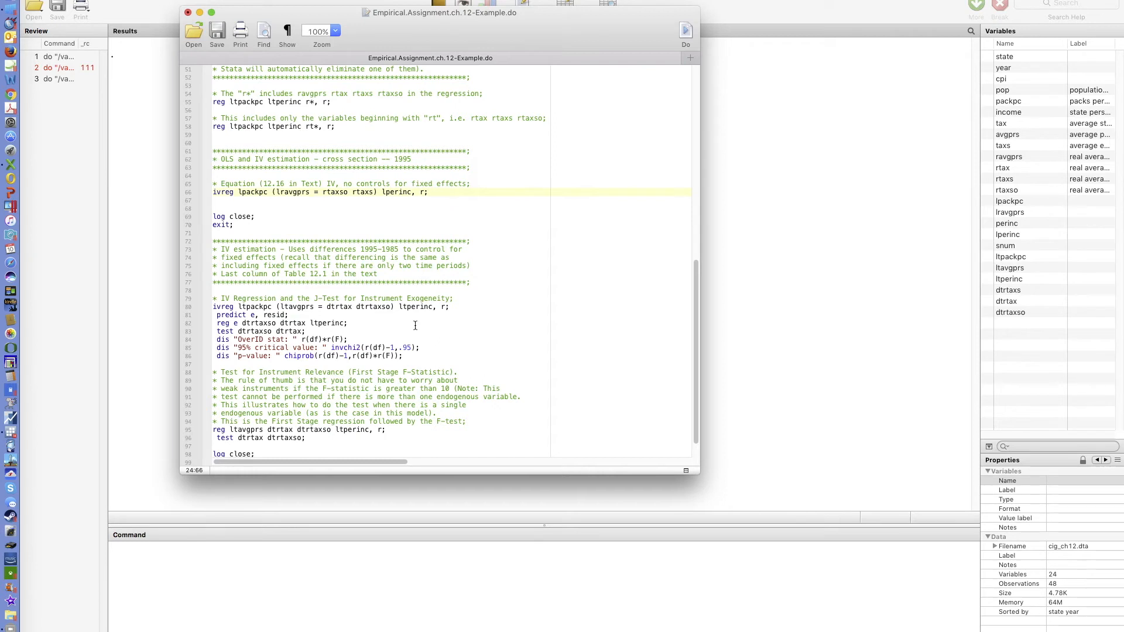
pyautogui.click(247, 192)
pyautogui.click(296, 265)
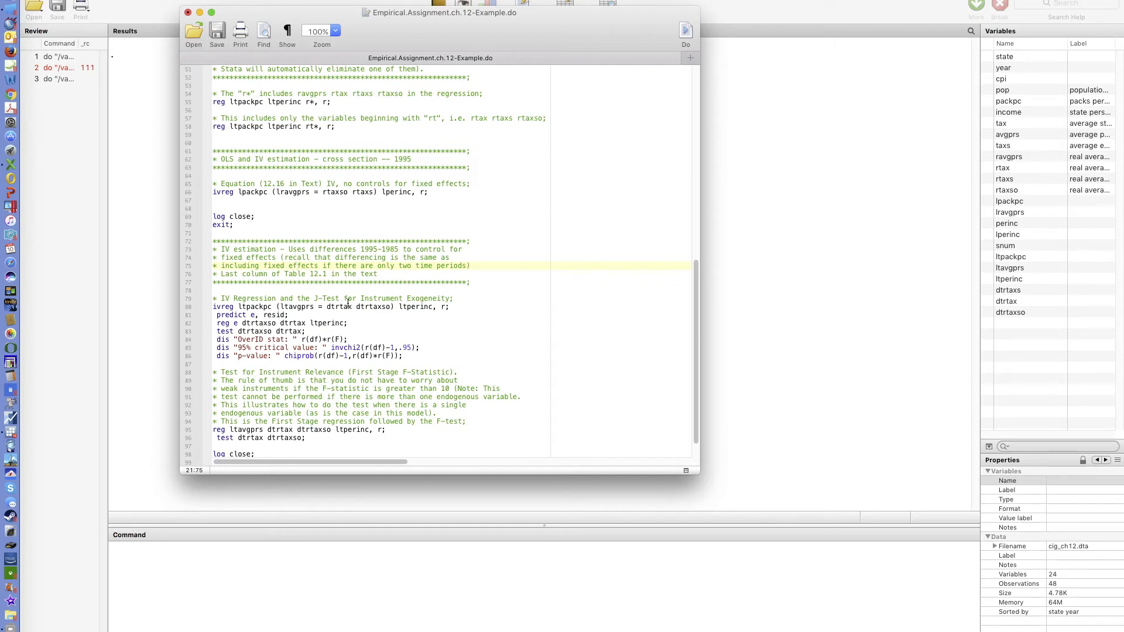
pyautogui.moveTo(461, 306); pyautogui.dragTo(212, 309)
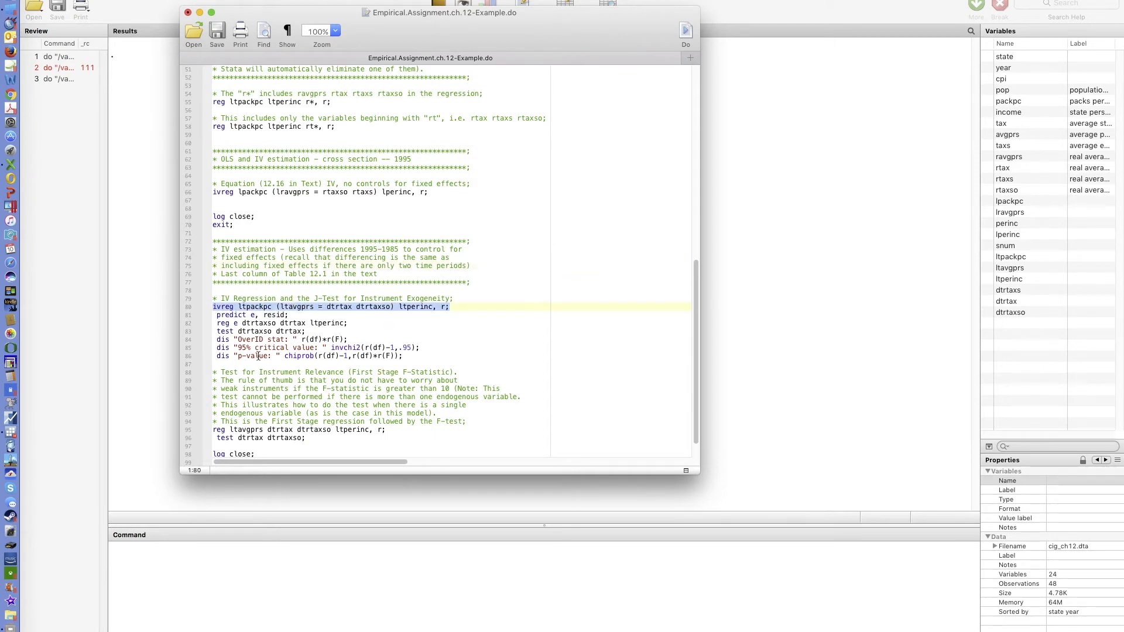
pyautogui.click(383, 326)
pyautogui.scroll(-1, 396, 326)
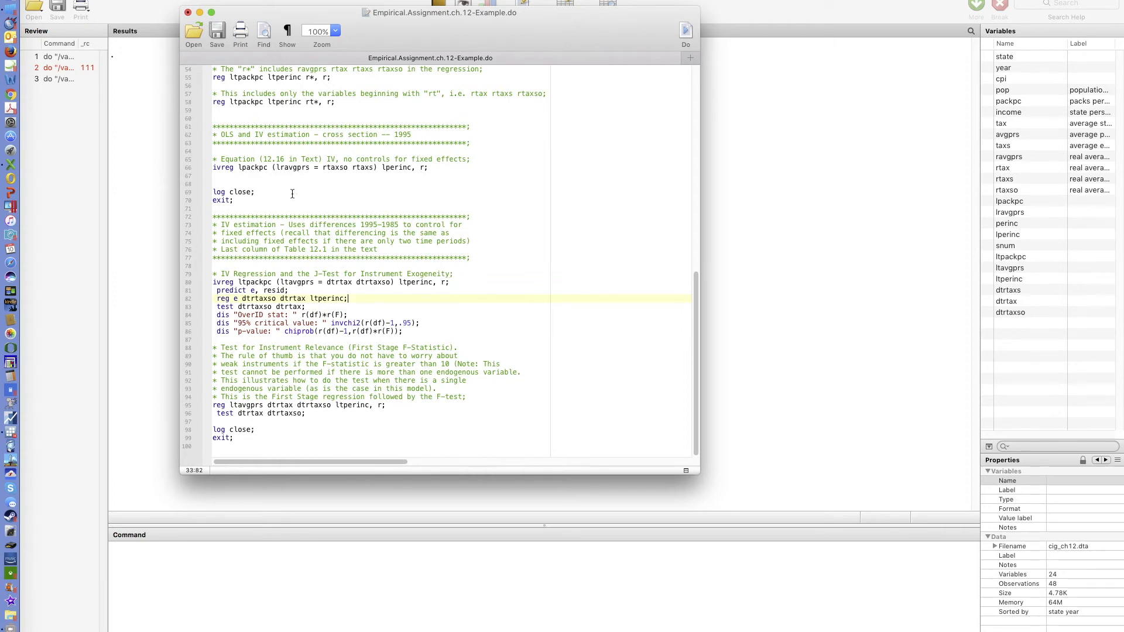
pyautogui.click(276, 168)
pyautogui.click(311, 283)
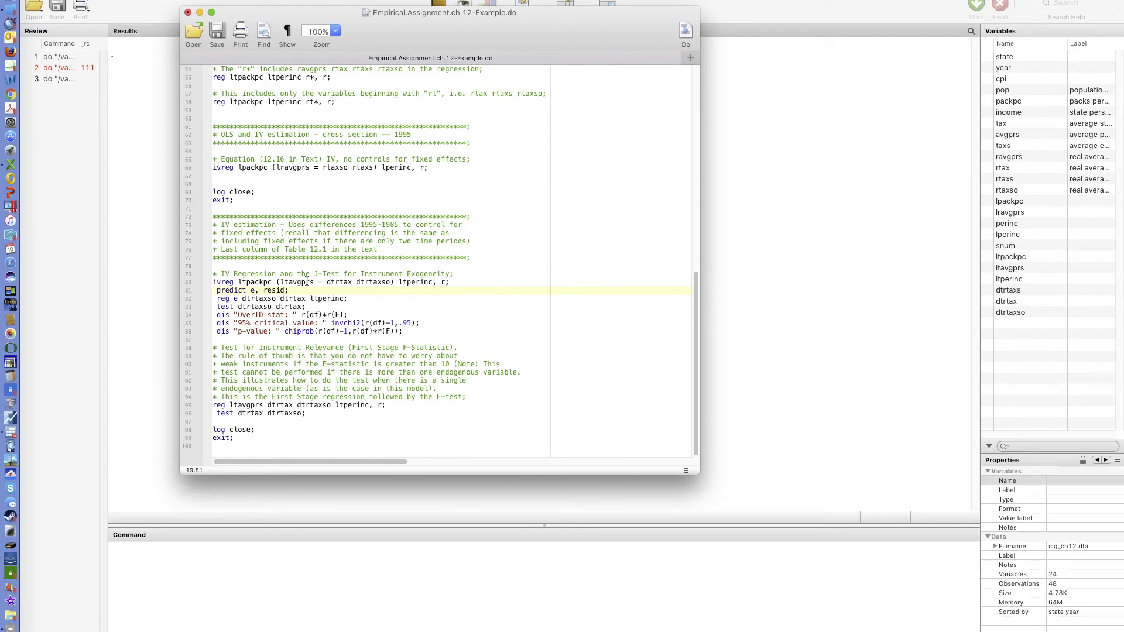
pyautogui.click(253, 291)
pyautogui.moveTo(263, 291); pyautogui.dragTo(282, 293)
pyautogui.click(276, 291)
pyautogui.moveTo(242, 301); pyautogui.dragTo(305, 301)
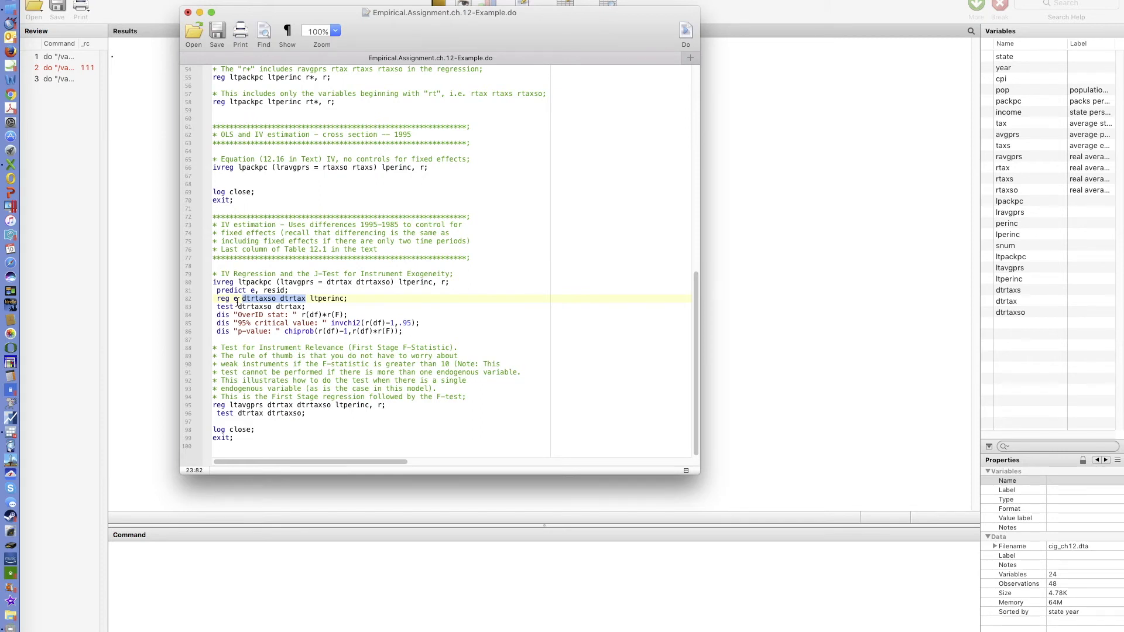
pyautogui.click(255, 309)
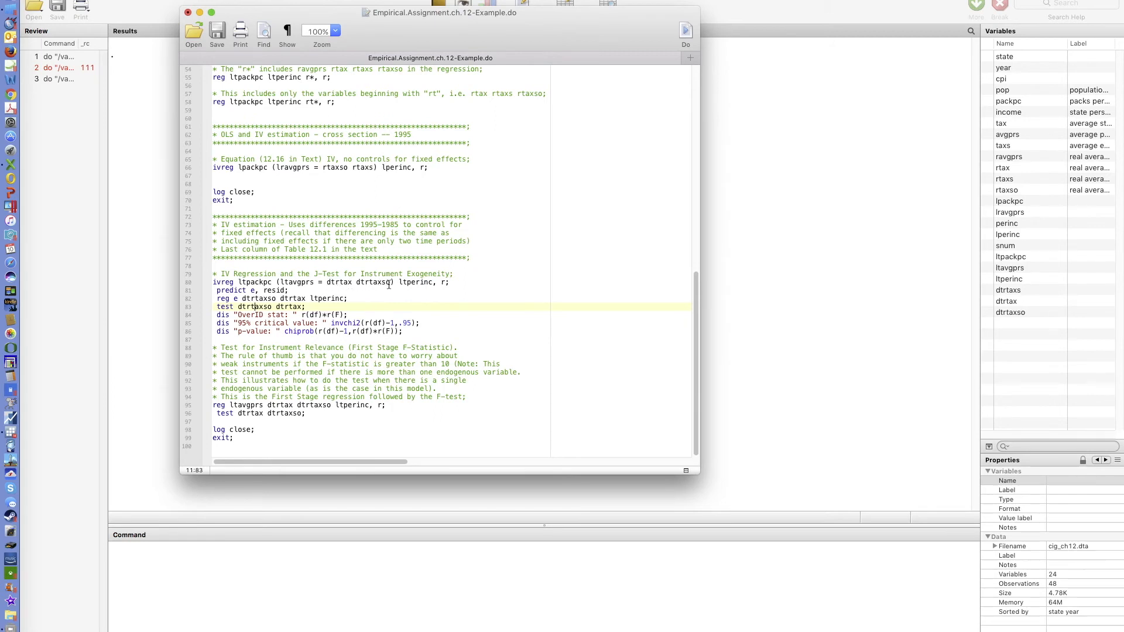
pyautogui.moveTo(326, 283); pyautogui.dragTo(390, 284)
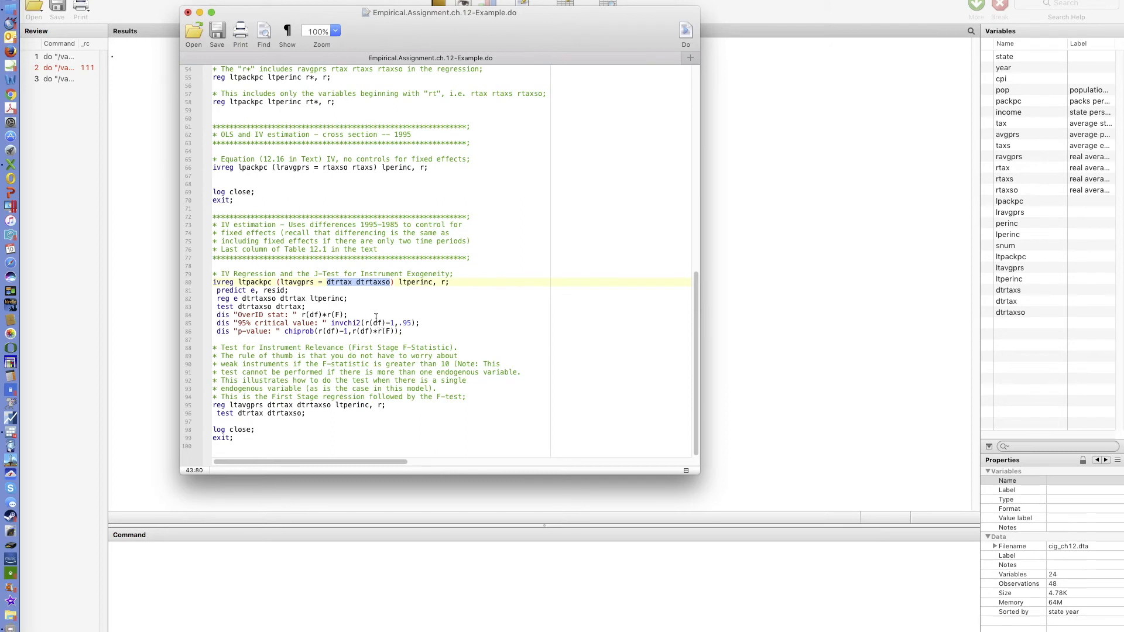
pyautogui.click(391, 305)
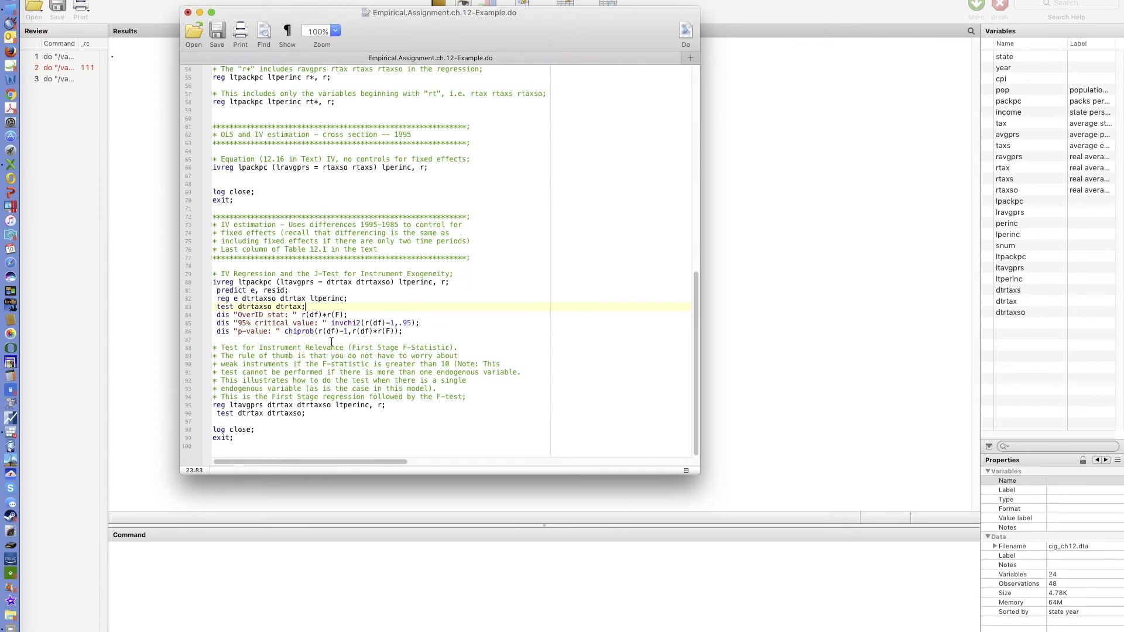
pyautogui.moveTo(320, 332); pyautogui.dragTo(346, 332)
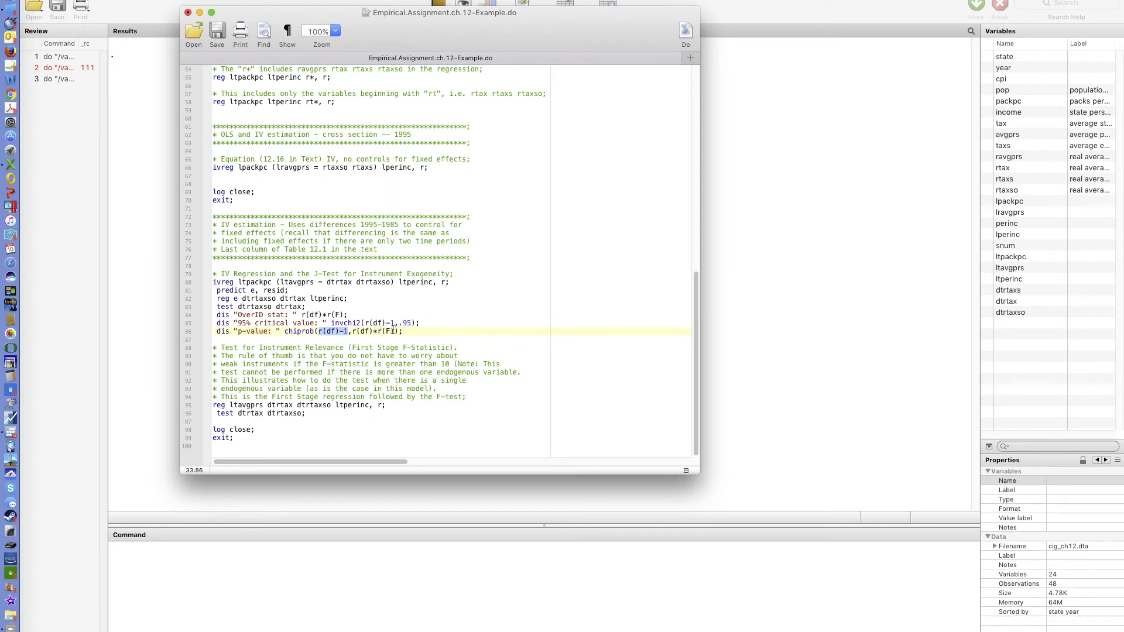
pyautogui.click(375, 315)
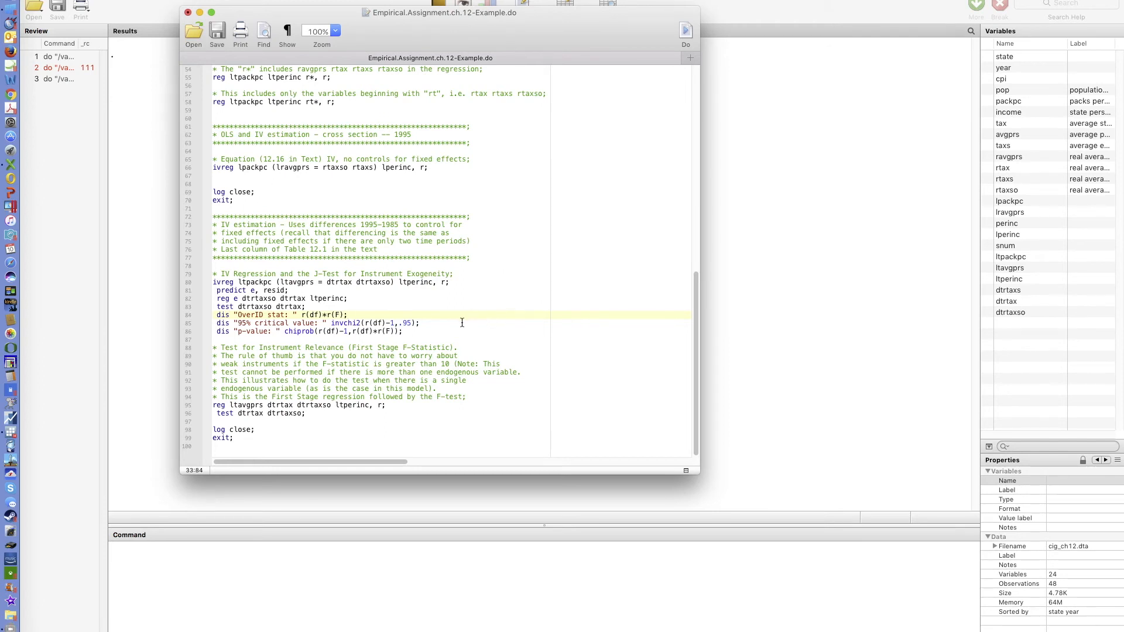
pyautogui.moveTo(364, 324); pyautogui.dragTo(395, 323)
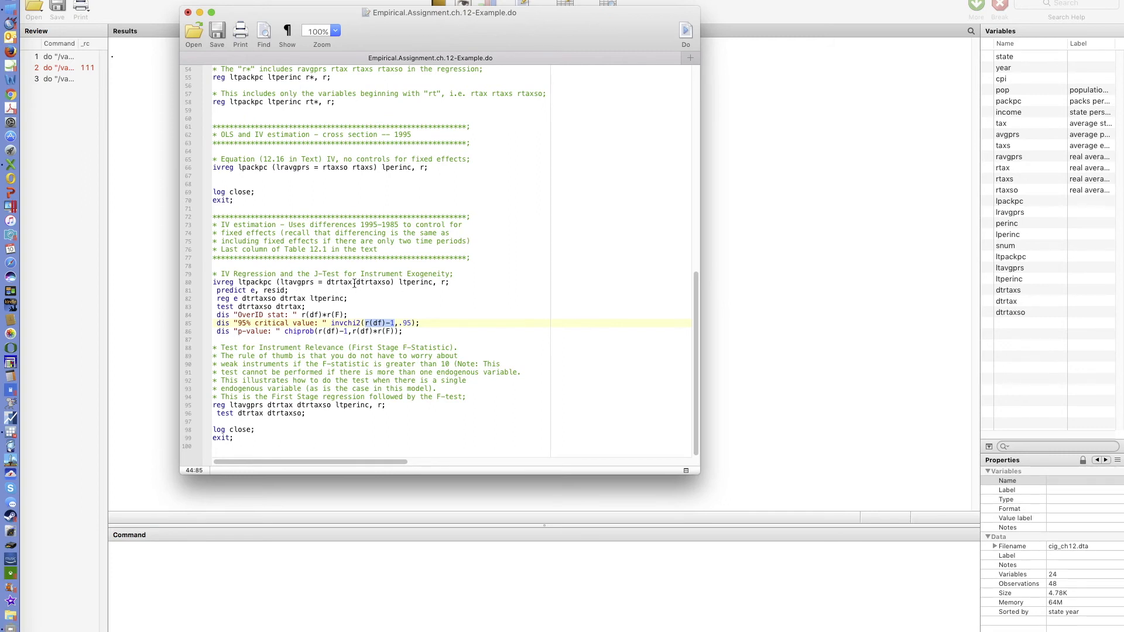
pyautogui.click(417, 307)
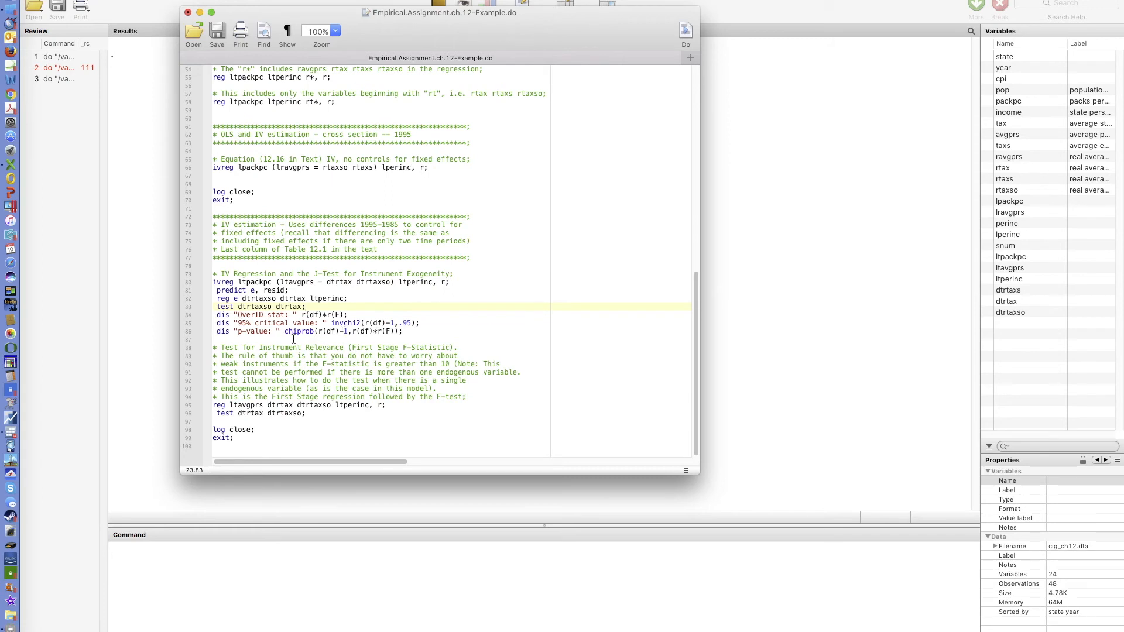
# - Move the log close; and exit; lines from after the cross-section ivreg to after the J-test dis commands
pyautogui.moveTo(215, 184); pyautogui.dragTo(234, 203)
pyautogui.press('super+c')
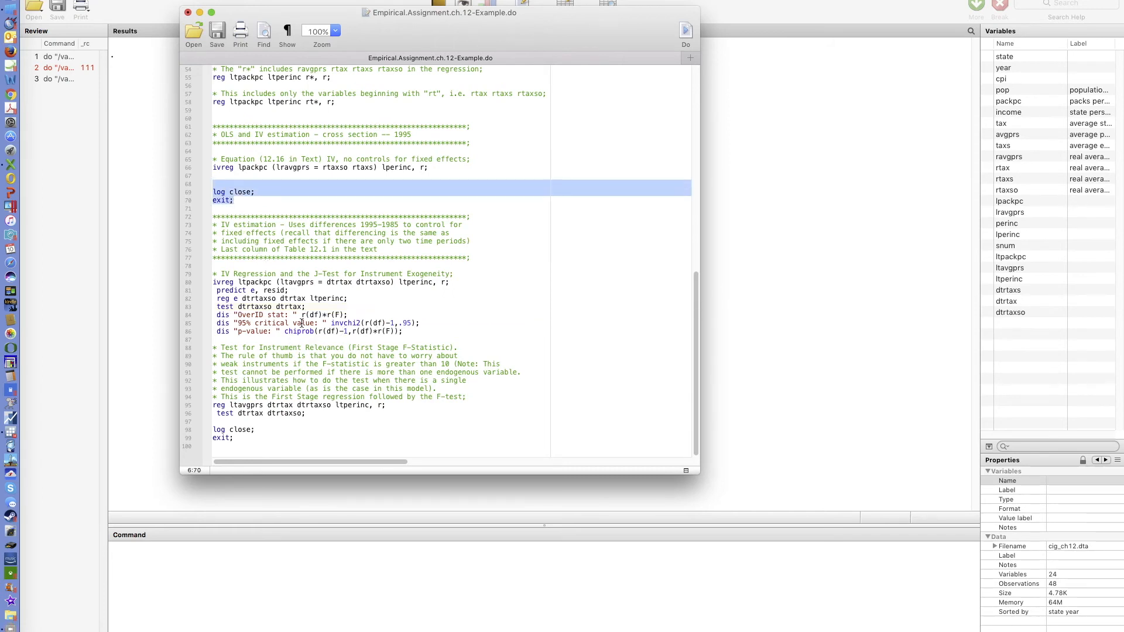
pyautogui.press('BackSpace')
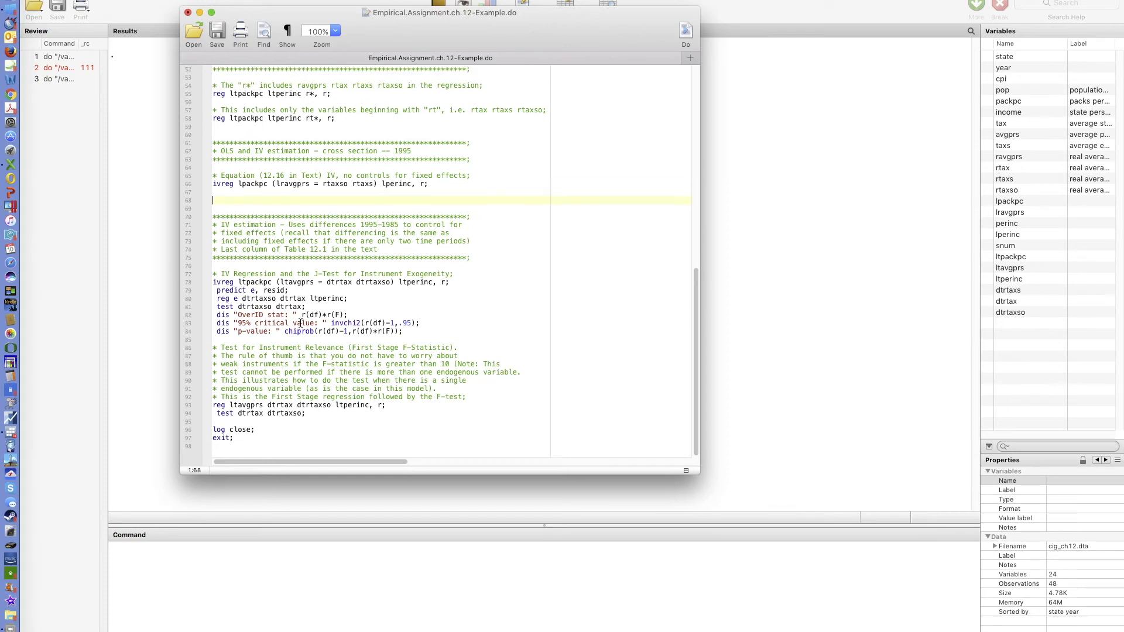
pyautogui.press('BackSpace')
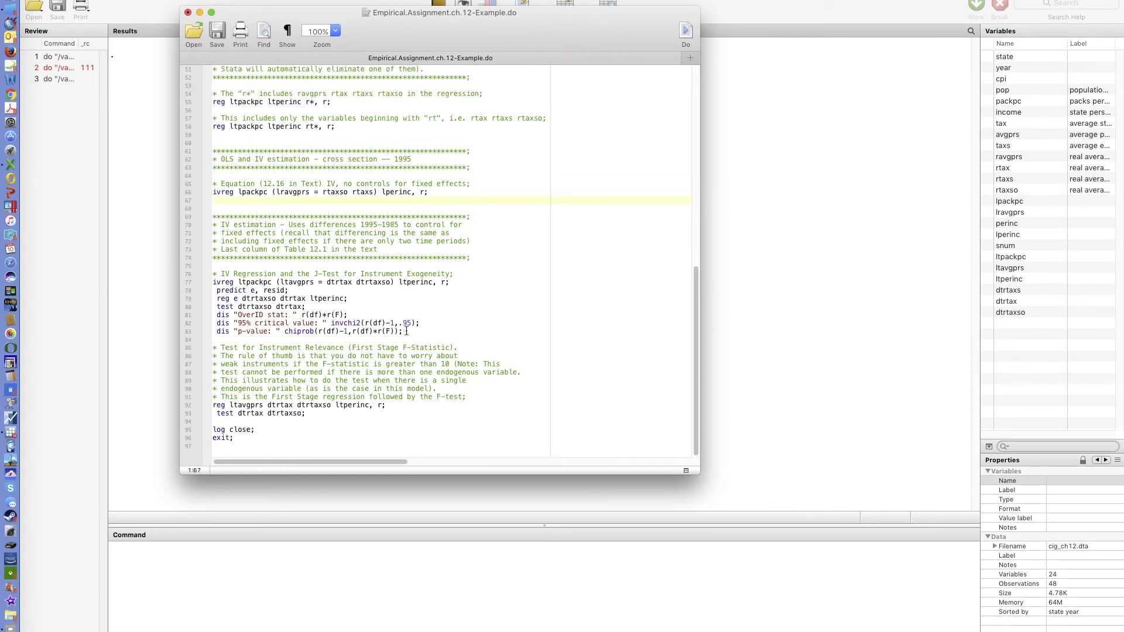
pyautogui.press('super+v')
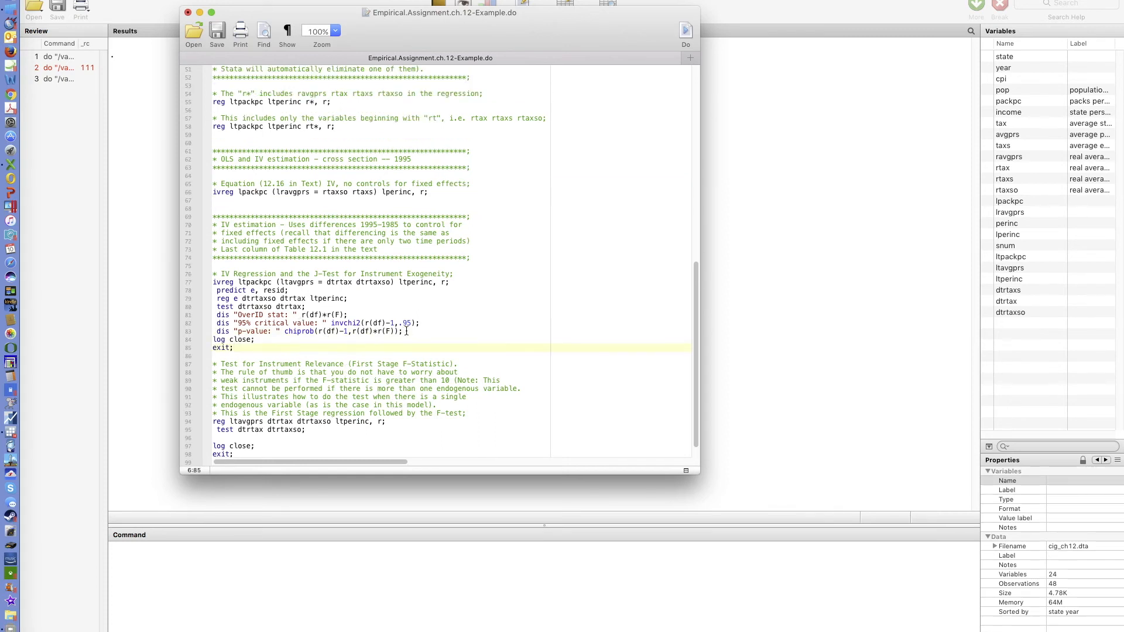
pyautogui.press('Return')
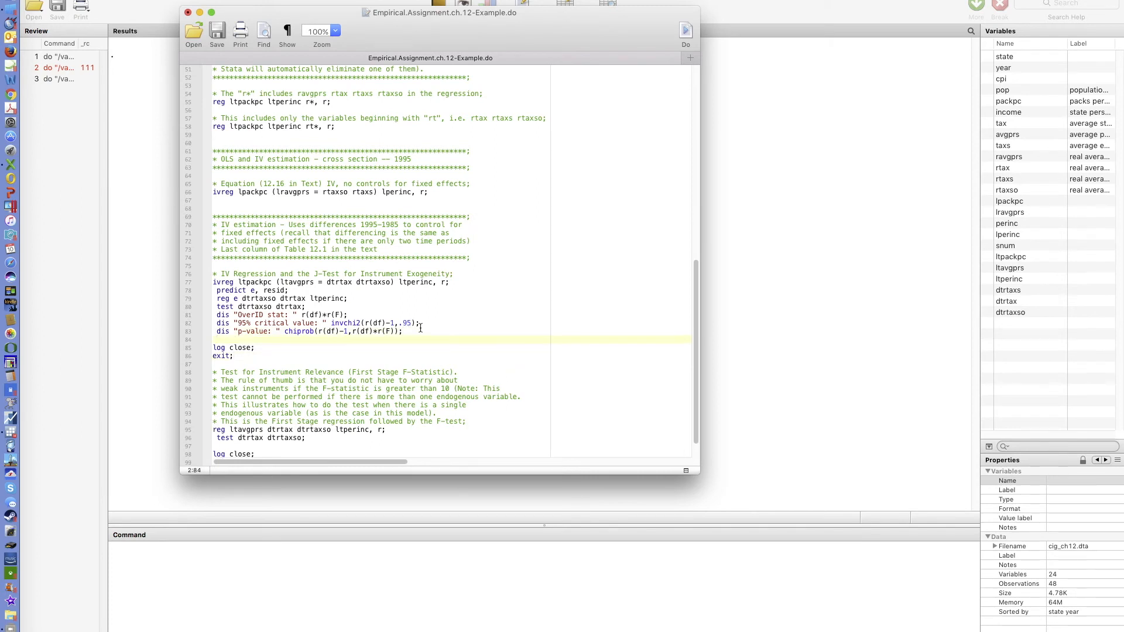
# - Run the do-file and review the differenced IV regression, residual regression and J-test output
pyautogui.click(685, 36)
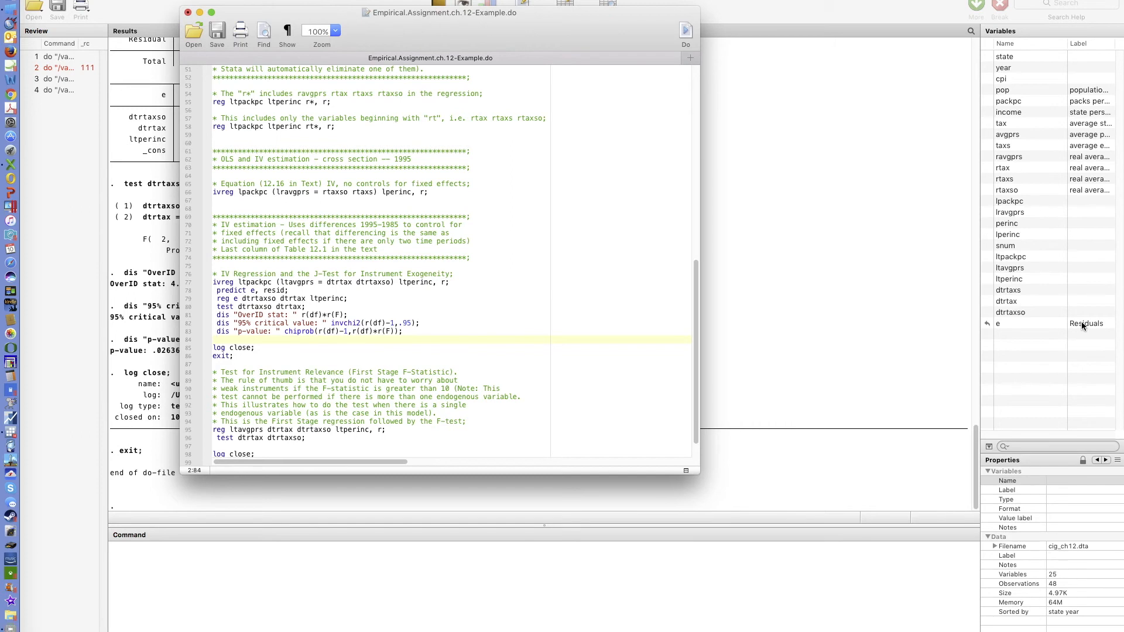
pyautogui.click(813, 259)
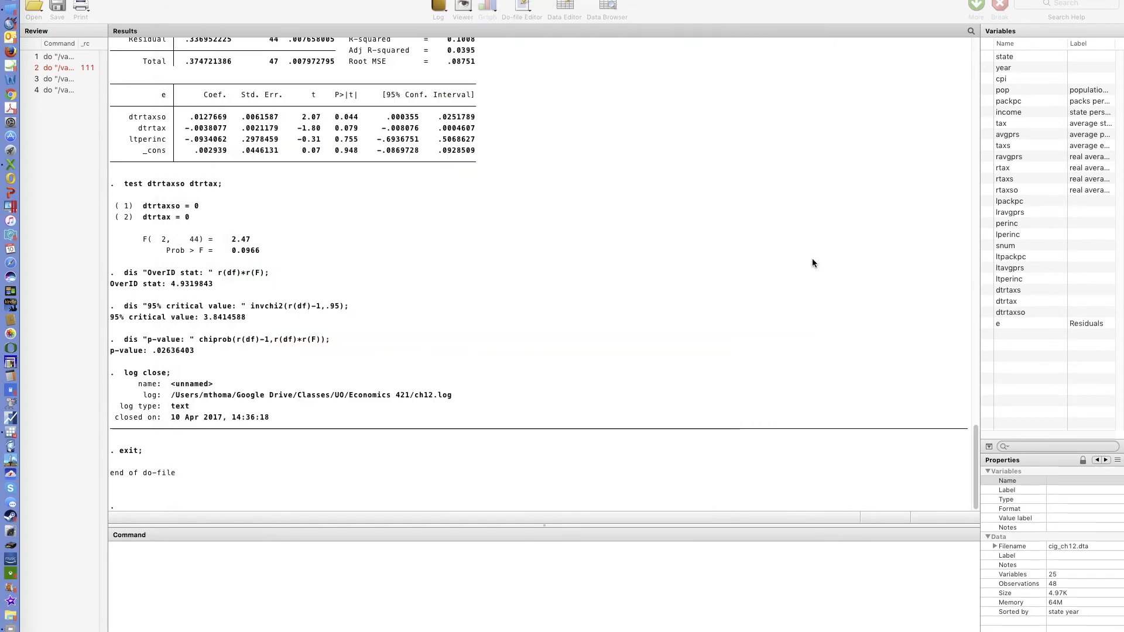
pyautogui.scroll(8, 659, 317)
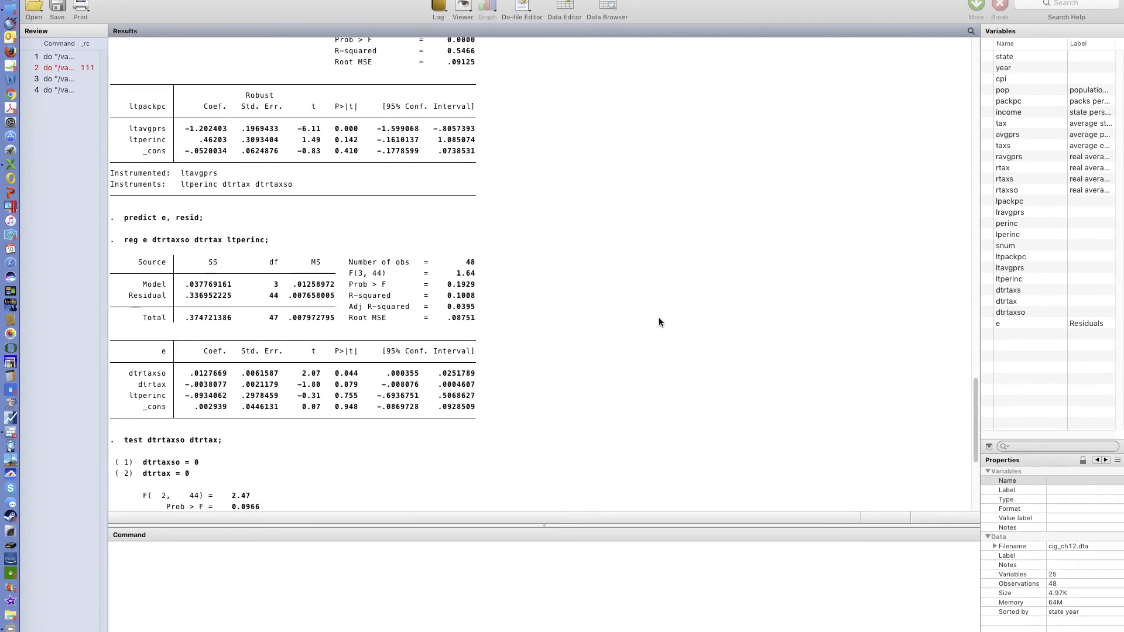
pyautogui.scroll(4, 659, 318)
pyautogui.scroll(5, 659, 322)
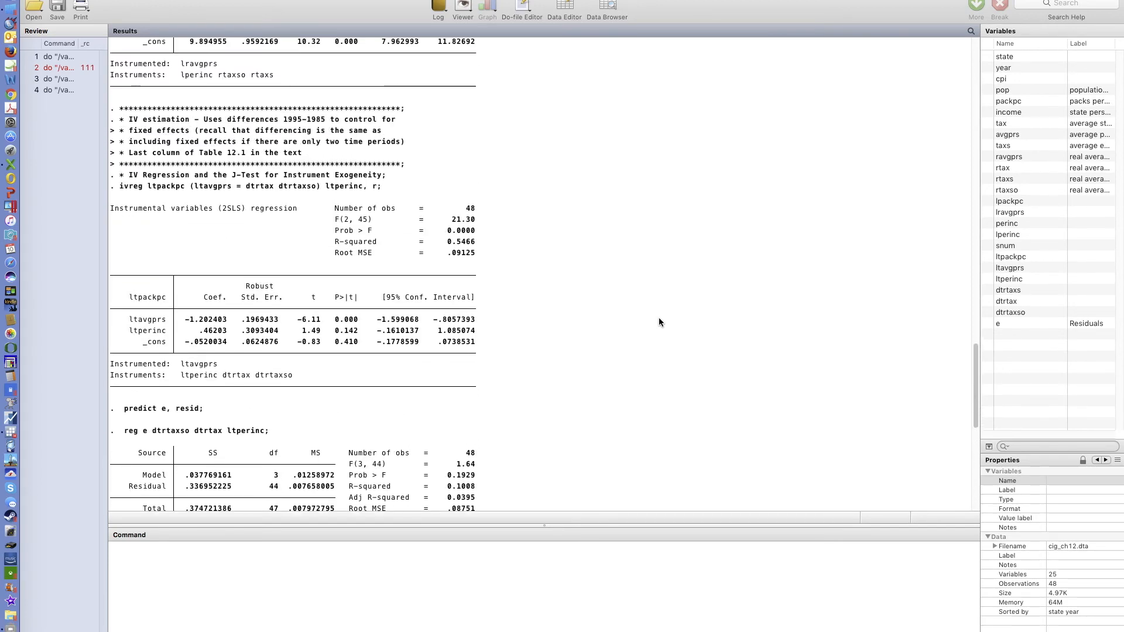
pyautogui.scroll(7, 659, 321)
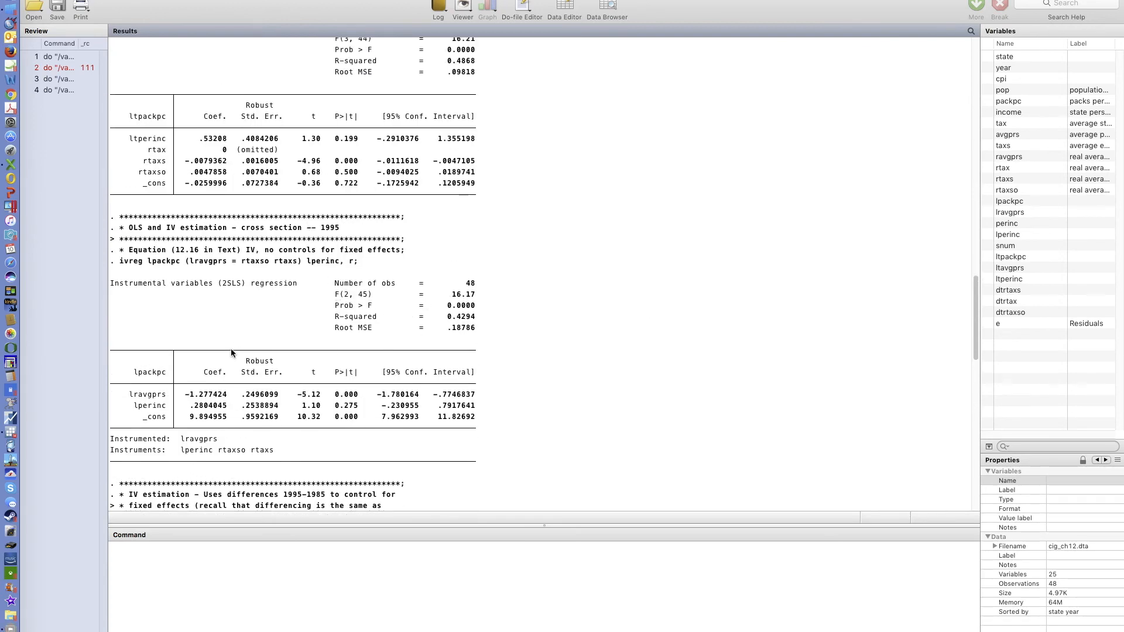
pyautogui.scroll(-6, 287, 349)
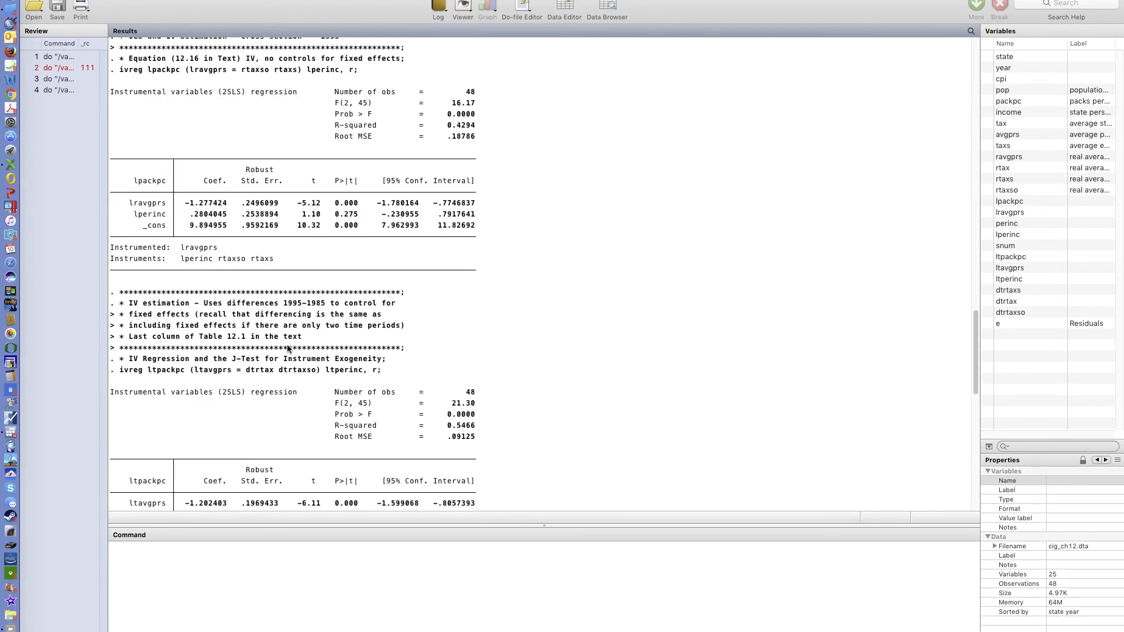
pyautogui.scroll(-3, 287, 348)
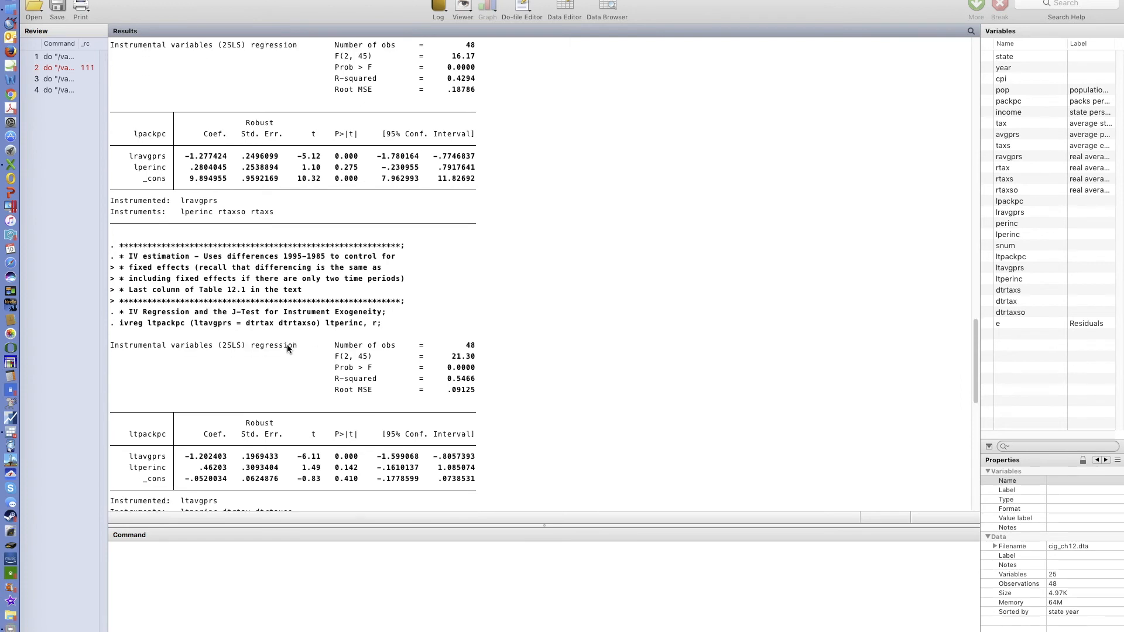
pyautogui.scroll(-2, 287, 350)
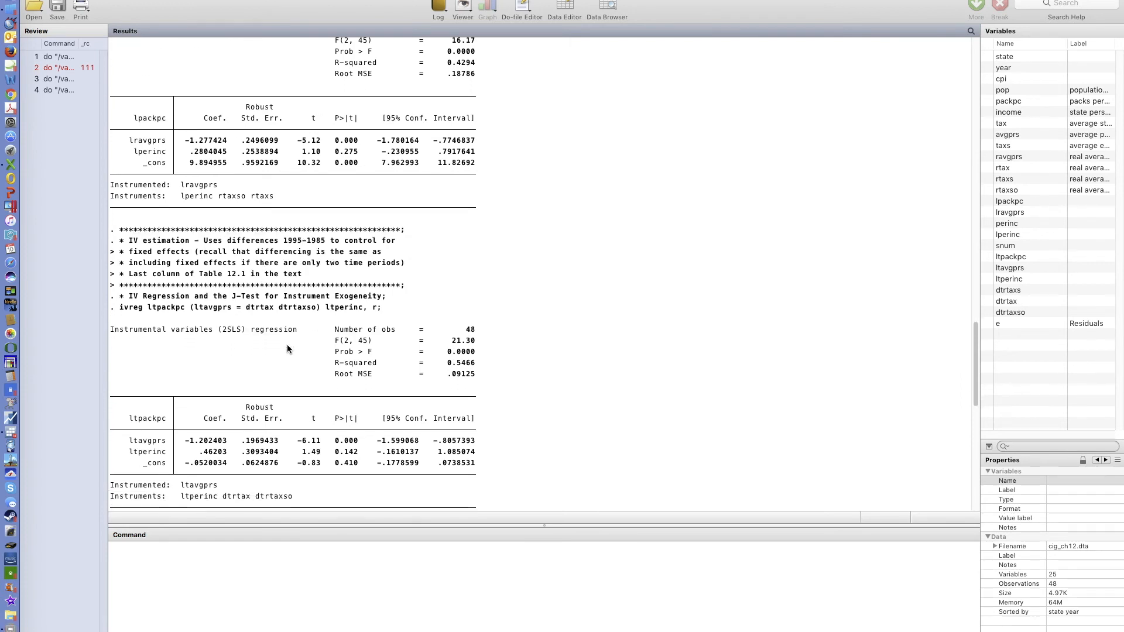
pyautogui.scroll(-1, 287, 349)
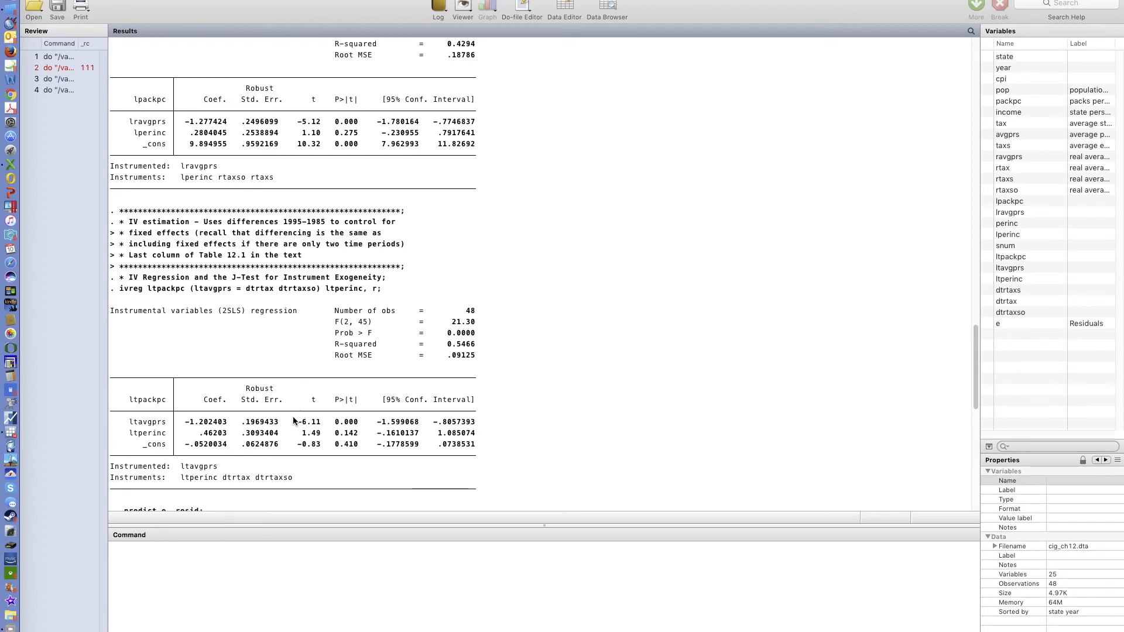
pyautogui.scroll(-5, 312, 424)
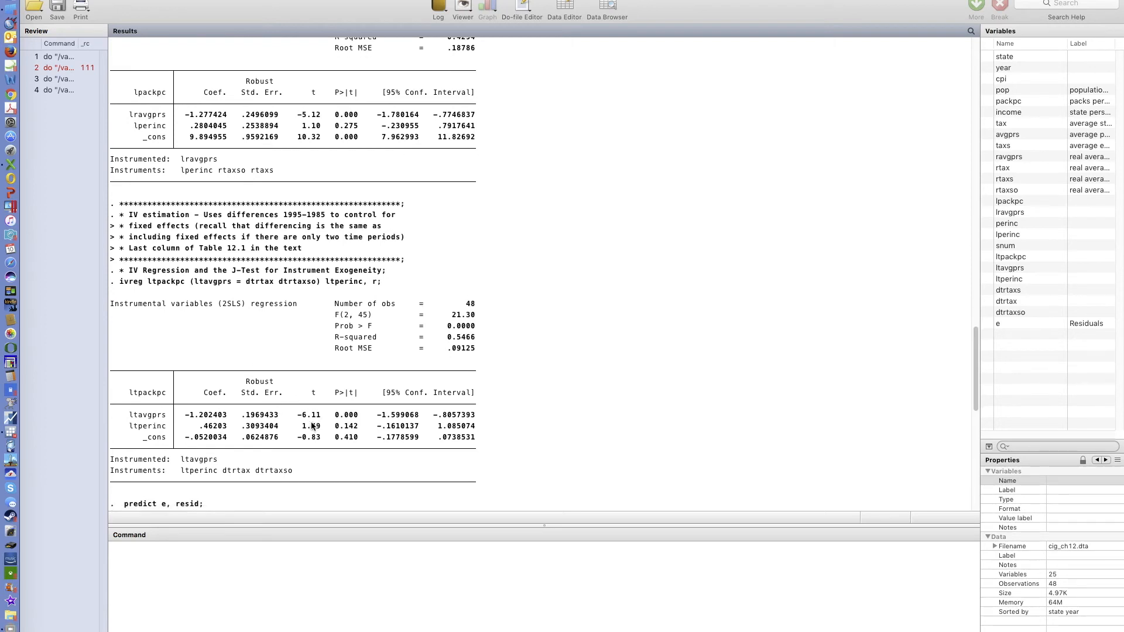
pyautogui.scroll(-4, 311, 425)
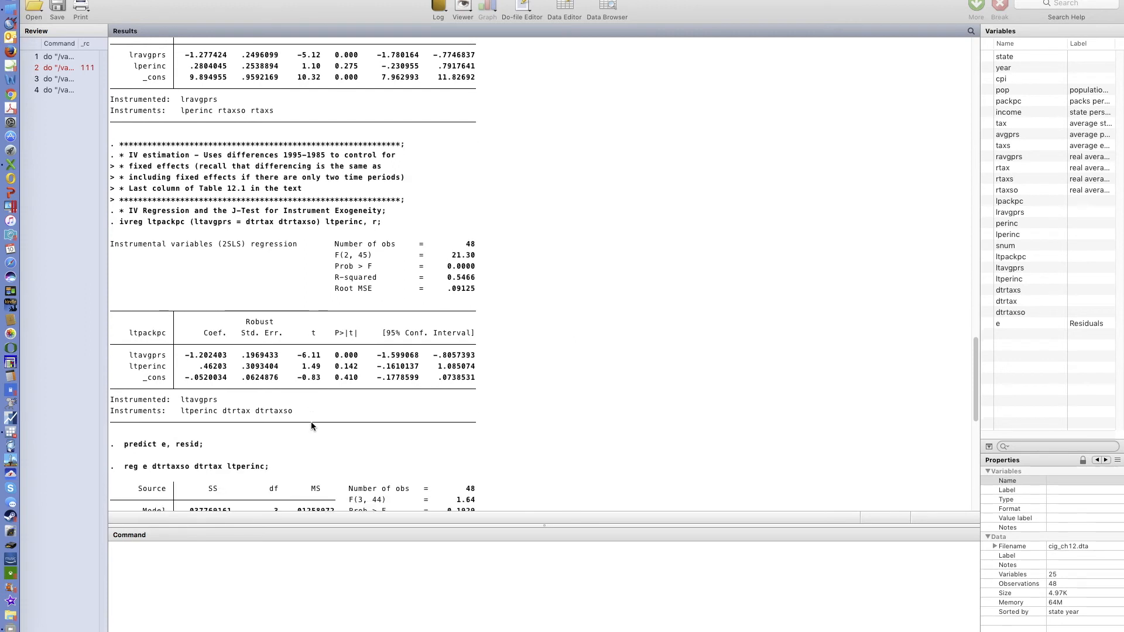
pyautogui.scroll(-4, 311, 424)
pyautogui.scroll(-5, 311, 424)
pyautogui.scroll(-5, 311, 424)
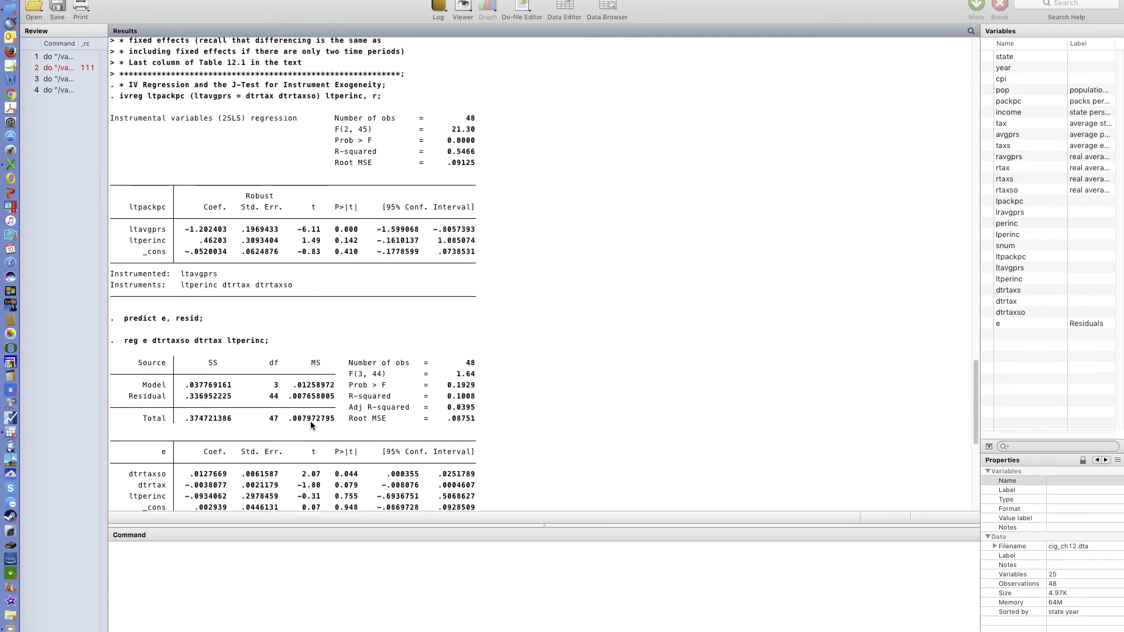
pyautogui.scroll(6, 267, 161)
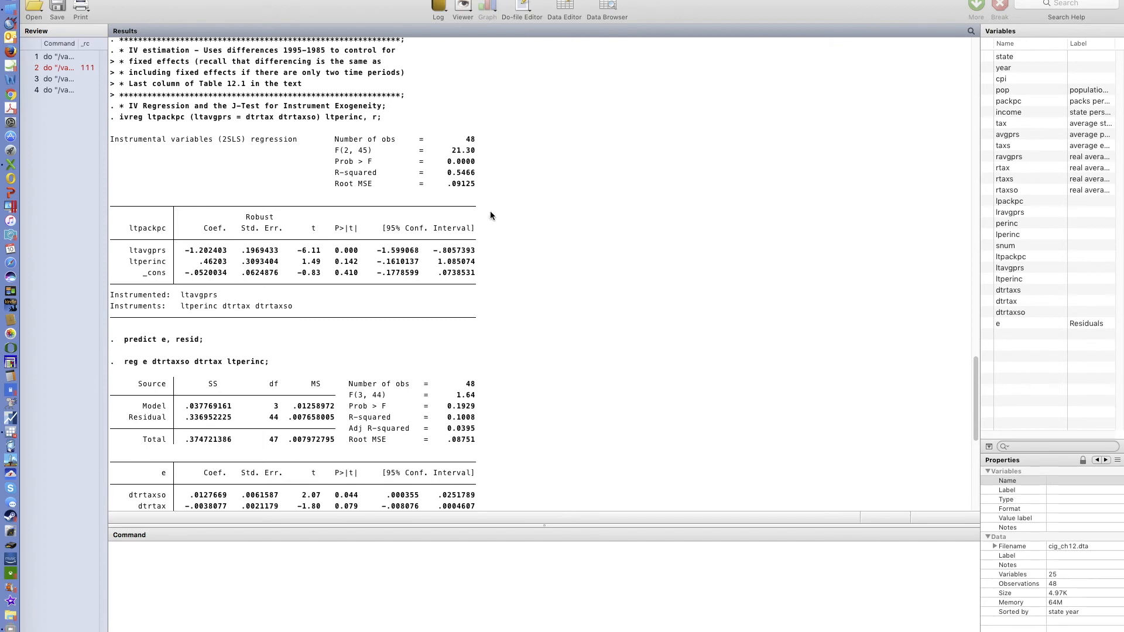
pyautogui.scroll(-5, 151, 252)
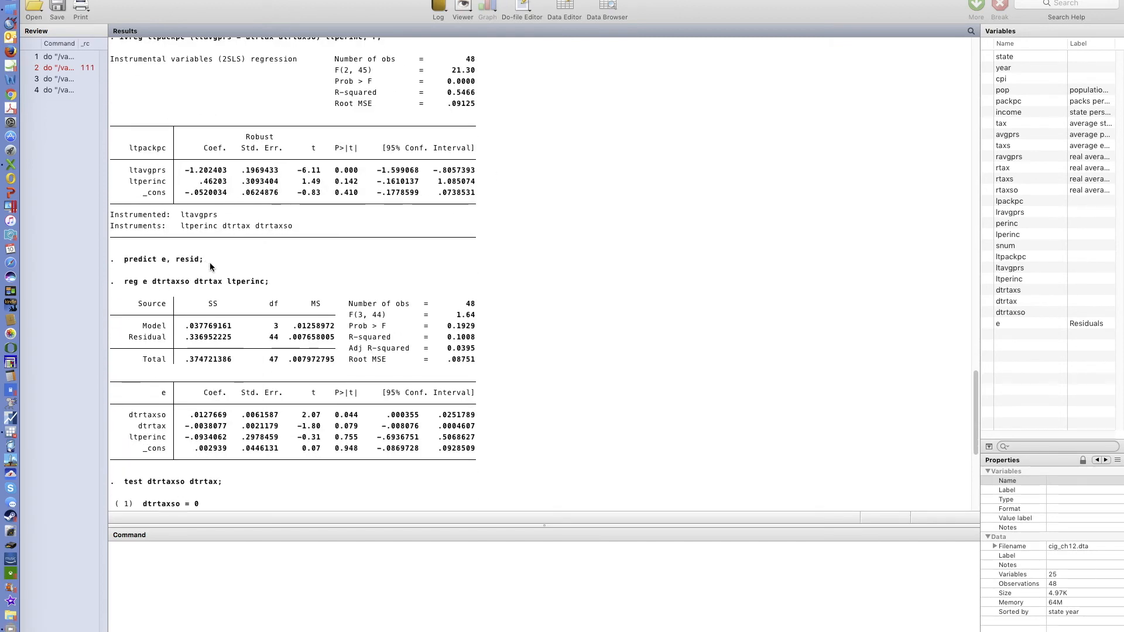
# - Review the residual regression on the instruments and the J-test output in the Results window
pyautogui.scroll(-3, 209, 262)
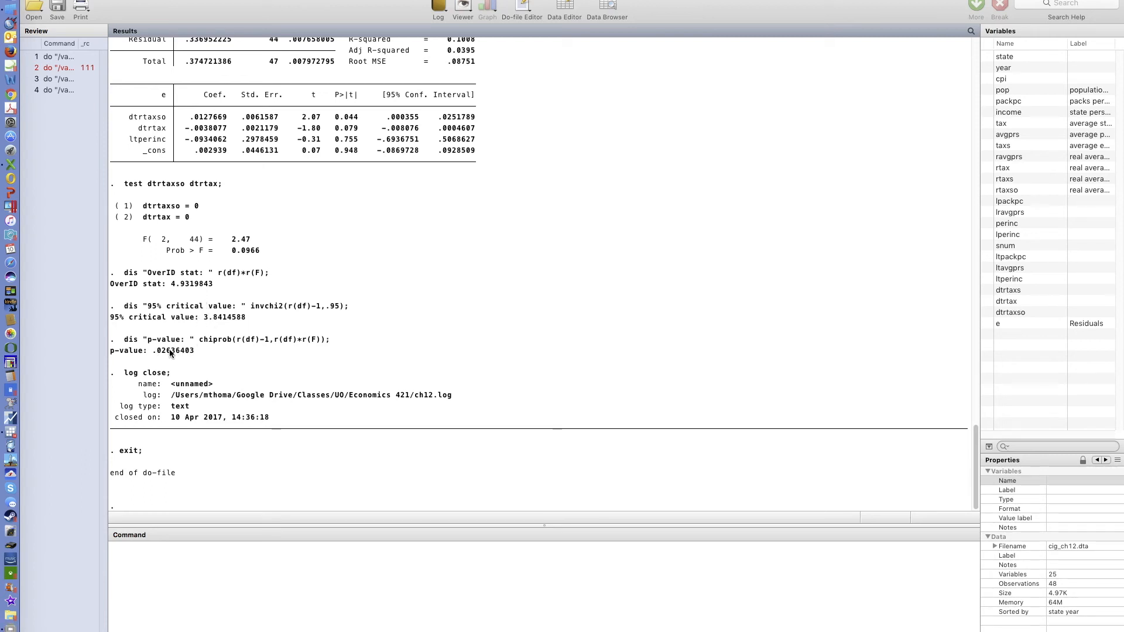
pyautogui.scroll(10, 287, 317)
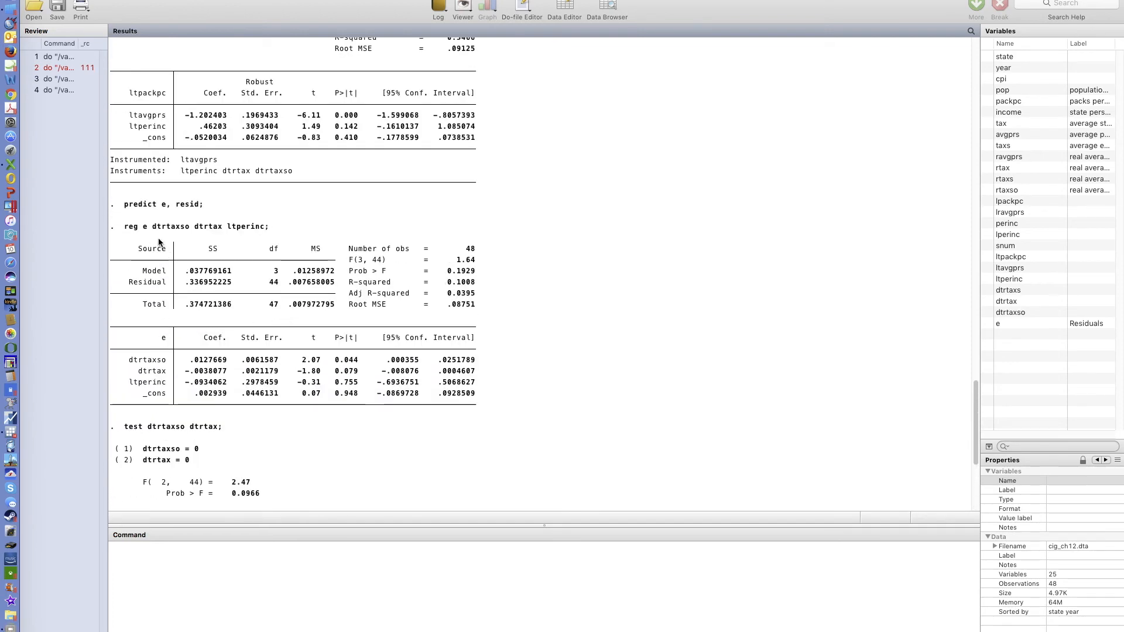
pyautogui.moveTo(188, 229); pyautogui.dragTo(220, 228)
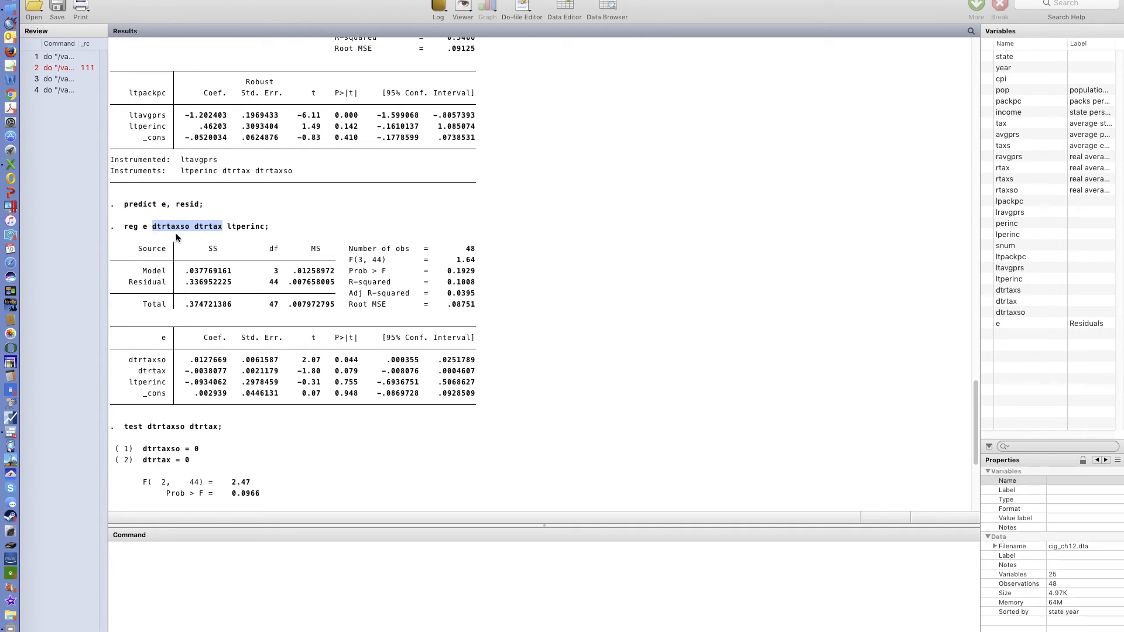
pyautogui.scroll(-5, 229, 357)
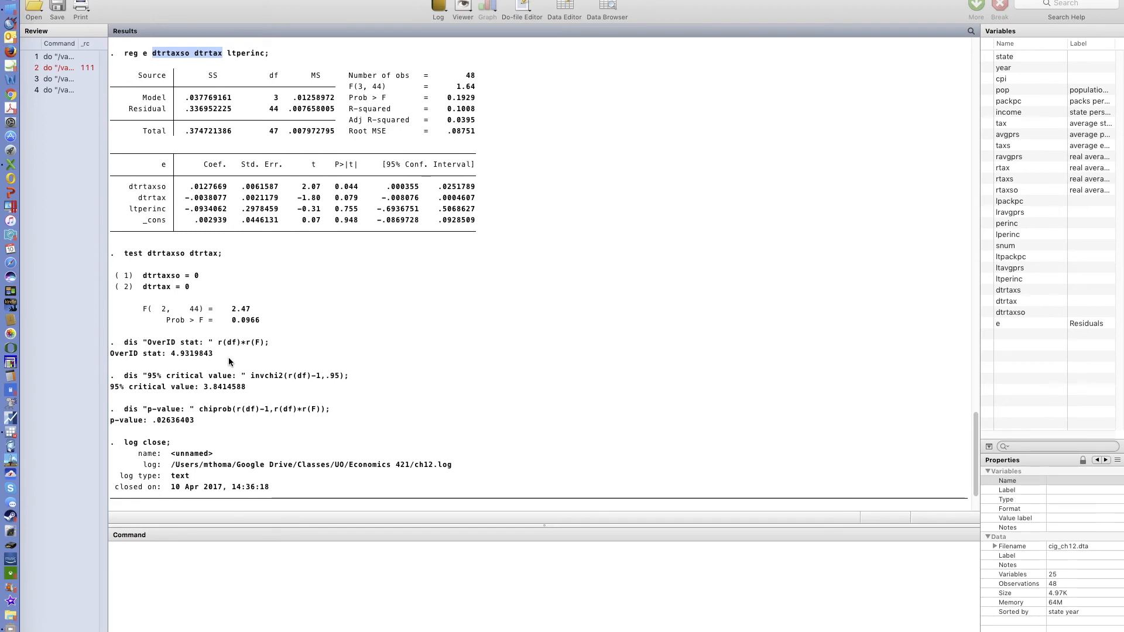
pyautogui.scroll(-2, 229, 362)
pyautogui.scroll(5, 229, 360)
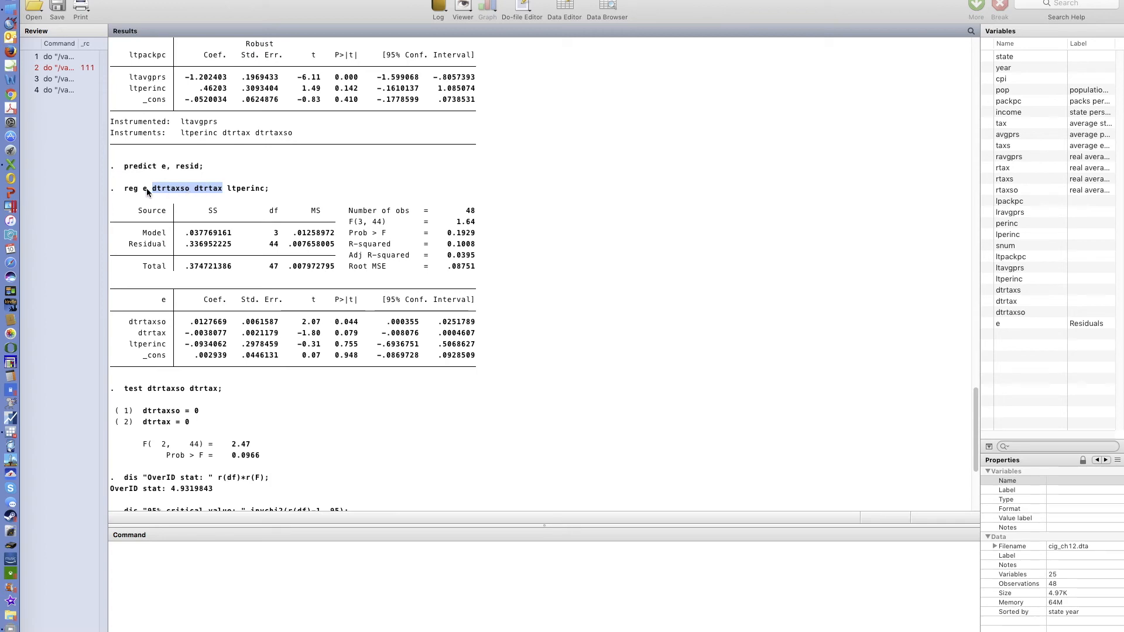
pyautogui.scroll(-5, 226, 374)
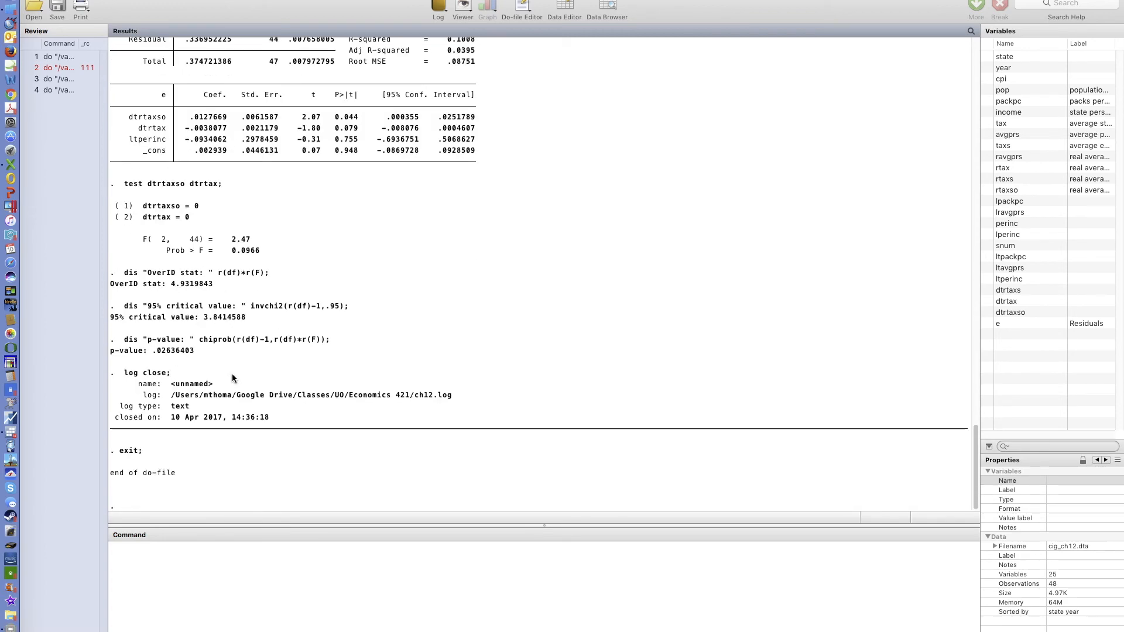
pyautogui.scroll(2, 232, 373)
pyautogui.scroll(3, 231, 378)
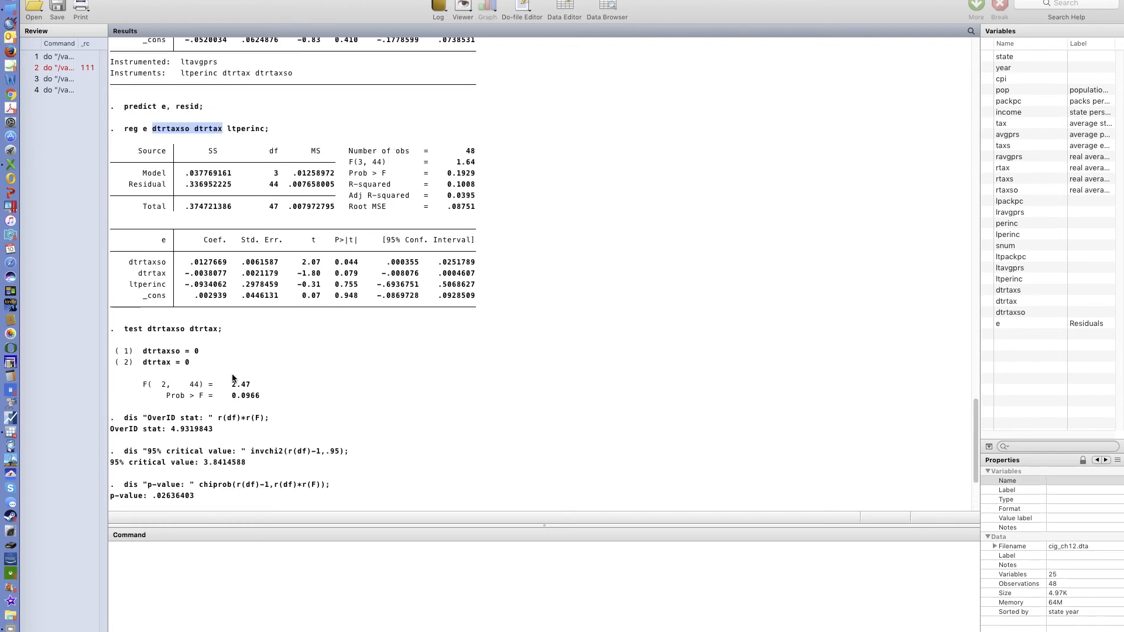
pyautogui.scroll(8, 233, 378)
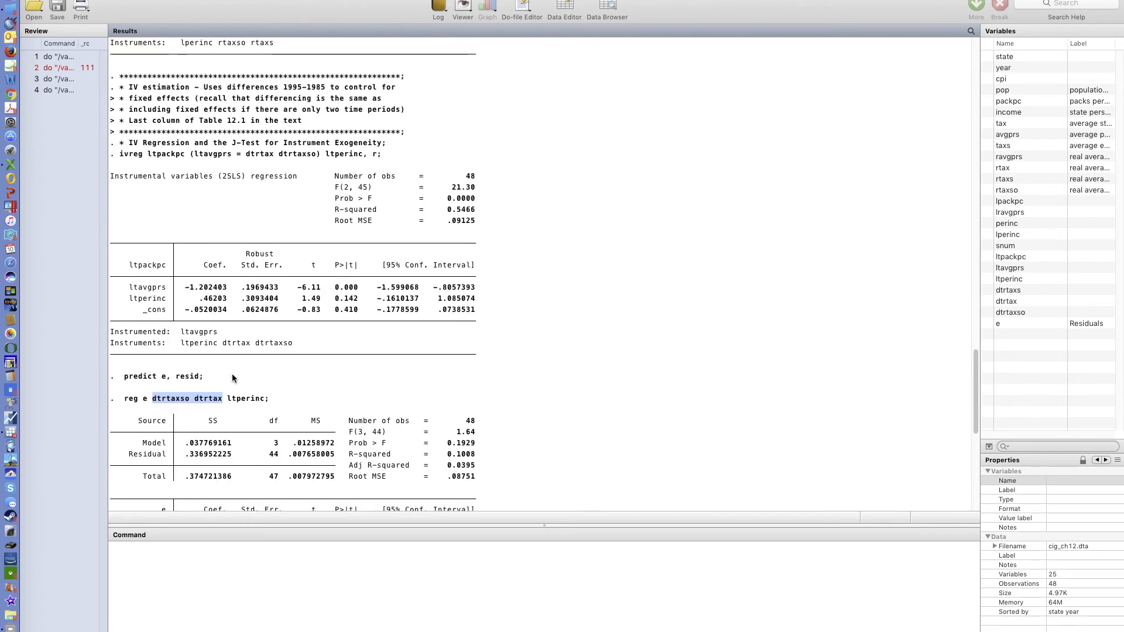
pyautogui.scroll(-12, 233, 378)
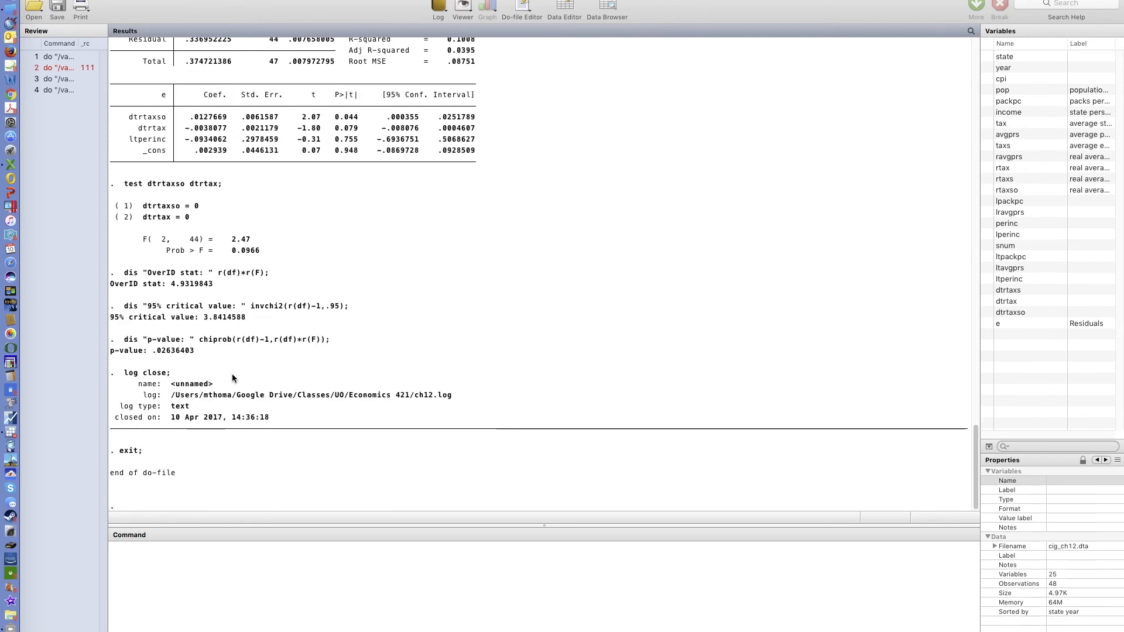
pyautogui.scroll(5, 274, 287)
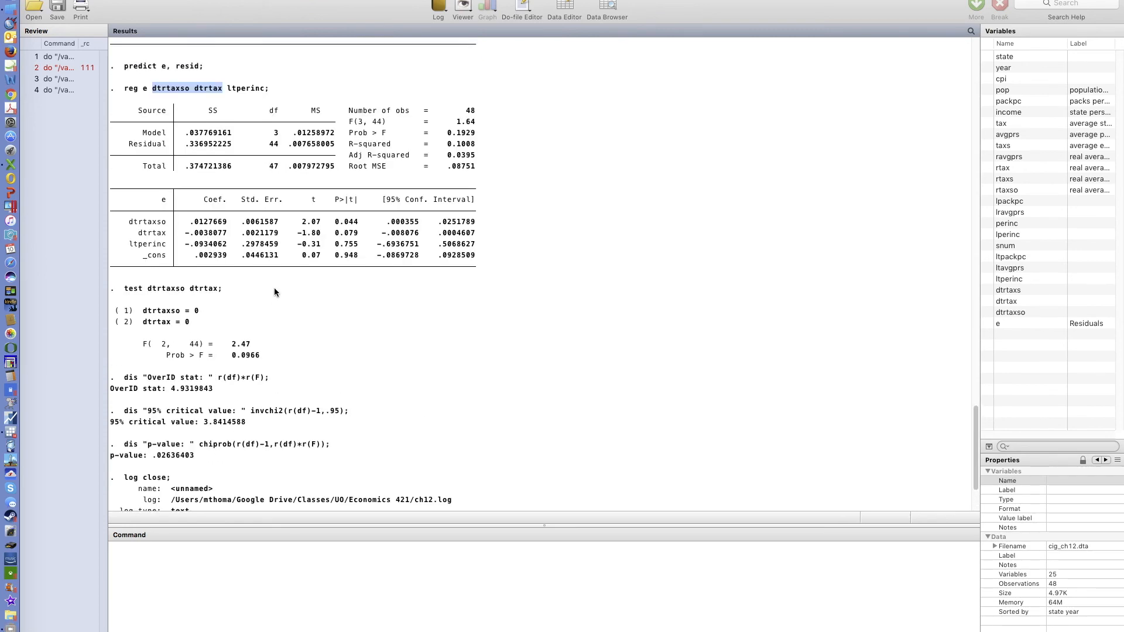
pyautogui.scroll(4, 274, 287)
pyautogui.scroll(-2, 275, 292)
pyautogui.scroll(7, 274, 292)
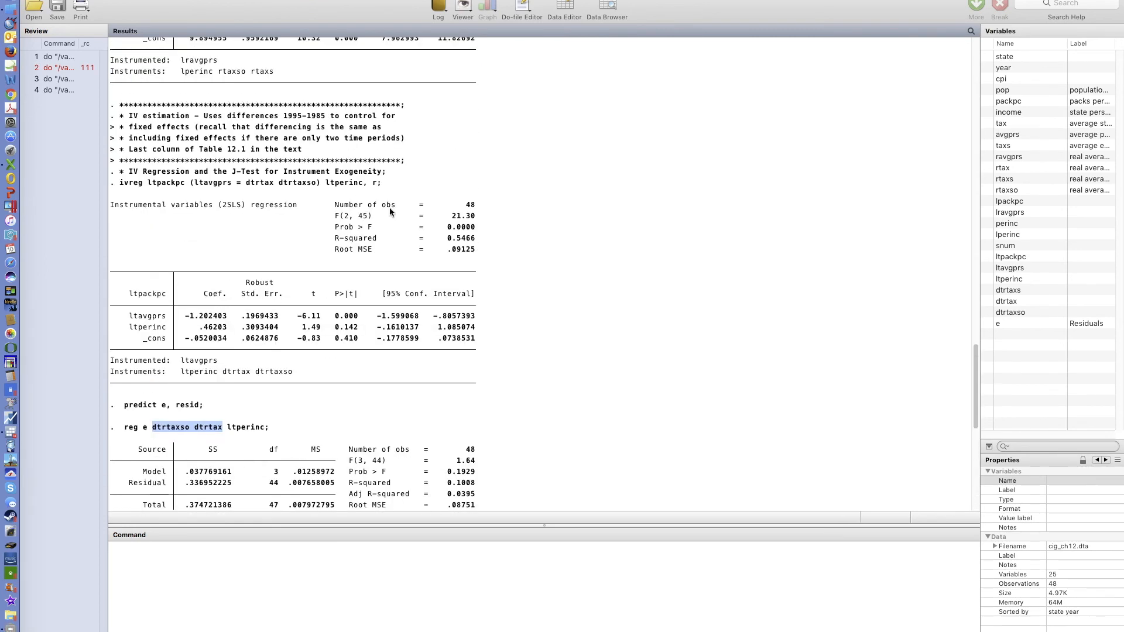
# - Clear the Results window and, in the do-file, delete the log close; and exit; lines following the J-test
pyautogui.rightClick(448, 118)
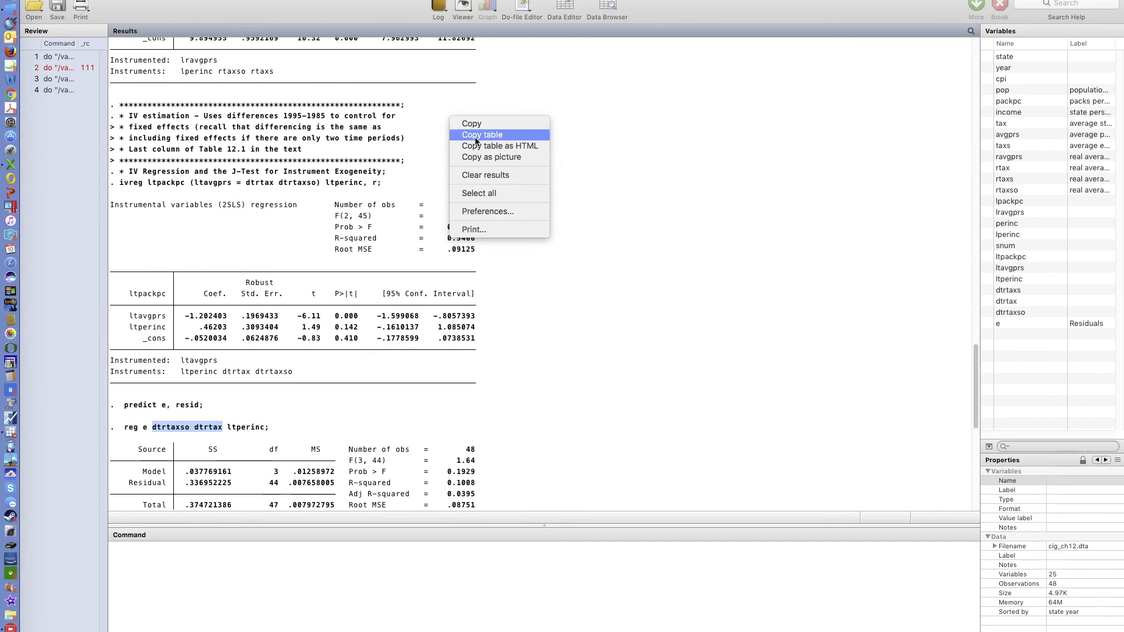
pyautogui.click(518, 178)
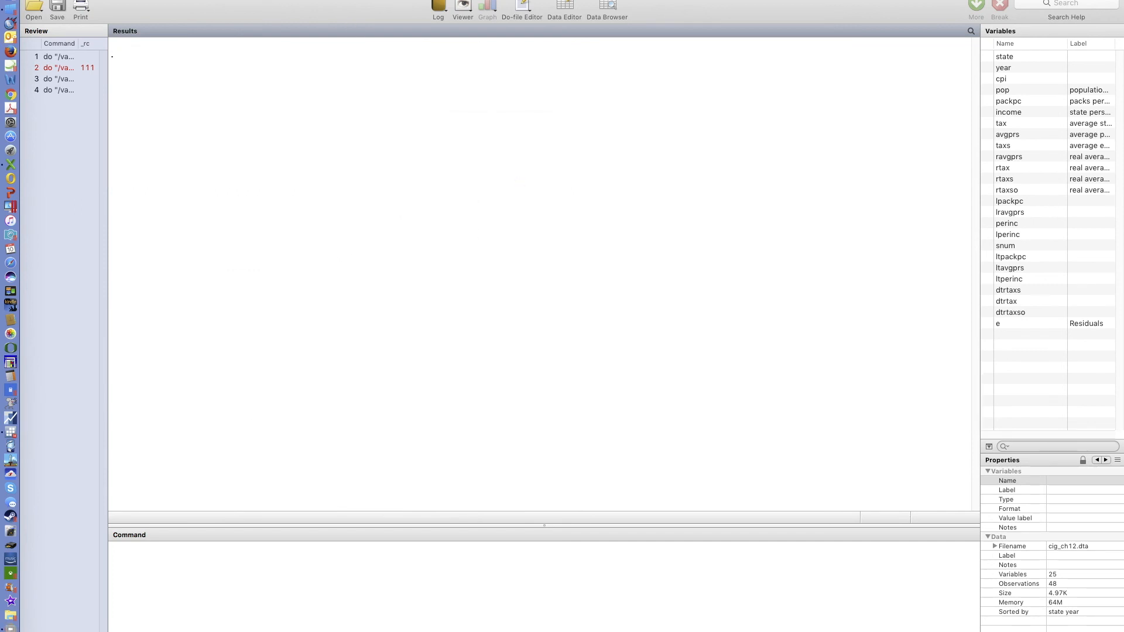
pyautogui.click(351, 1)
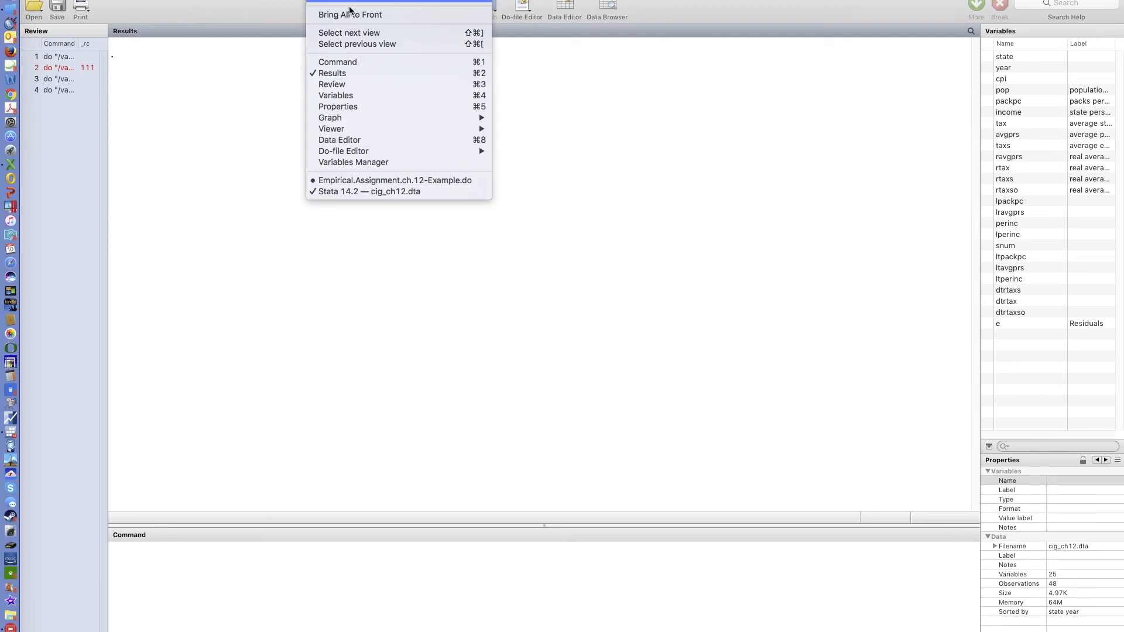
pyautogui.click(369, 183)
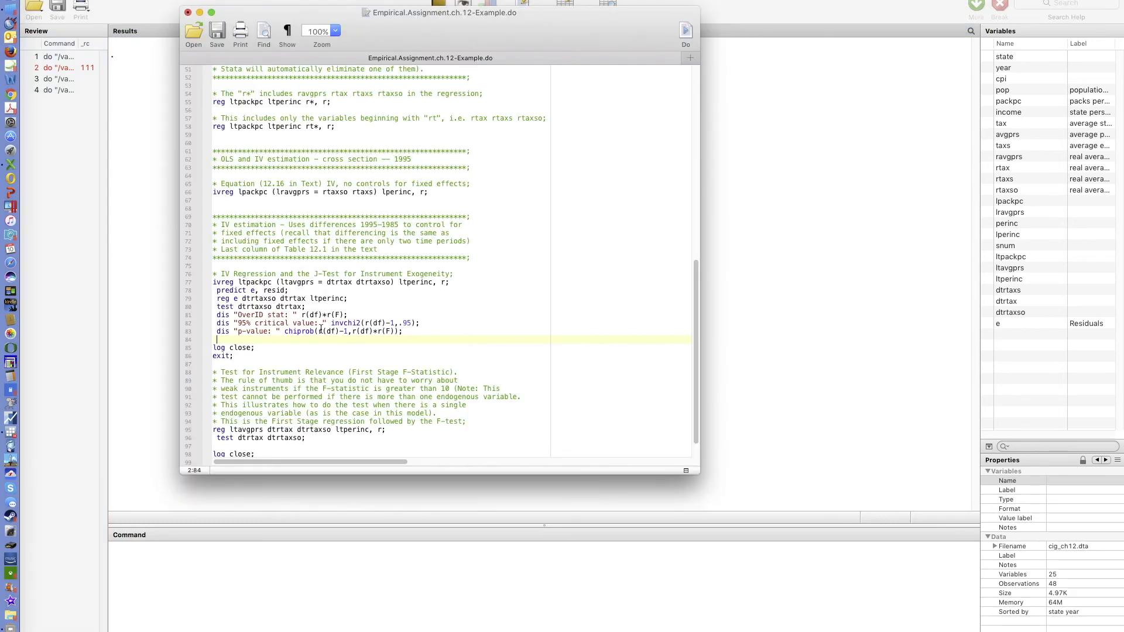
pyautogui.moveTo(411, 334); pyautogui.dragTo(232, 358)
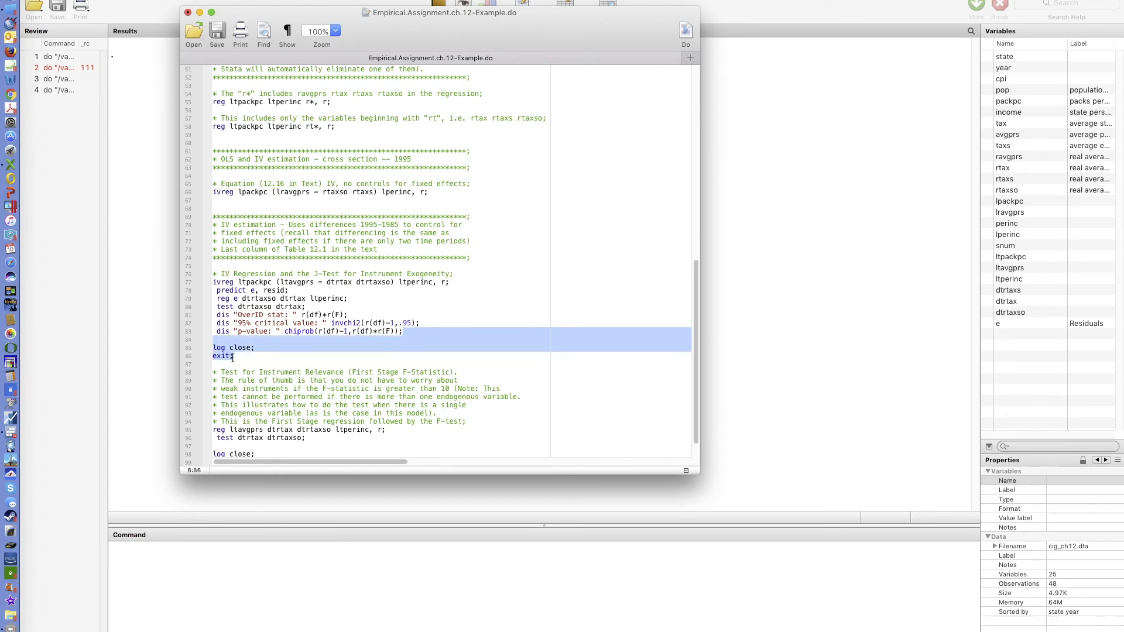
pyautogui.press('BackSpace')
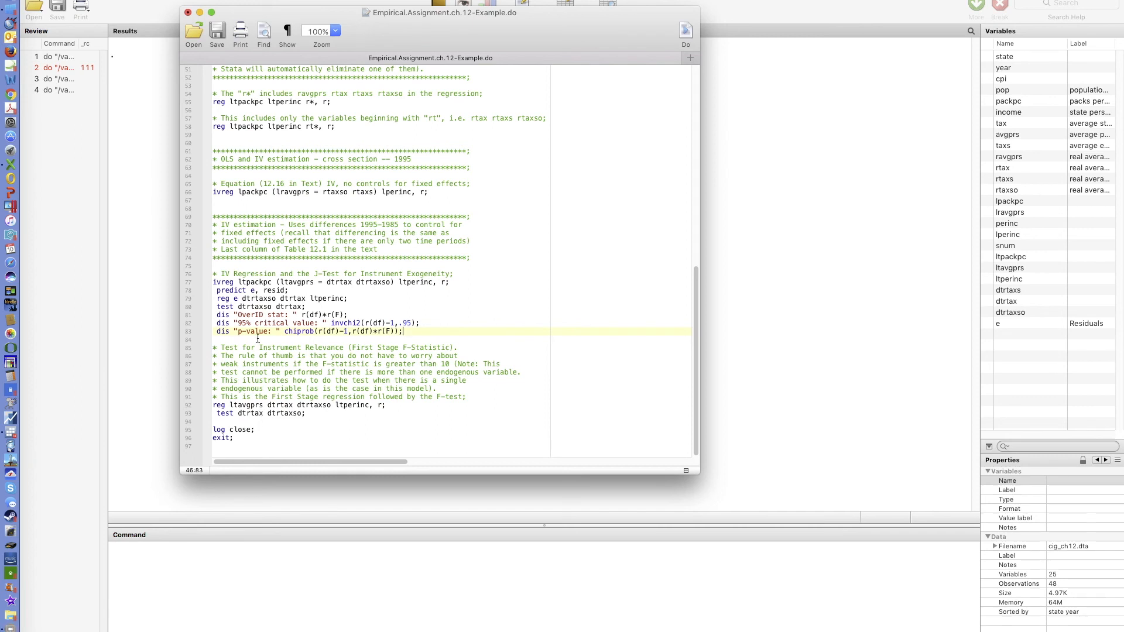
# - Examine the differenced ivreg command's instrumented variable and instruments and the first-stage reg ltavgprs line
pyautogui.click(214, 283)
pyautogui.moveTo(214, 284); pyautogui.dragTo(434, 283)
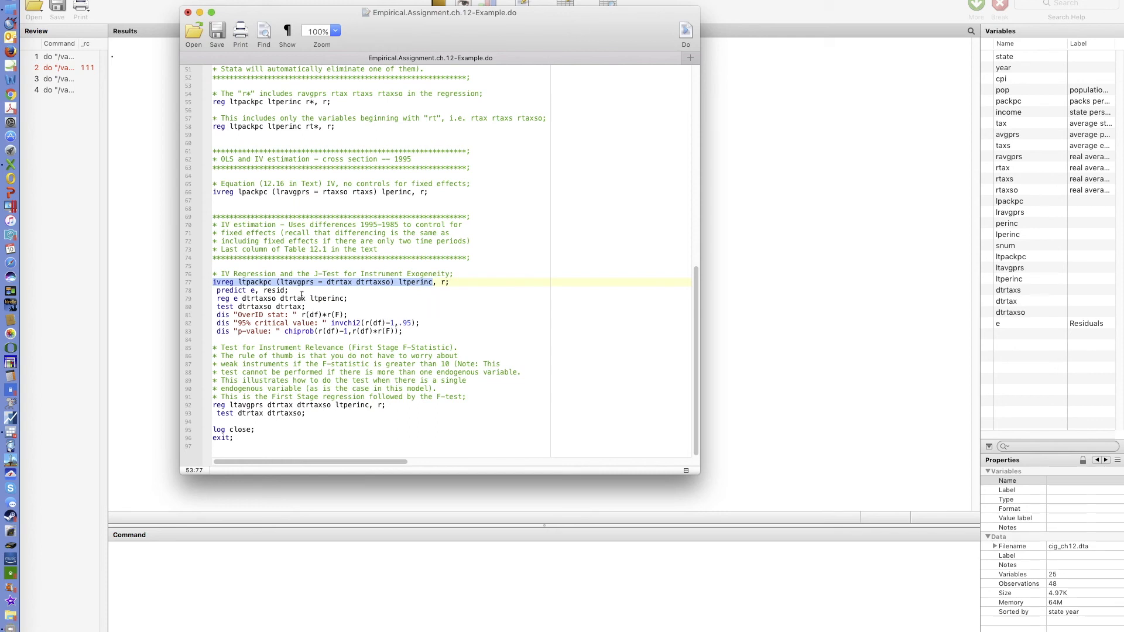
pyautogui.click(293, 283)
pyautogui.moveTo(281, 284); pyautogui.dragTo(311, 282)
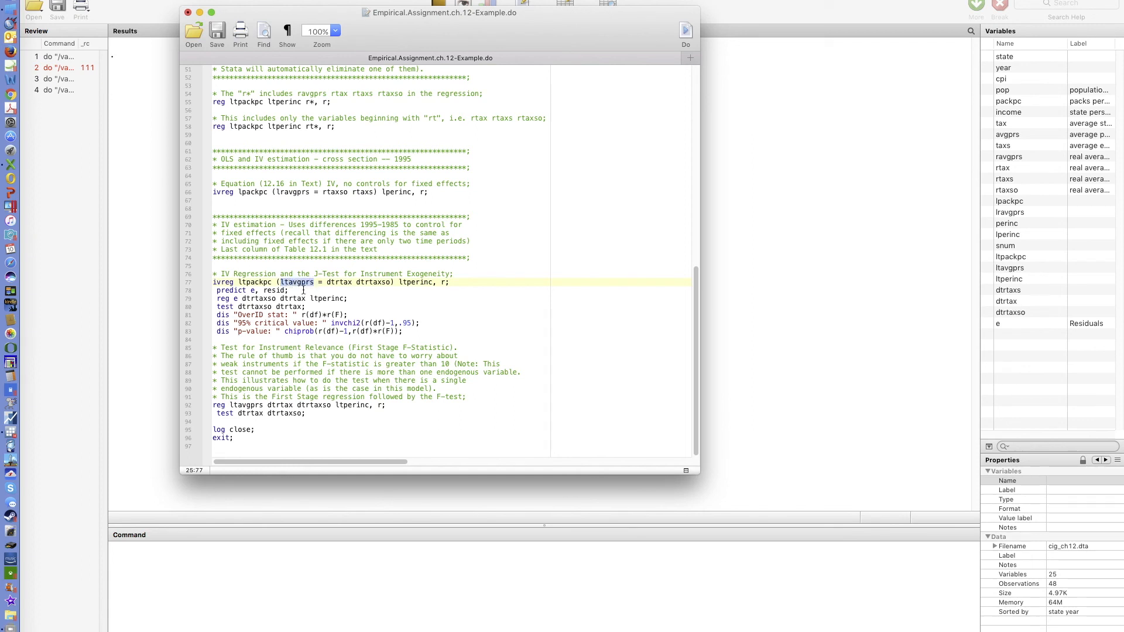
pyautogui.click(314, 286)
pyautogui.moveTo(281, 284); pyautogui.dragTo(434, 283)
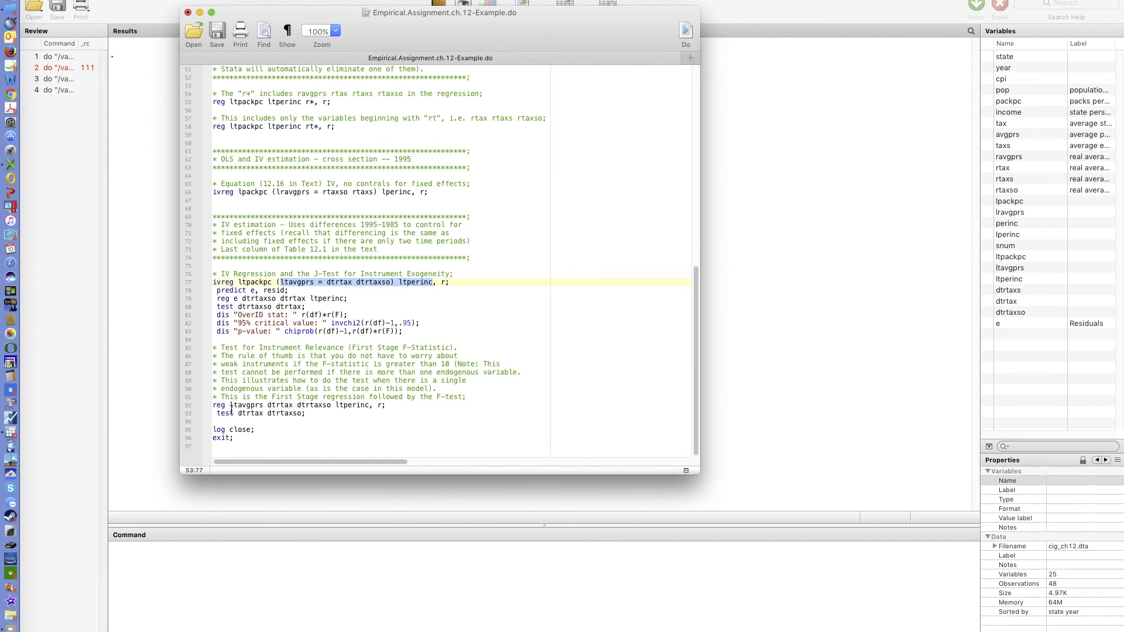
pyautogui.click(309, 284)
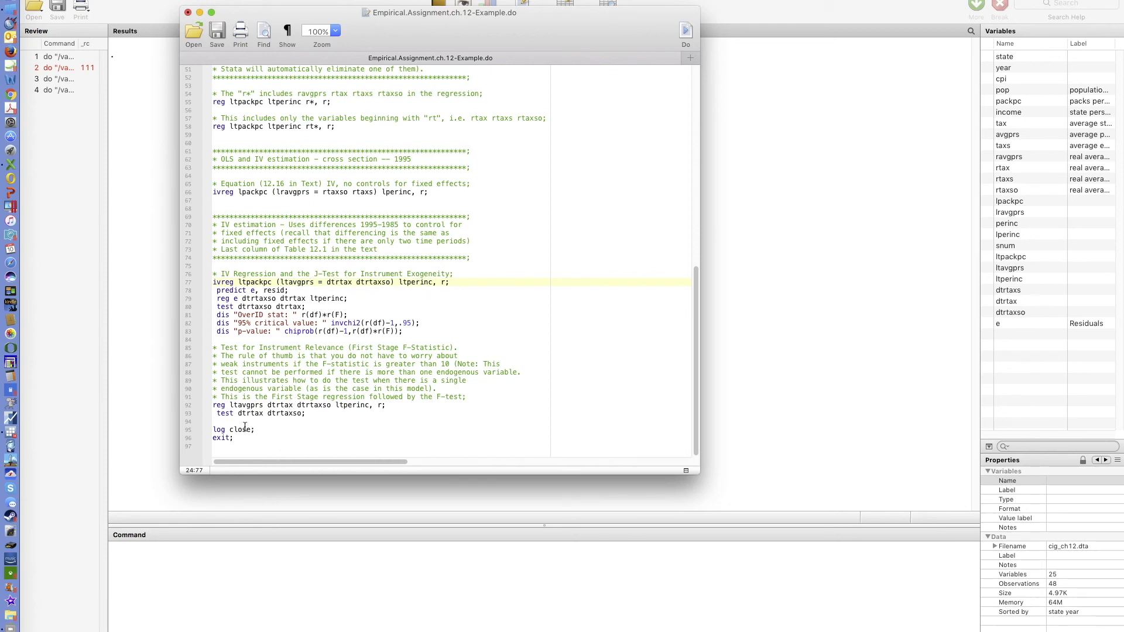
pyautogui.click(278, 405)
pyautogui.moveTo(268, 405); pyautogui.dragTo(329, 406)
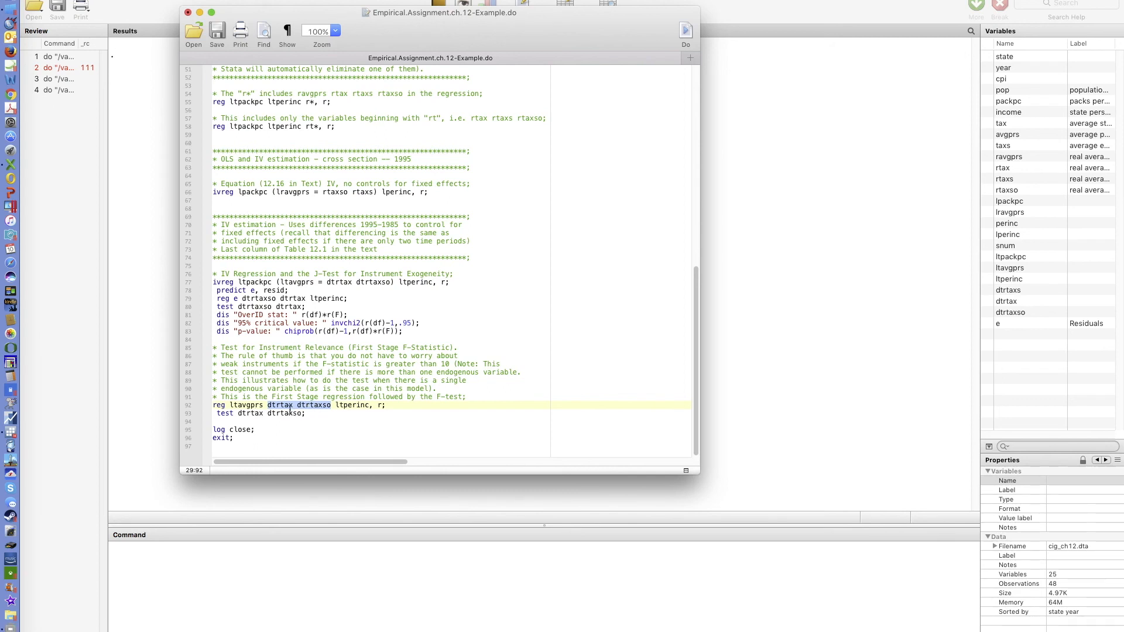
pyautogui.click(230, 406)
pyautogui.moveTo(230, 405); pyautogui.dragTo(262, 405)
pyautogui.click(271, 406)
pyautogui.moveTo(269, 405); pyautogui.dragTo(332, 405)
pyautogui.click(242, 405)
# - Run the do-file and review the first-stage regression and instrument relevance F-test output
pyautogui.click(689, 34)
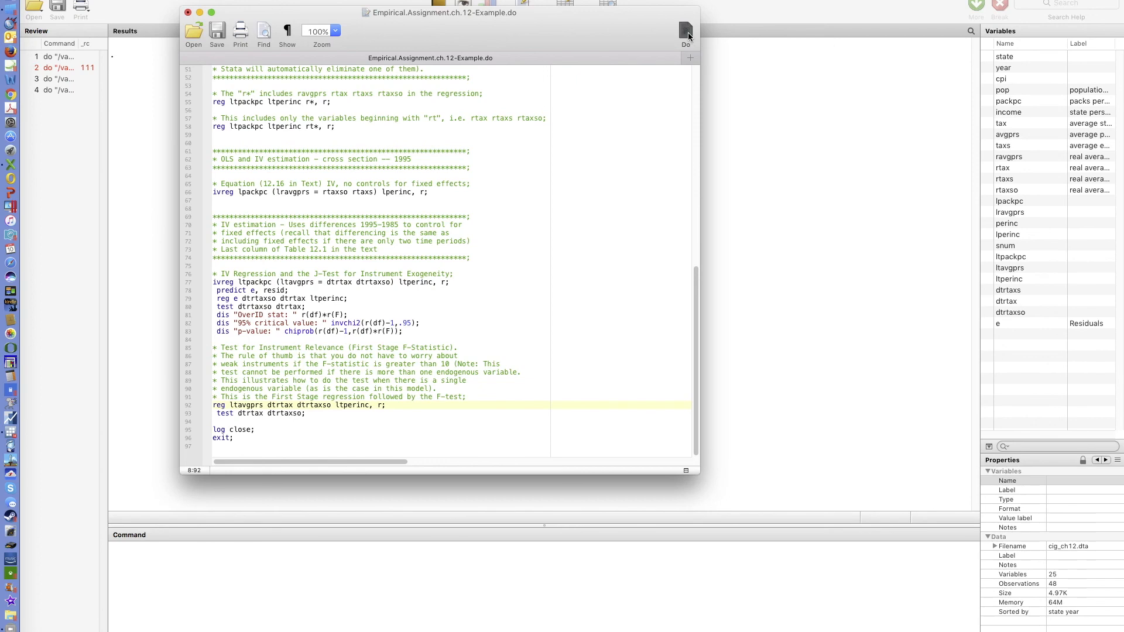
pyautogui.click(863, 121)
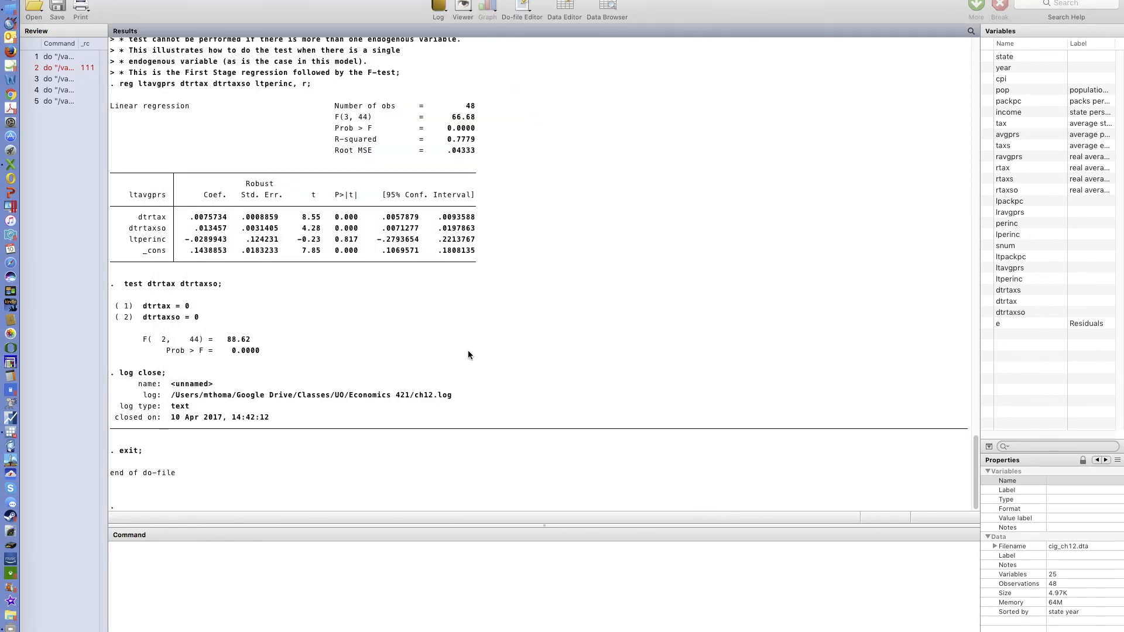
pyautogui.scroll(3, 337, 390)
pyautogui.scroll(4, 337, 385)
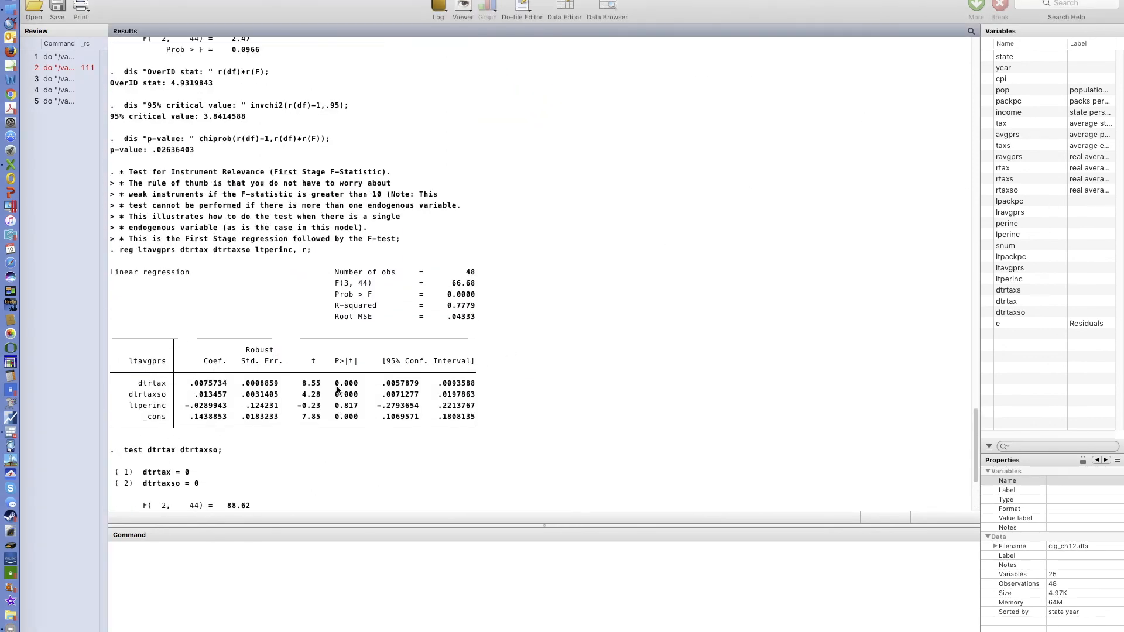
pyautogui.scroll(-3, 280, 389)
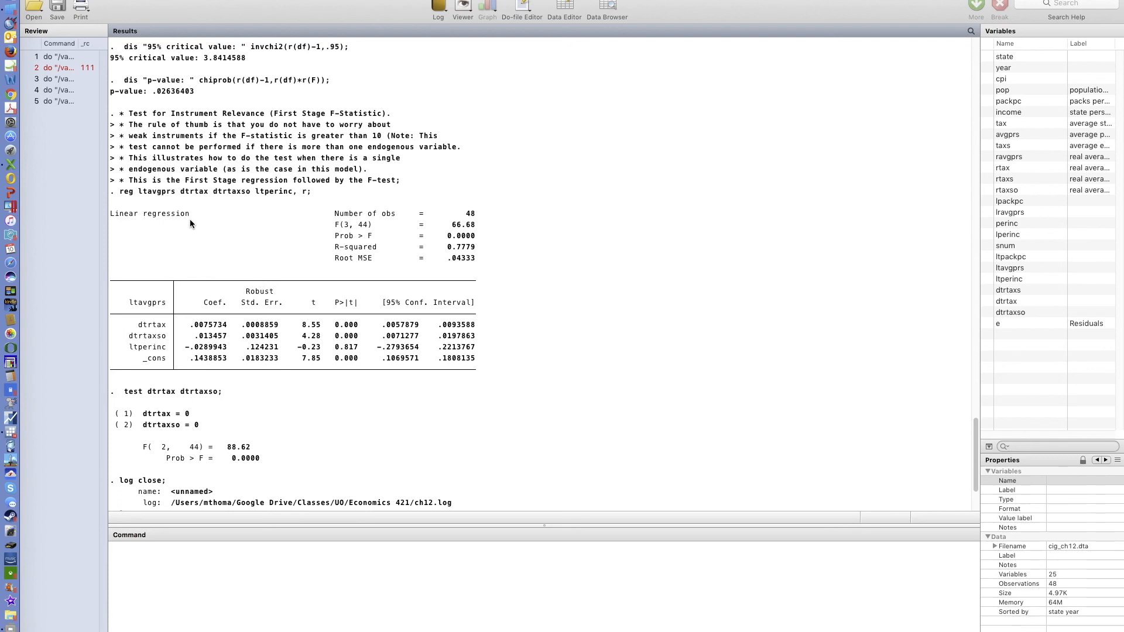
pyautogui.scroll(-1, 192, 271)
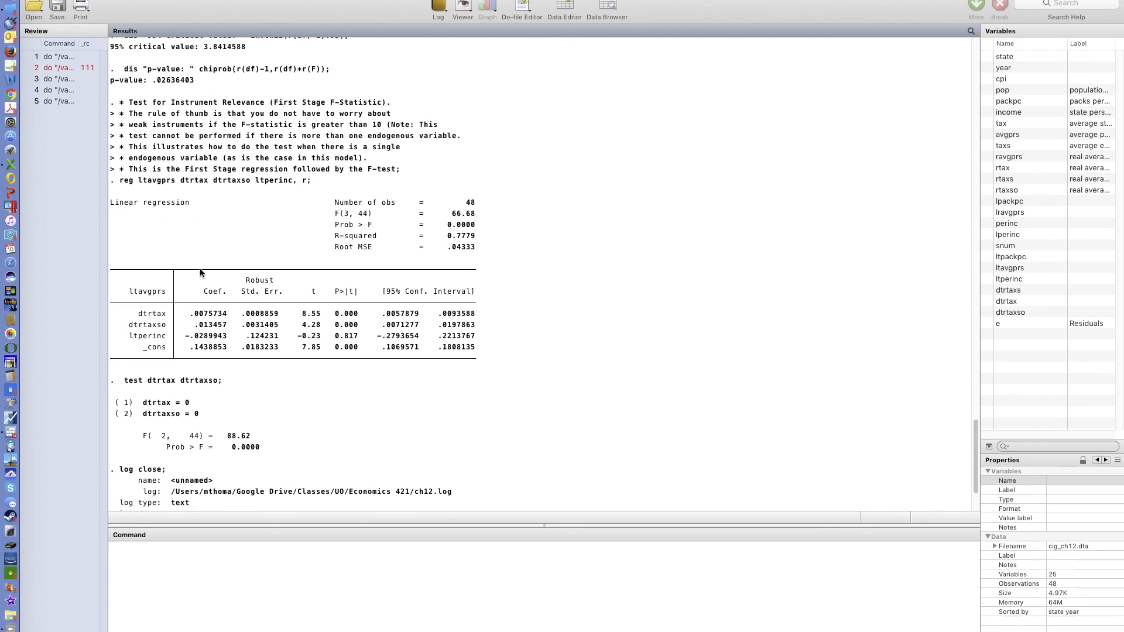
pyautogui.scroll(-3, 212, 258)
pyautogui.scroll(-1, 212, 259)
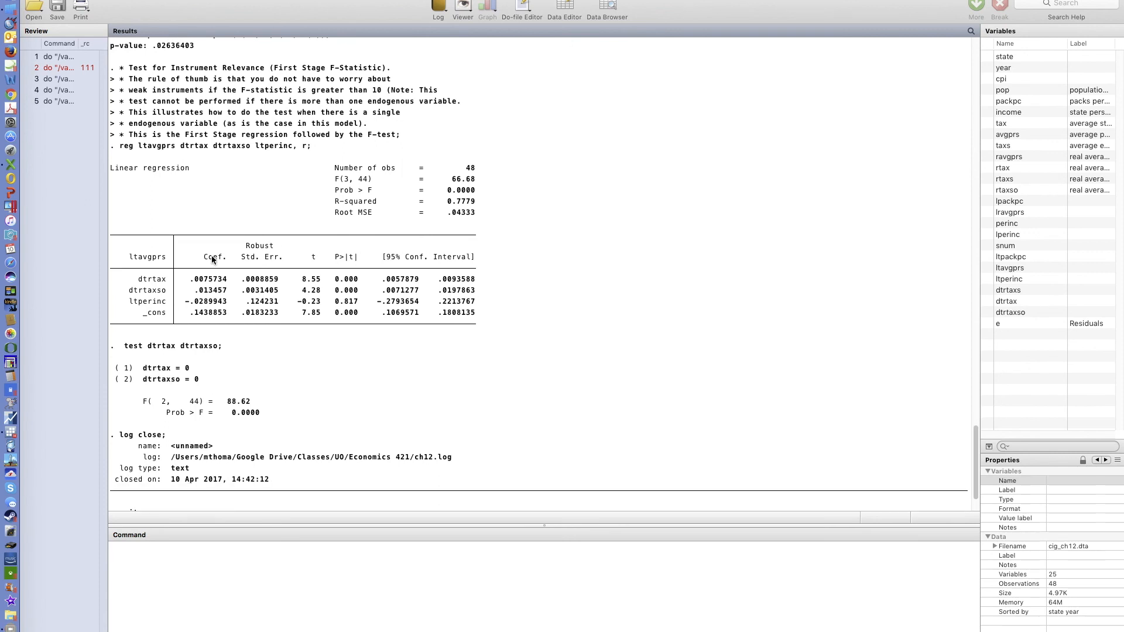
pyautogui.scroll(3, 212, 259)
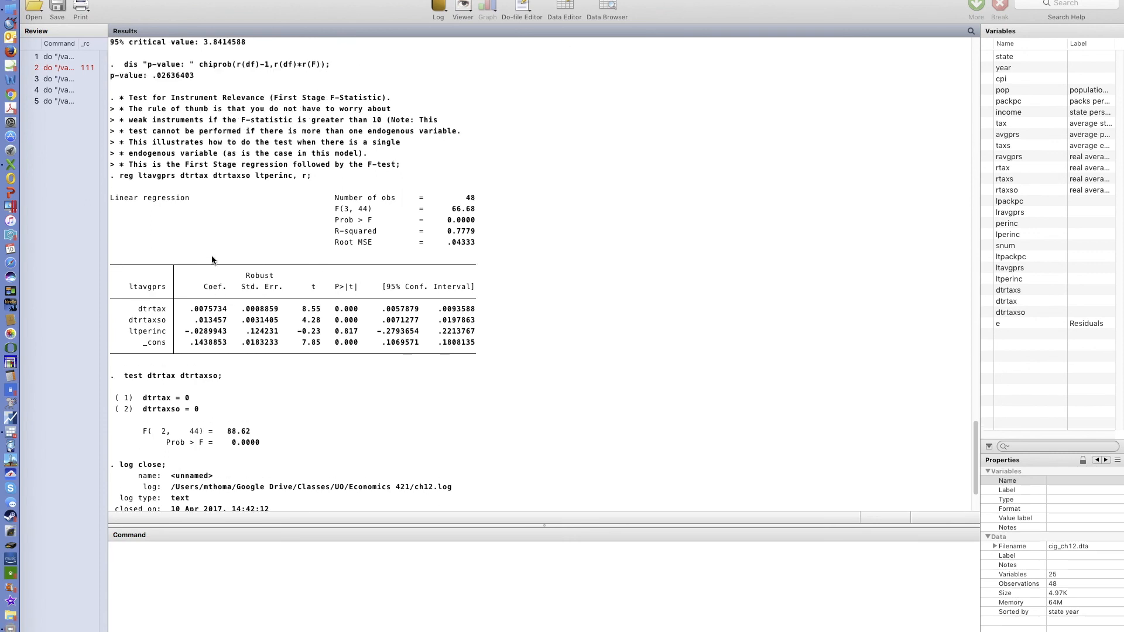
pyautogui.scroll(-4, 212, 259)
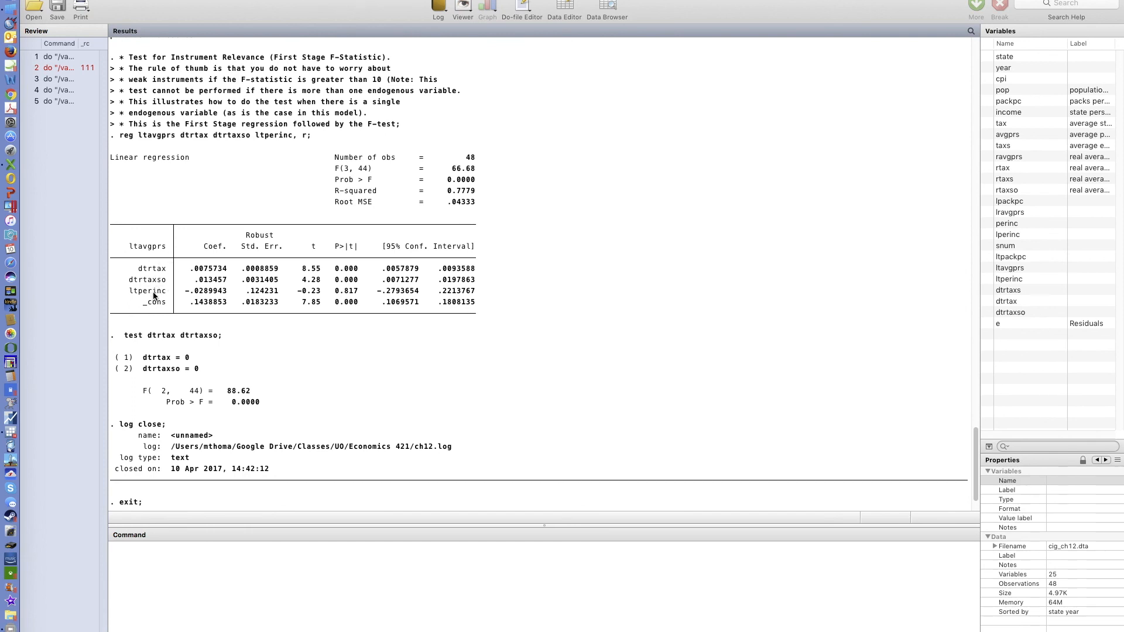
pyautogui.scroll(-3, 223, 323)
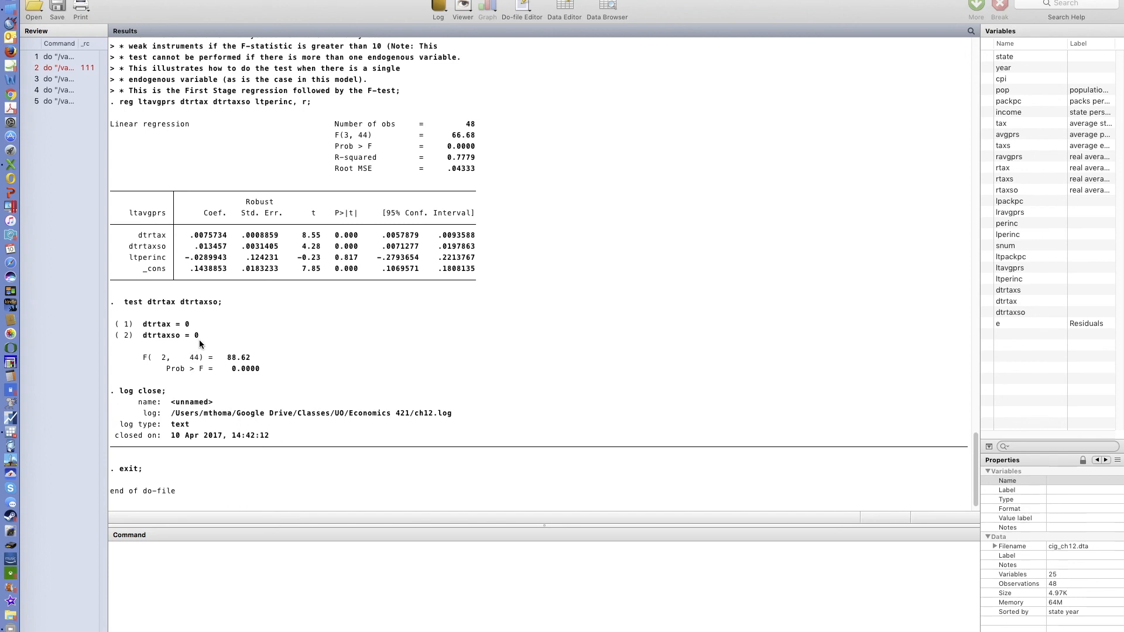
pyautogui.scroll(-2, 255, 325)
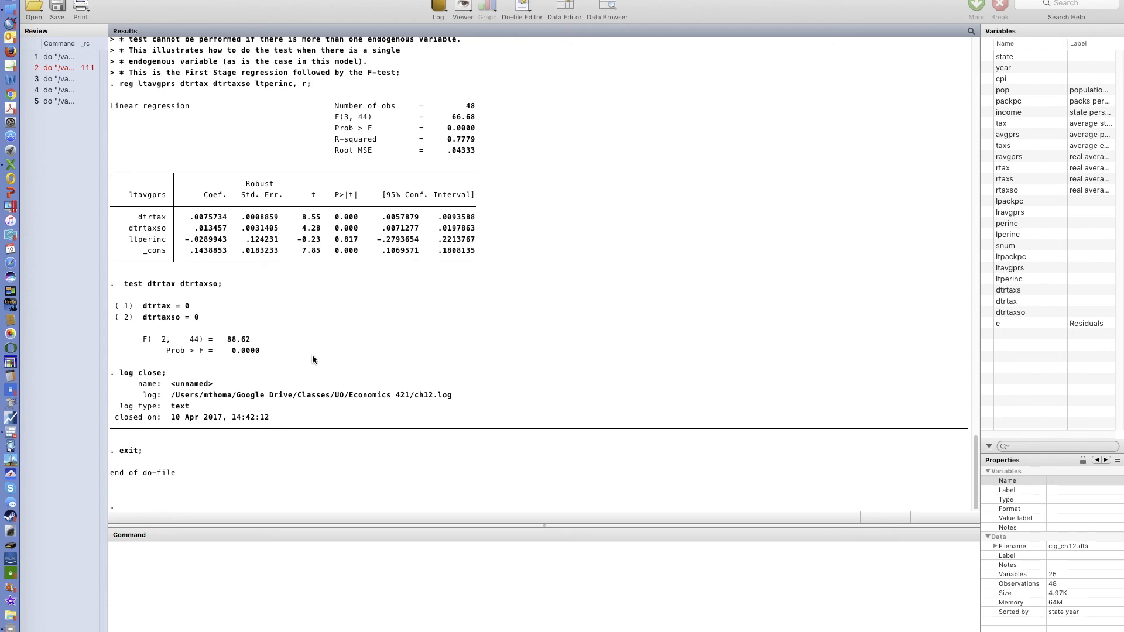
pyautogui.scroll(5, 313, 359)
pyautogui.scroll(2, 312, 359)
pyautogui.scroll(10, 312, 359)
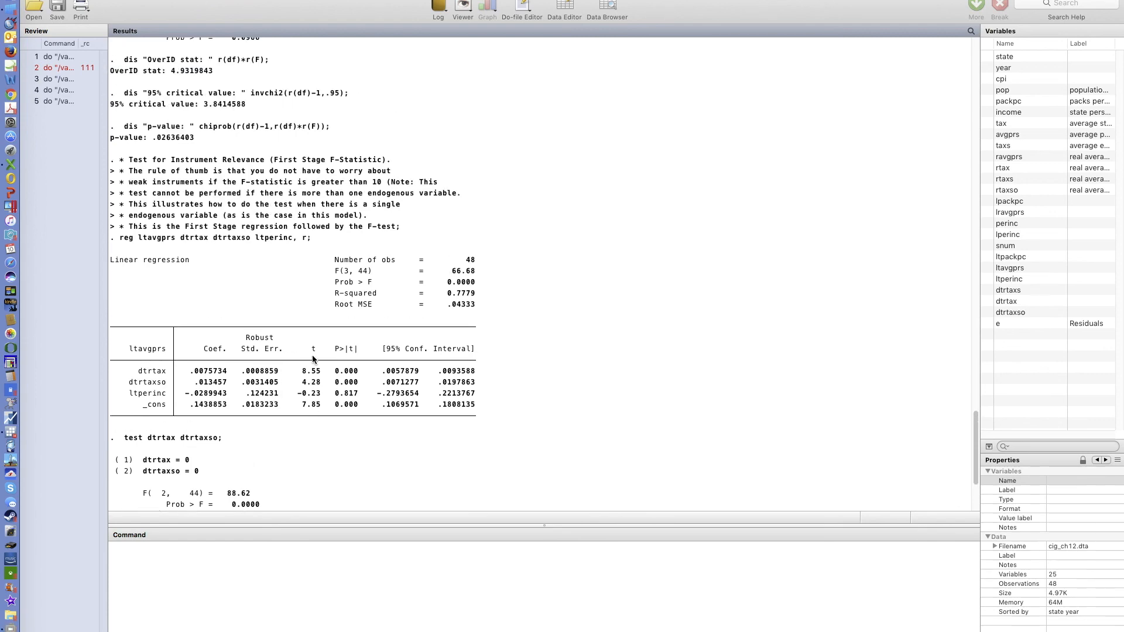
pyautogui.scroll(6, 312, 359)
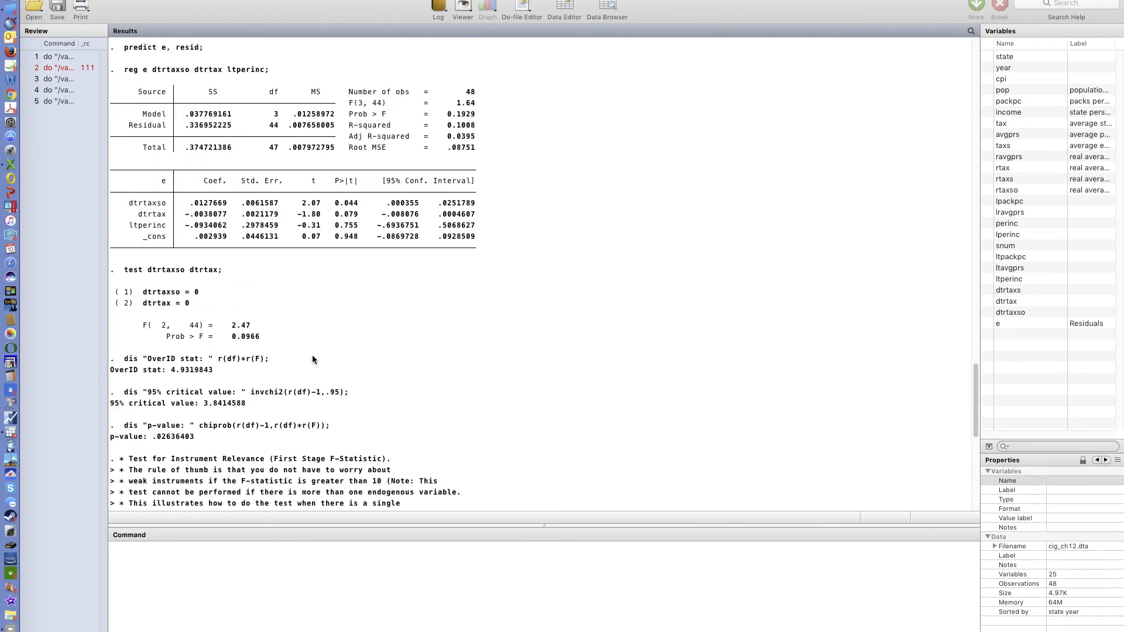
pyautogui.scroll(-3, 314, 403)
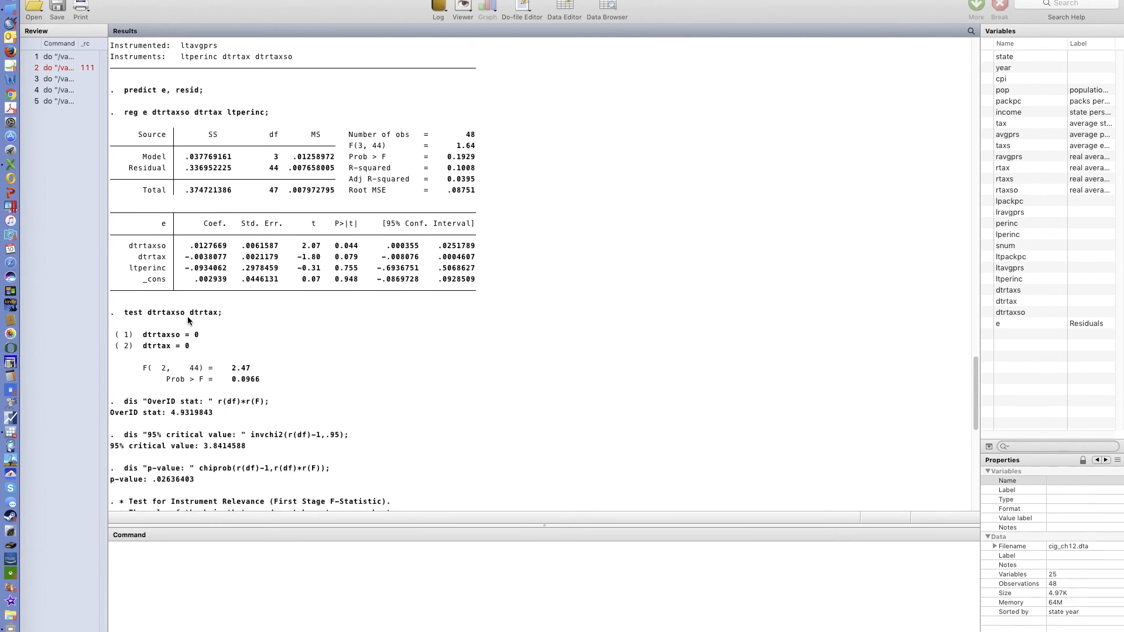
pyautogui.scroll(-5, 244, 410)
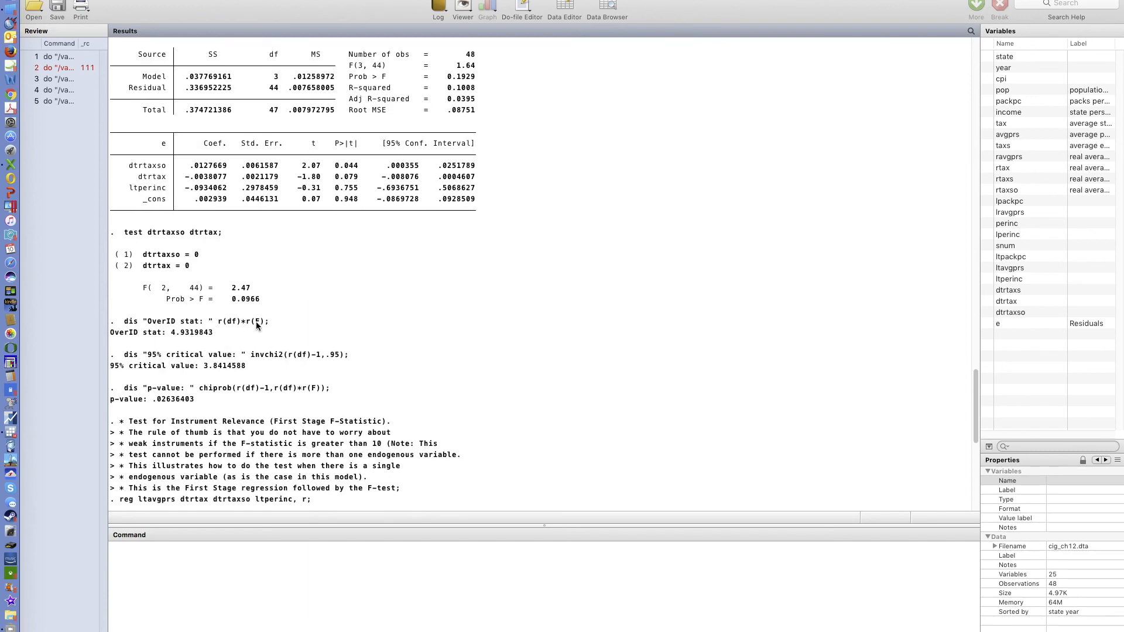
# - Clear the Results window and return to the do-file editor
pyautogui.rightClick(322, 320)
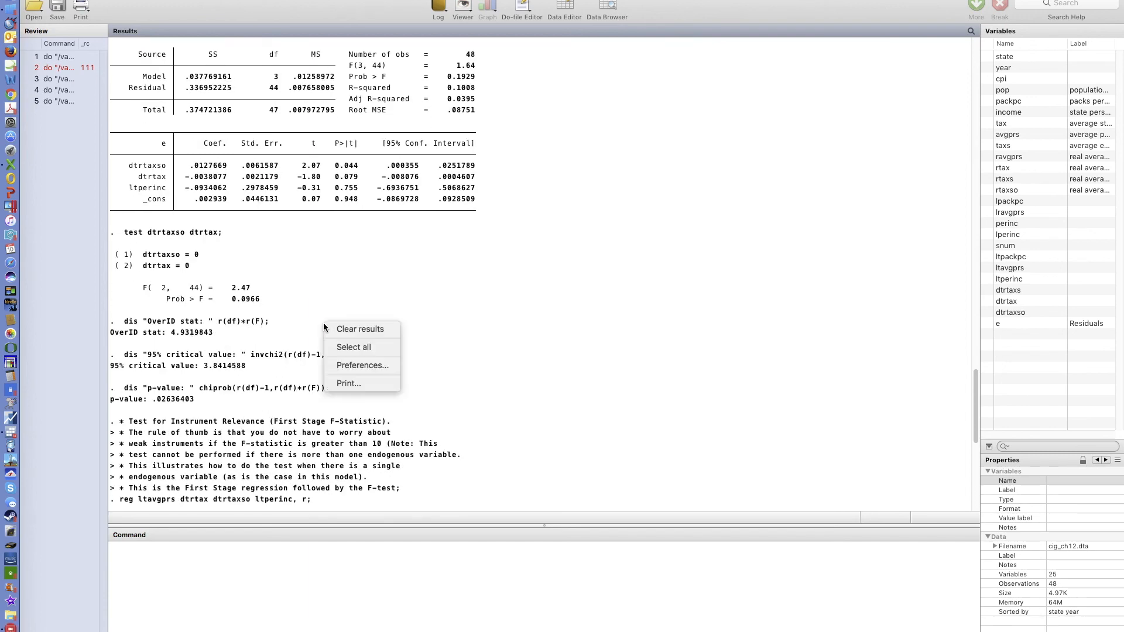
pyautogui.click(353, 328)
pyautogui.click(323, 2)
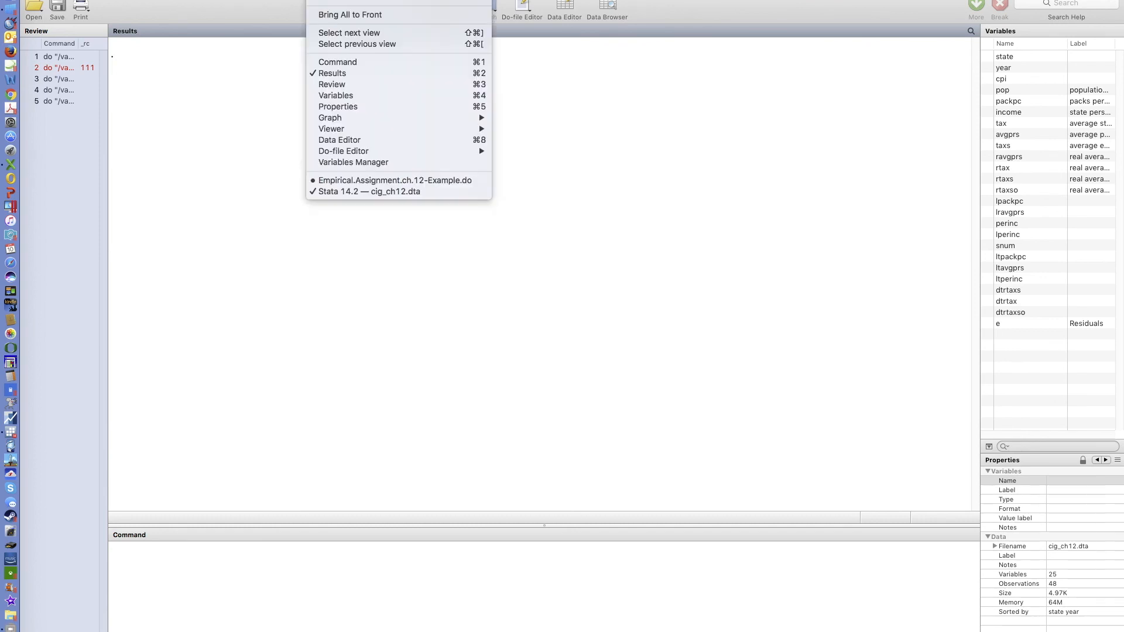
pyautogui.click(367, 181)
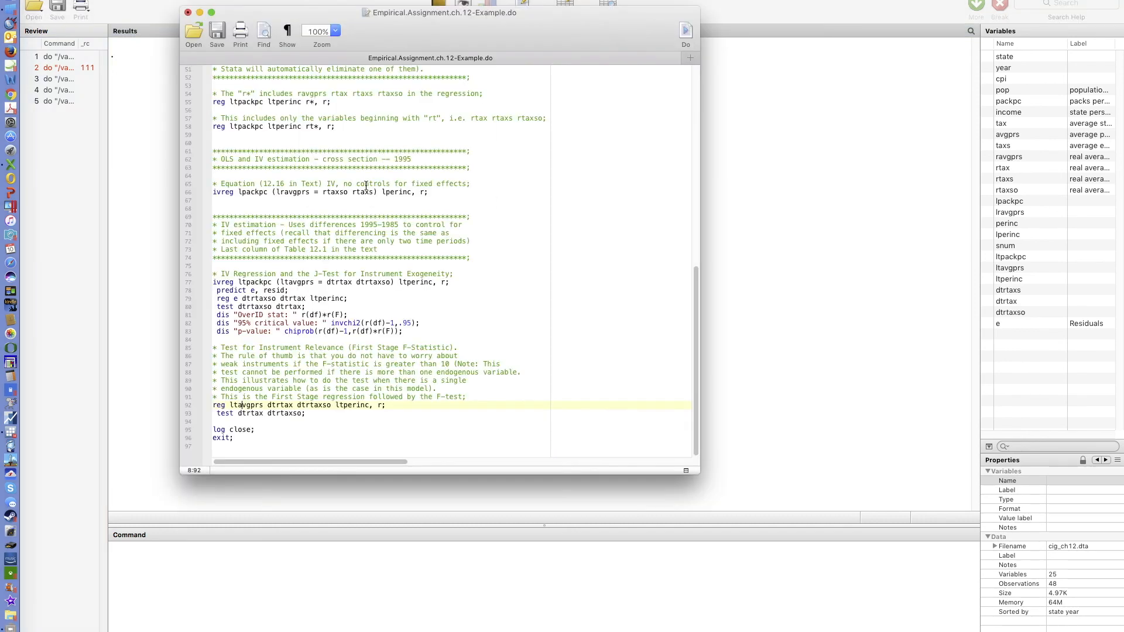
# - Examine the J-test dis commands for the OverID statistic, critical value and p-value
pyautogui.moveTo(405, 332); pyautogui.dragTo(217, 315)
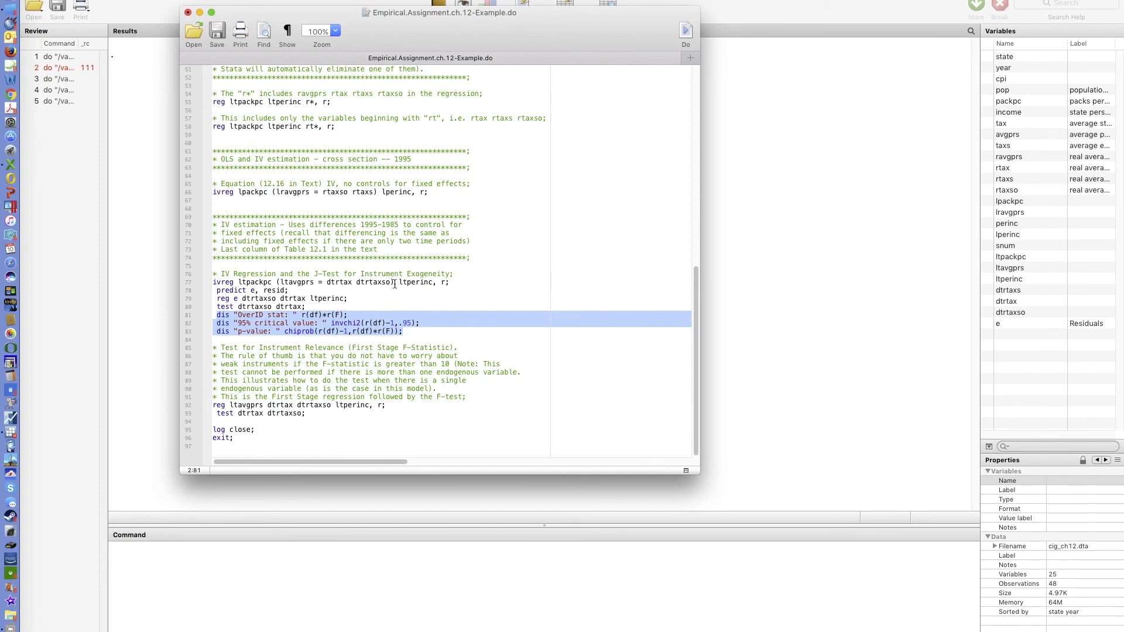
pyautogui.click(338, 324)
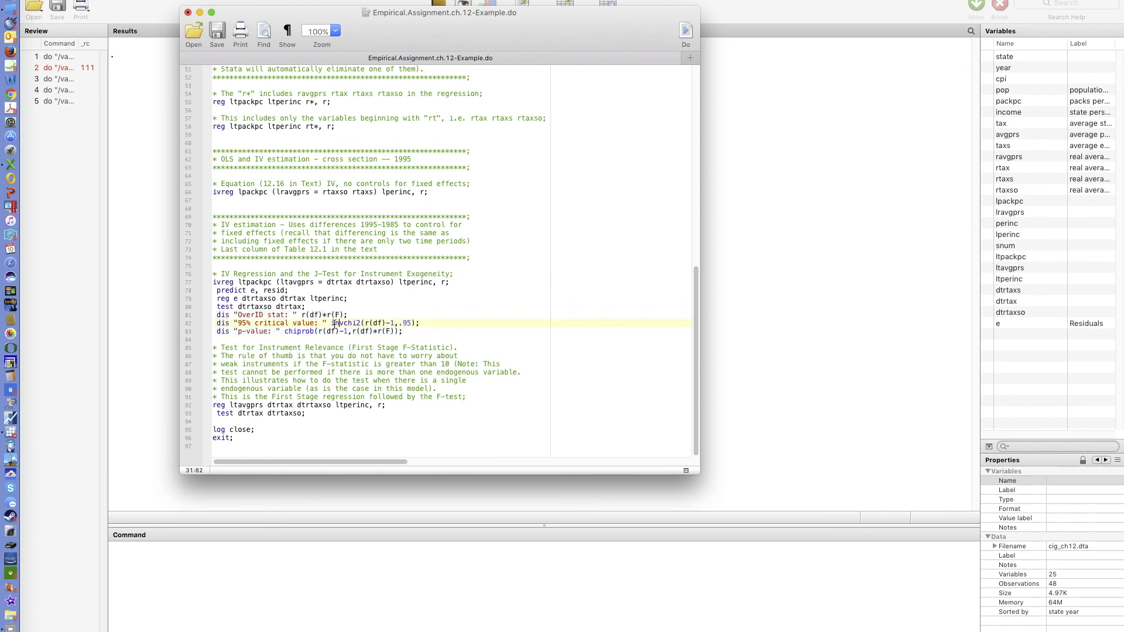
pyautogui.moveTo(332, 324); pyautogui.dragTo(360, 324)
pyautogui.click(399, 309)
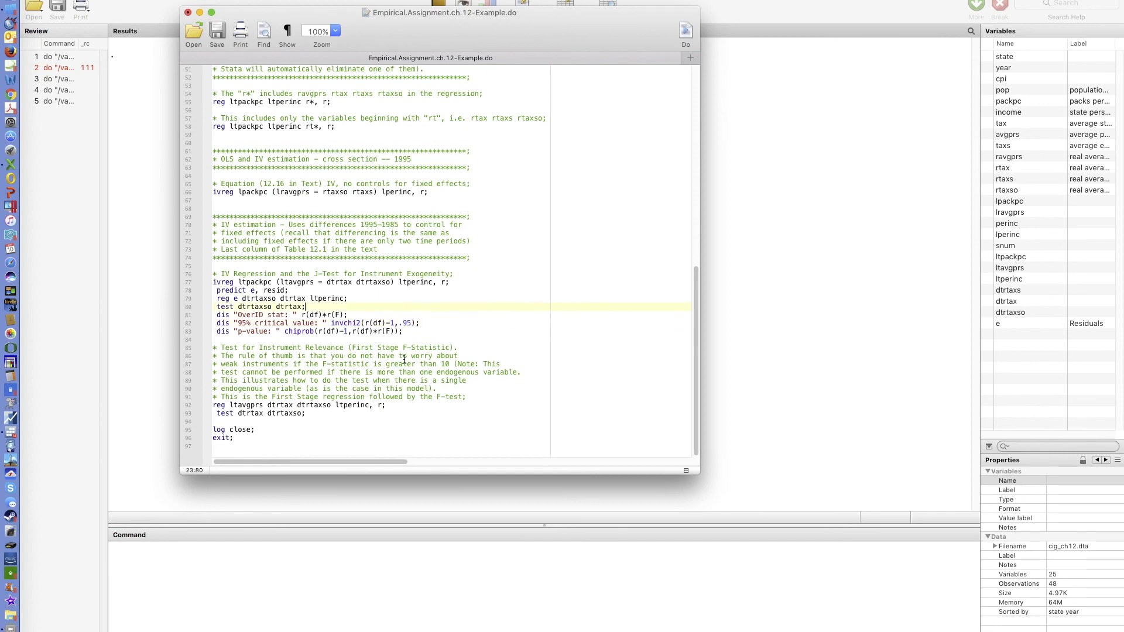